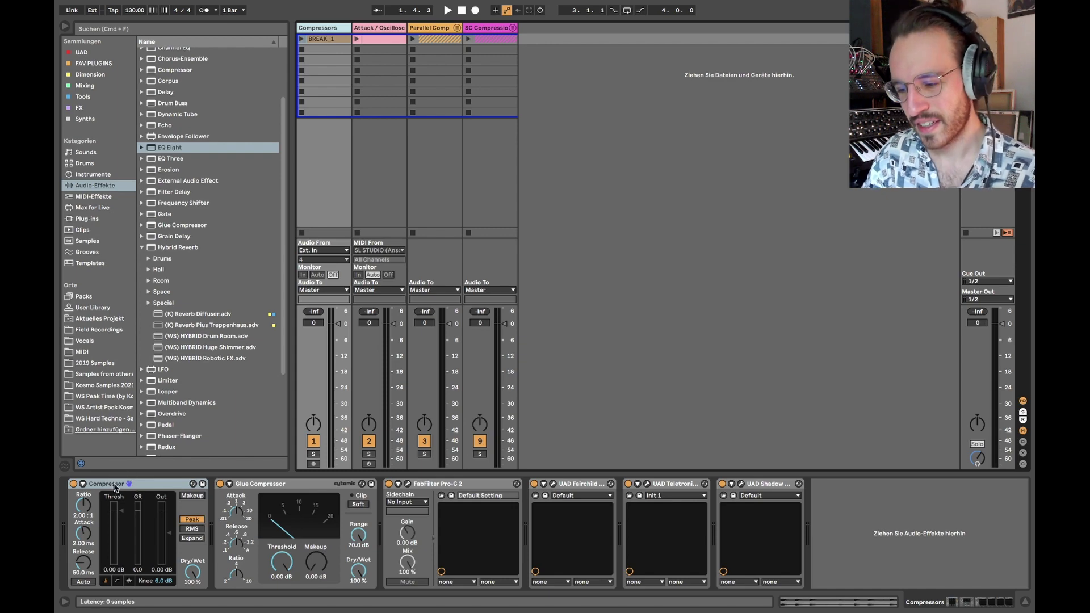
# Open the plugin windows of FabFilter Pro-C 2, UAD Fairchild 670, Teletronix LA-2A and Shadow Hills Mastering Compressor
pyautogui.click(407, 483)
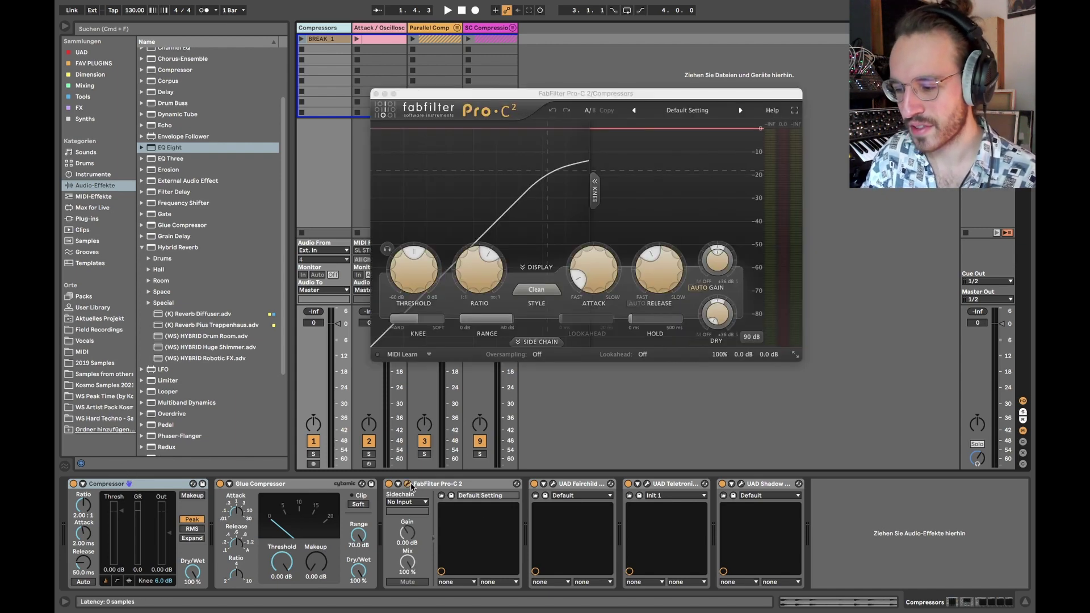
pyautogui.click(554, 483)
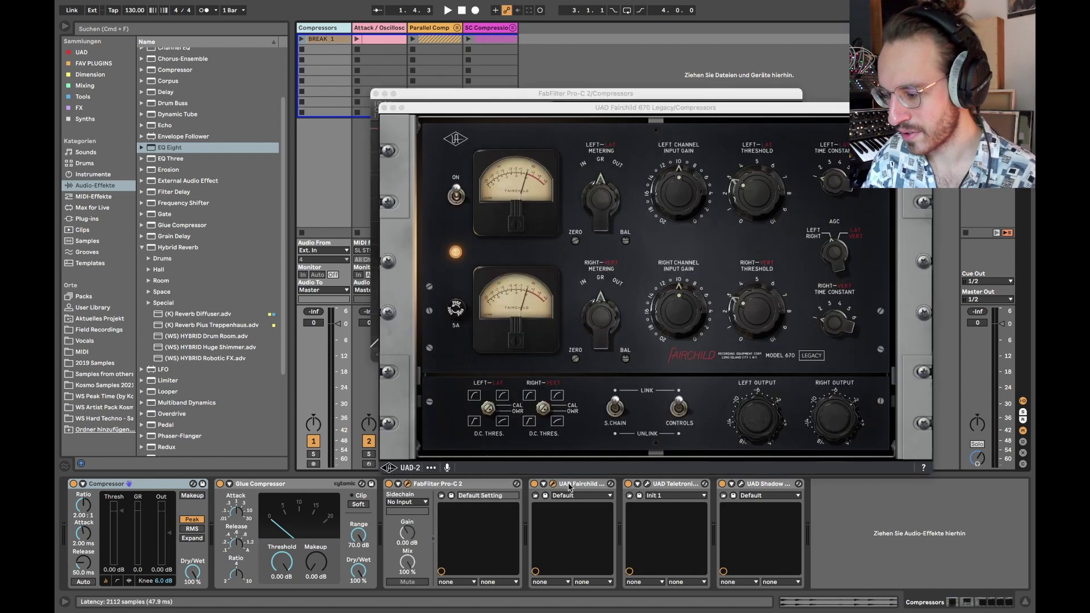
pyautogui.click(646, 484)
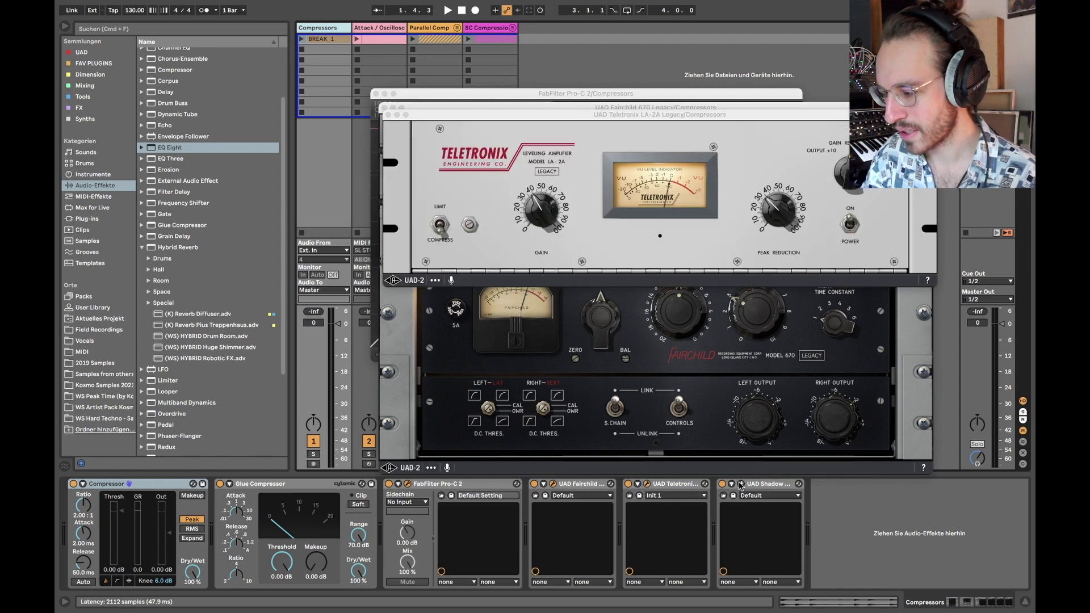
pyautogui.click(741, 484)
# Arrange the four compressor plugin windows so that each can be seen, with the Shadow Hills Mastering Compressor in front
pyautogui.moveTo(613, 122); pyautogui.dragTo(642, 200)
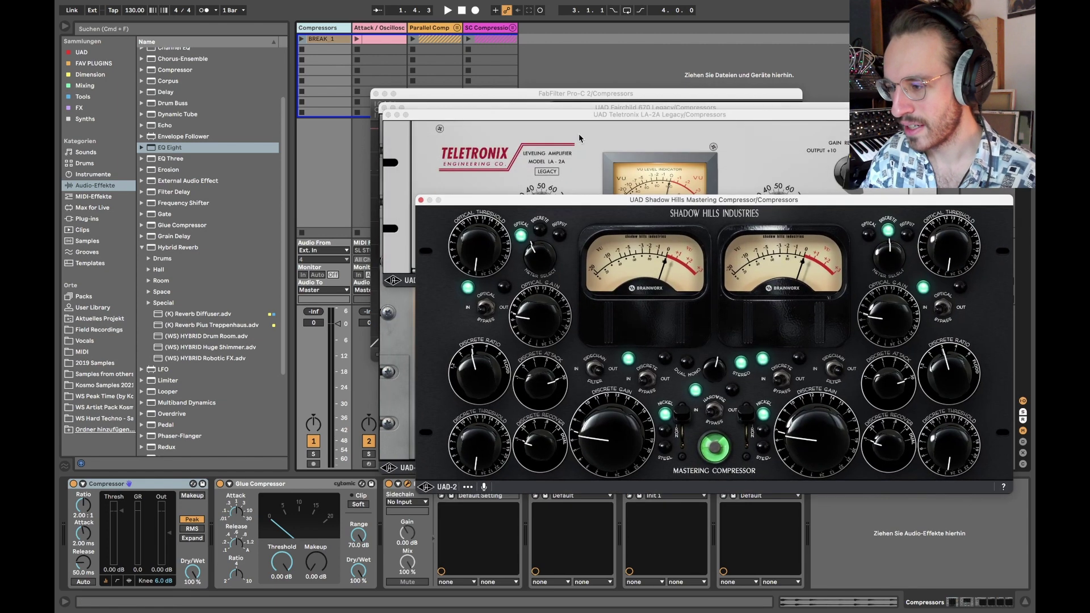
pyautogui.click(559, 114)
pyautogui.moveTo(558, 114); pyautogui.dragTo(272, 11)
pyautogui.click(722, 93)
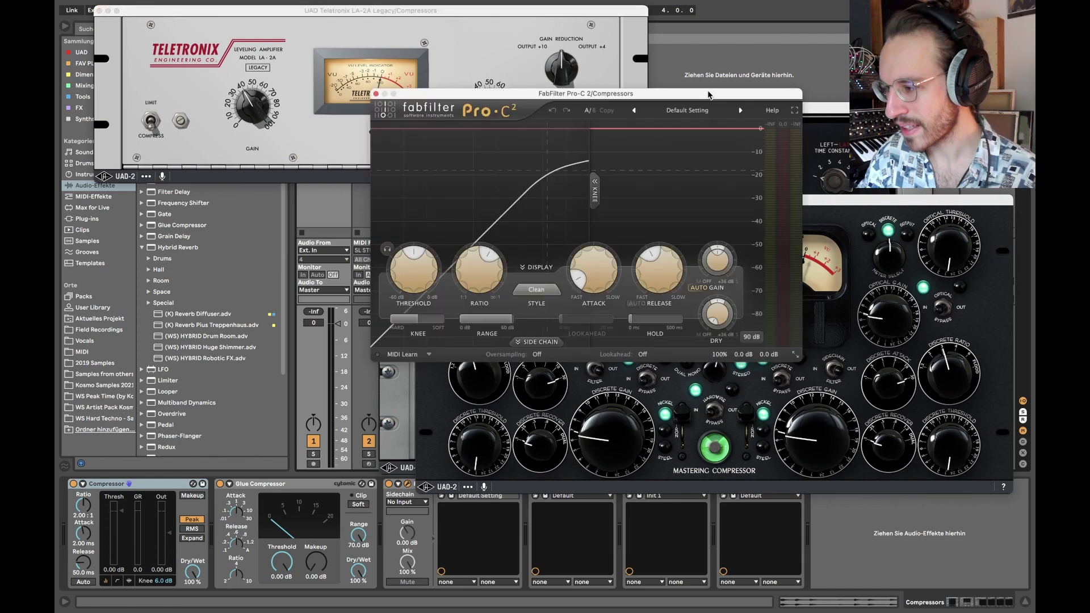
pyautogui.moveTo(722, 93); pyautogui.dragTo(864, 16)
pyautogui.click(441, 190)
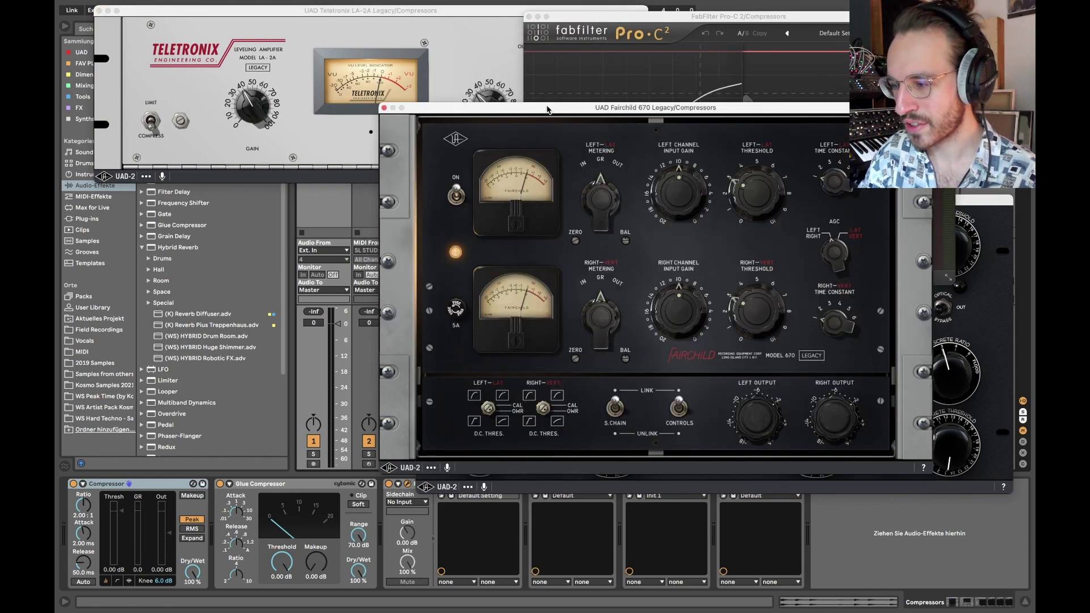
pyautogui.moveTo(547, 110); pyautogui.dragTo(269, 128)
pyautogui.click(787, 317)
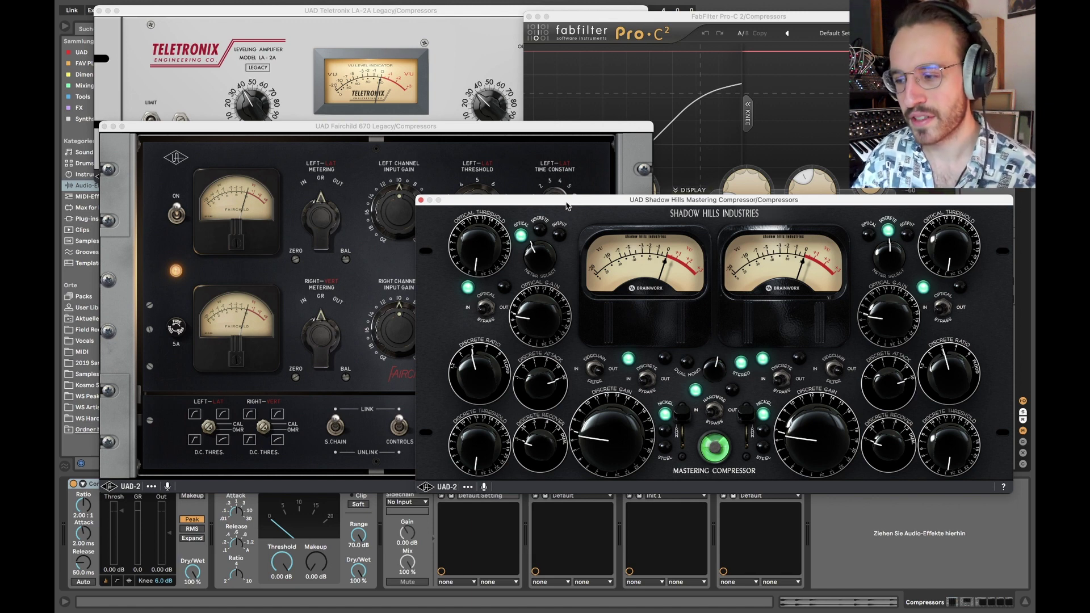
pyautogui.moveTo(566, 204); pyautogui.dragTo(565, 206)
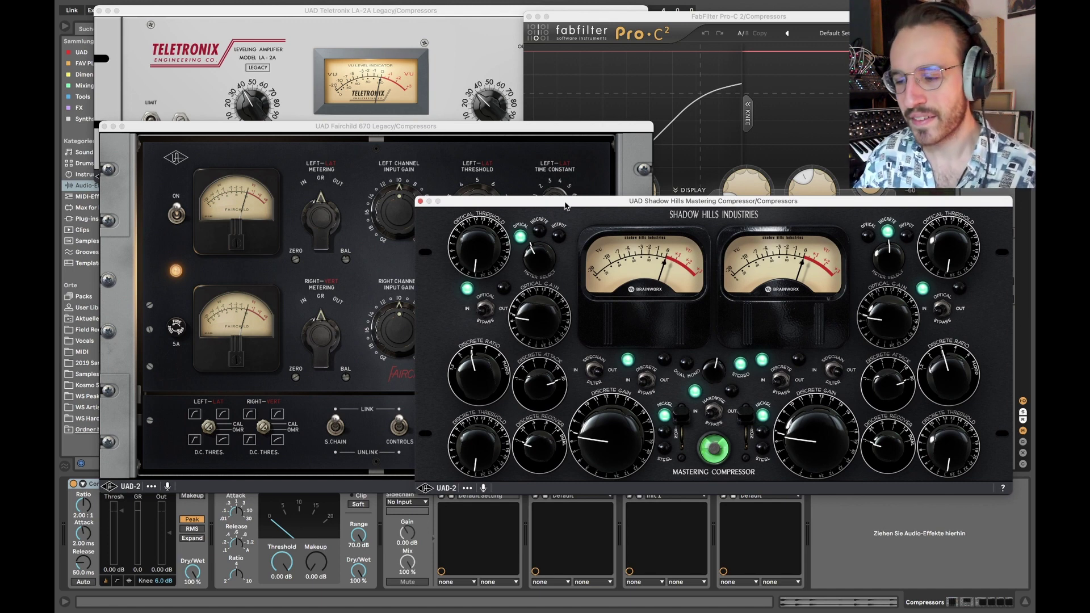
pyautogui.moveTo(565, 205); pyautogui.dragTo(561, 205)
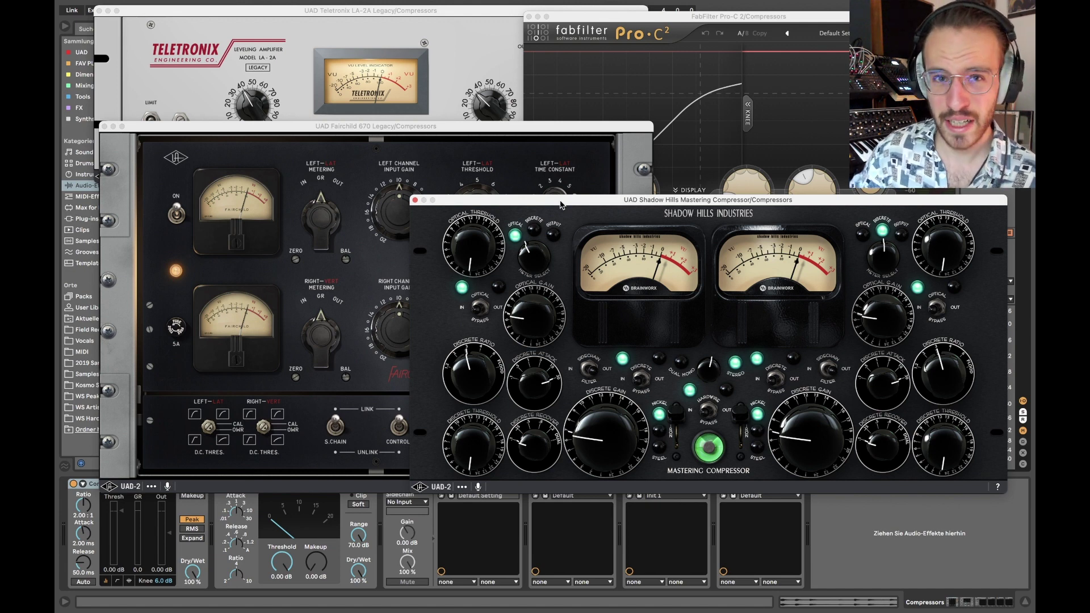
pyautogui.moveTo(560, 205); pyautogui.dragTo(552, 205)
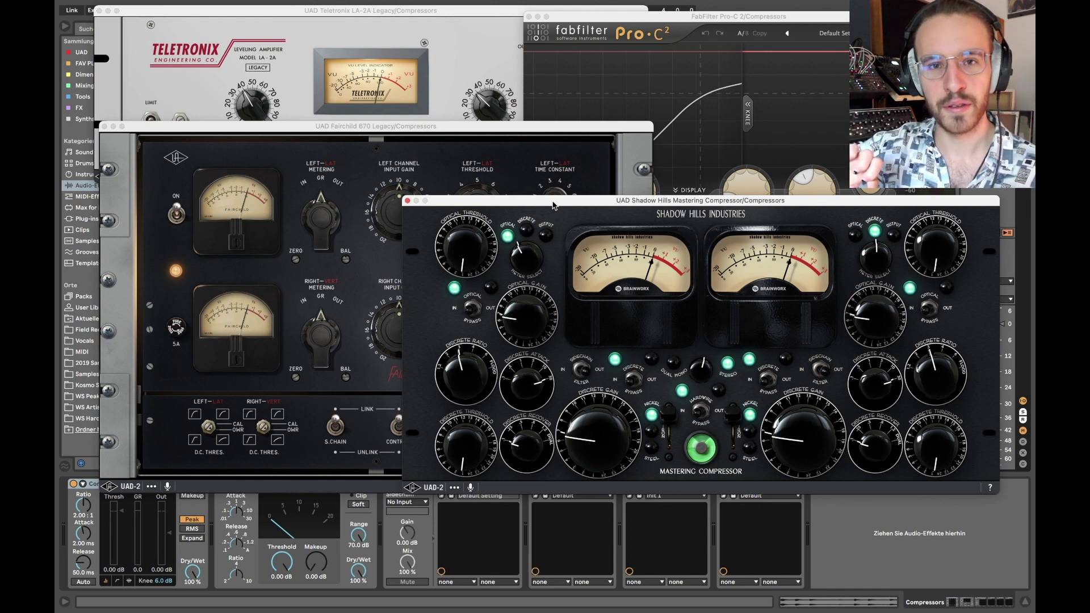
pyautogui.moveTo(554, 206); pyautogui.dragTo(546, 207)
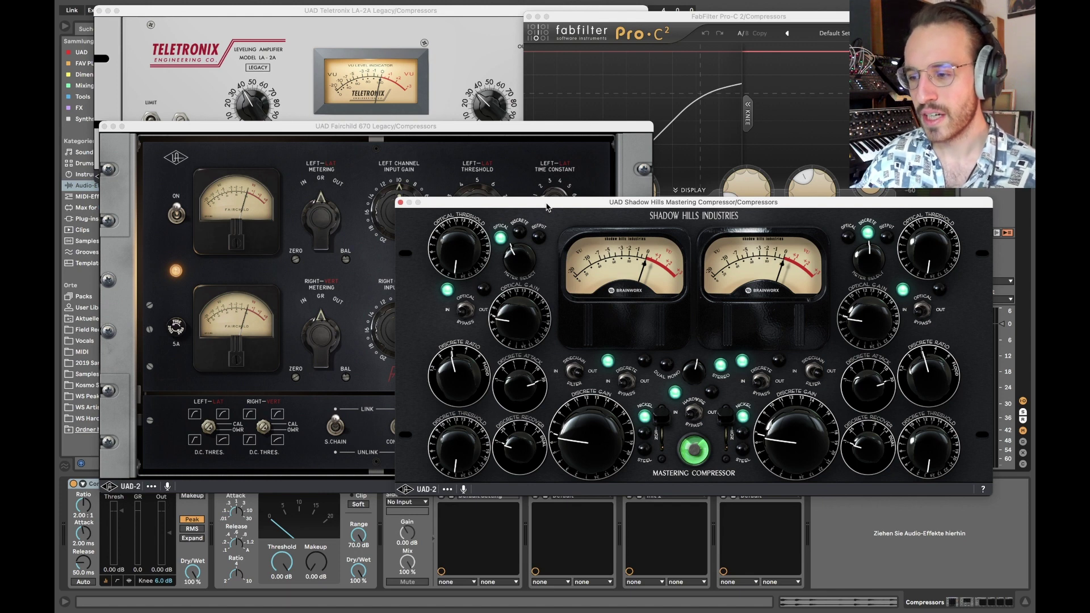
# Close the Shadow Hills, Pro-C 2, Fairchild 670 and Teletronix LA-2A plugin windows
pyautogui.click(401, 203)
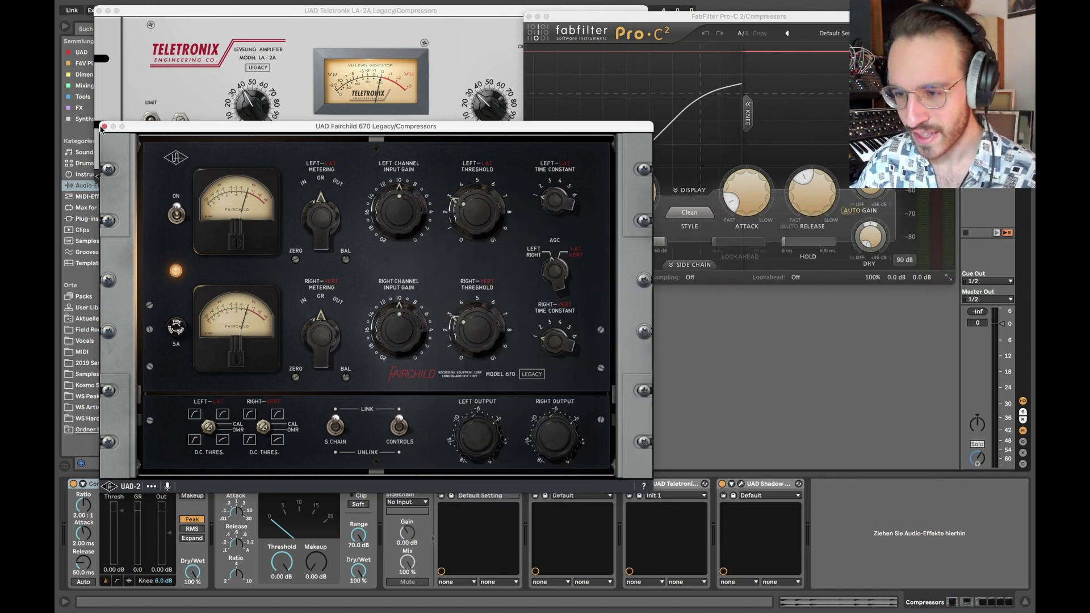
pyautogui.click(528, 17)
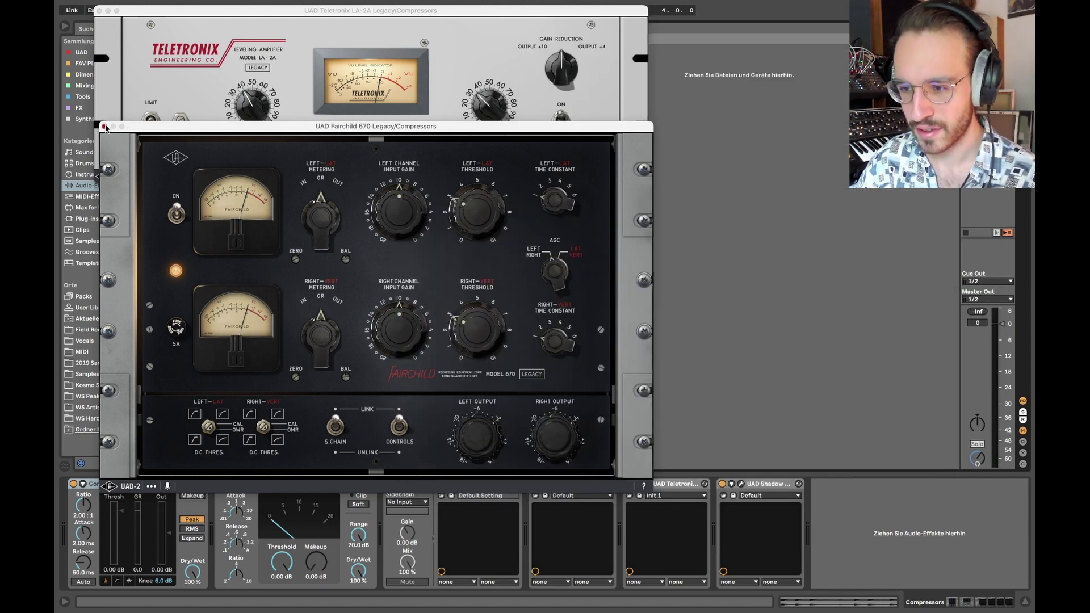
pyautogui.click(104, 127)
pyautogui.moveTo(125, 13); pyautogui.dragTo(309, 93)
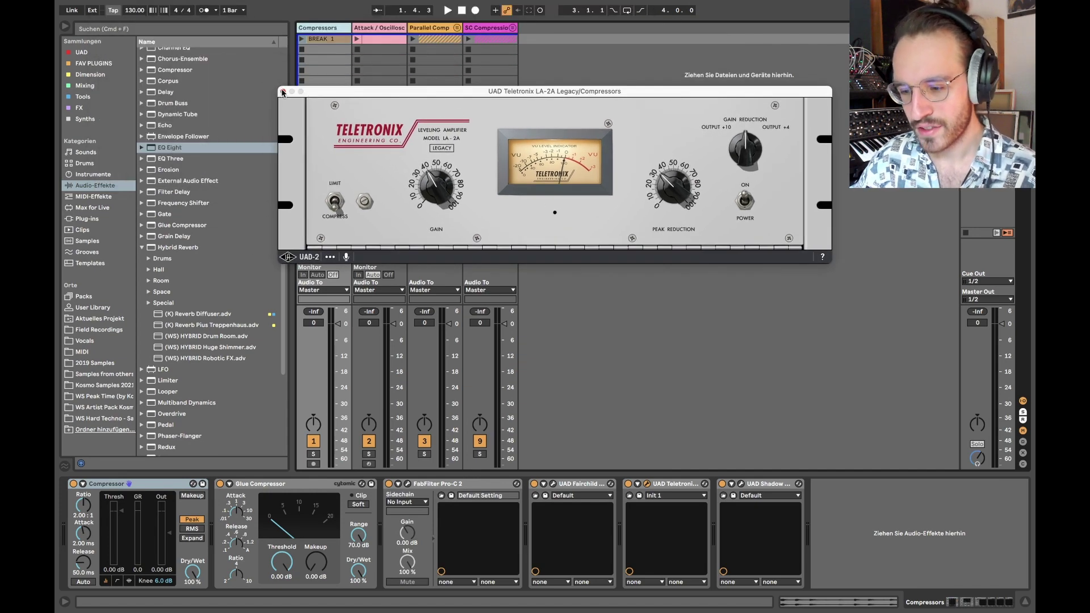
pyautogui.click(283, 92)
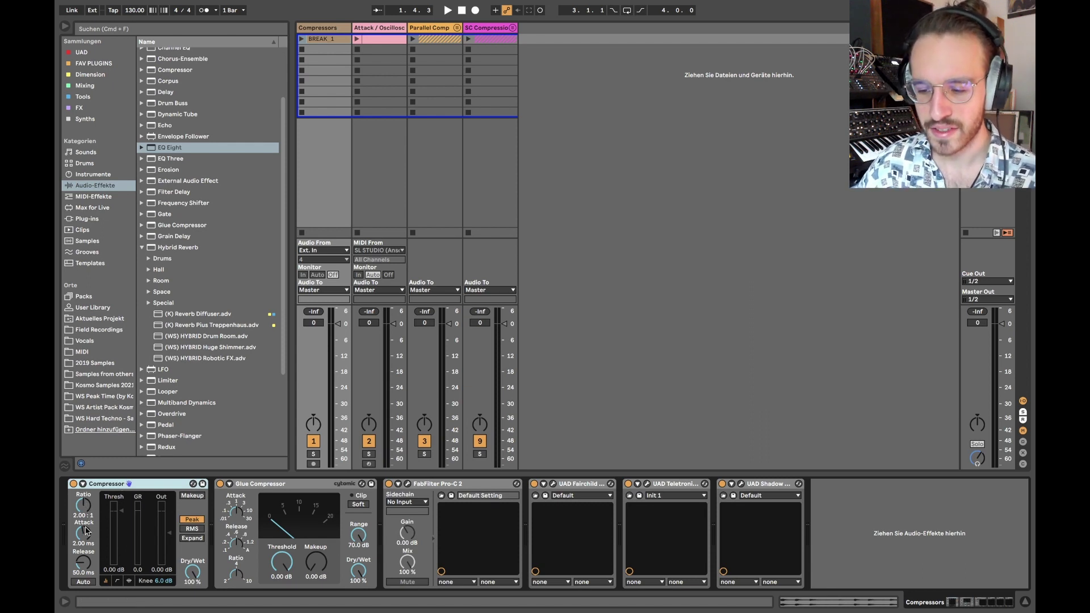
# Set the Compressor's ratio to 2.03:1 and try out the Glue Compressor's makeup control
pyautogui.moveTo(84, 520); pyautogui.dragTo(83, 517)
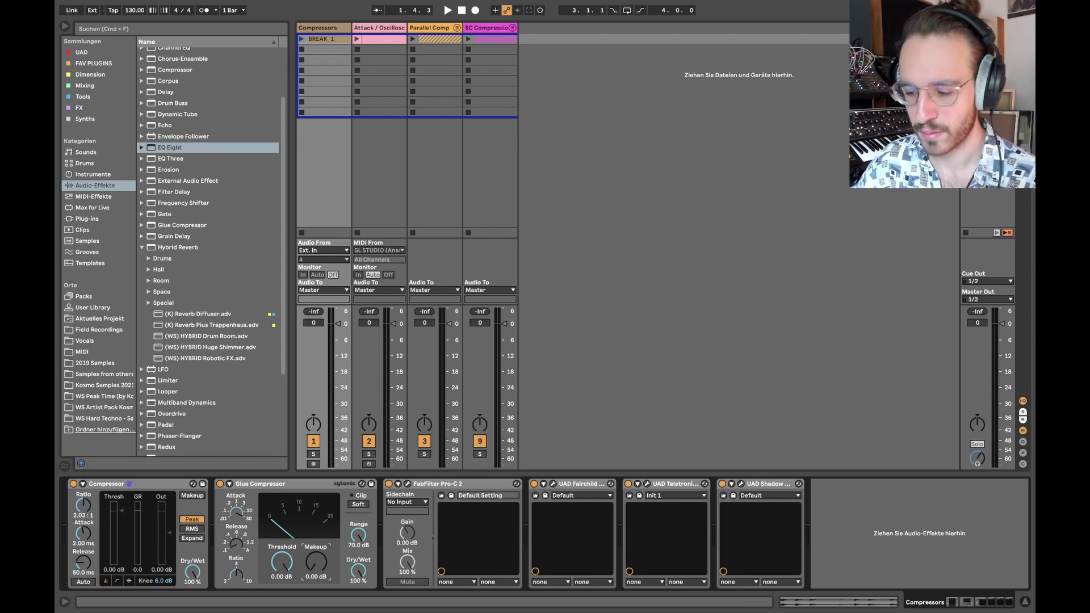
pyautogui.moveTo(316, 562); pyautogui.dragTo(316, 542)
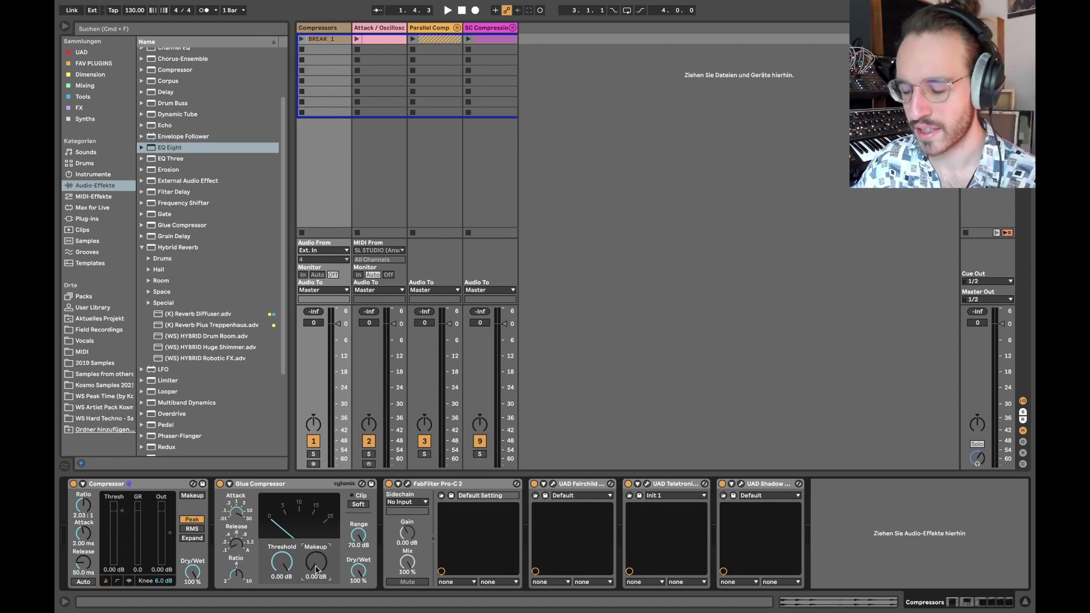
# In FabFilter Pro-C 2, turn off auto gain, shorten the attack and release, and lower the threshold
pyautogui.click(407, 484)
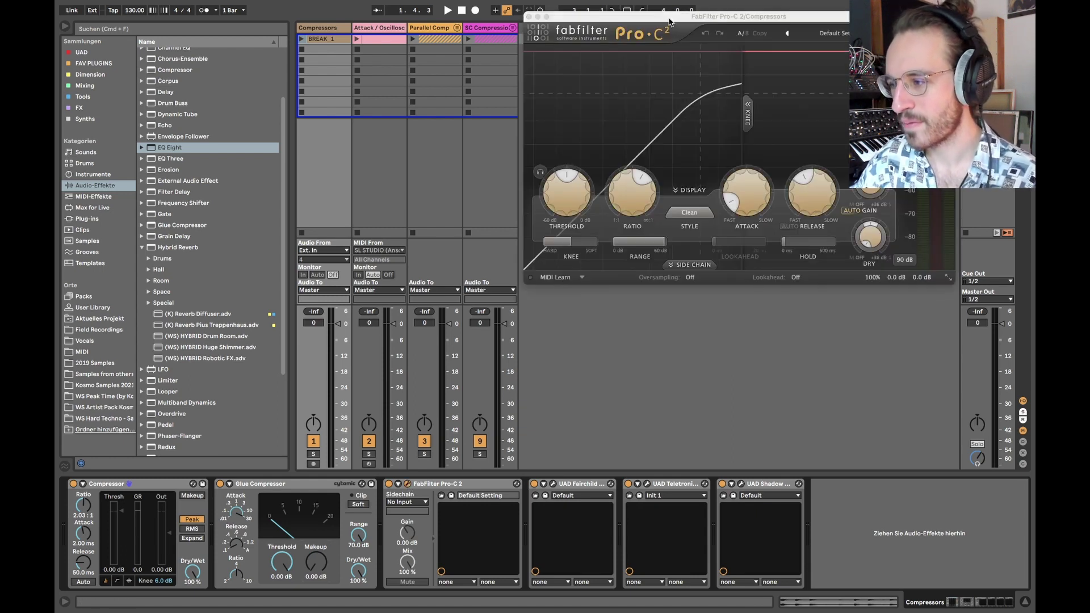
pyautogui.moveTo(671, 20); pyautogui.dragTo(508, 102)
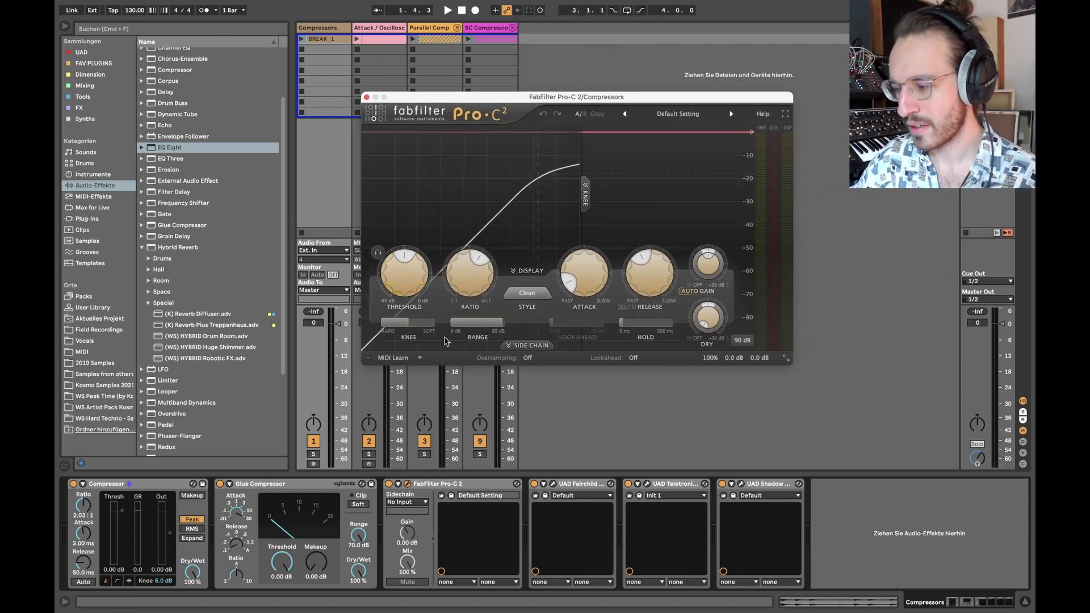
pyautogui.click(681, 294)
pyautogui.moveTo(585, 275); pyautogui.dragTo(641, 281)
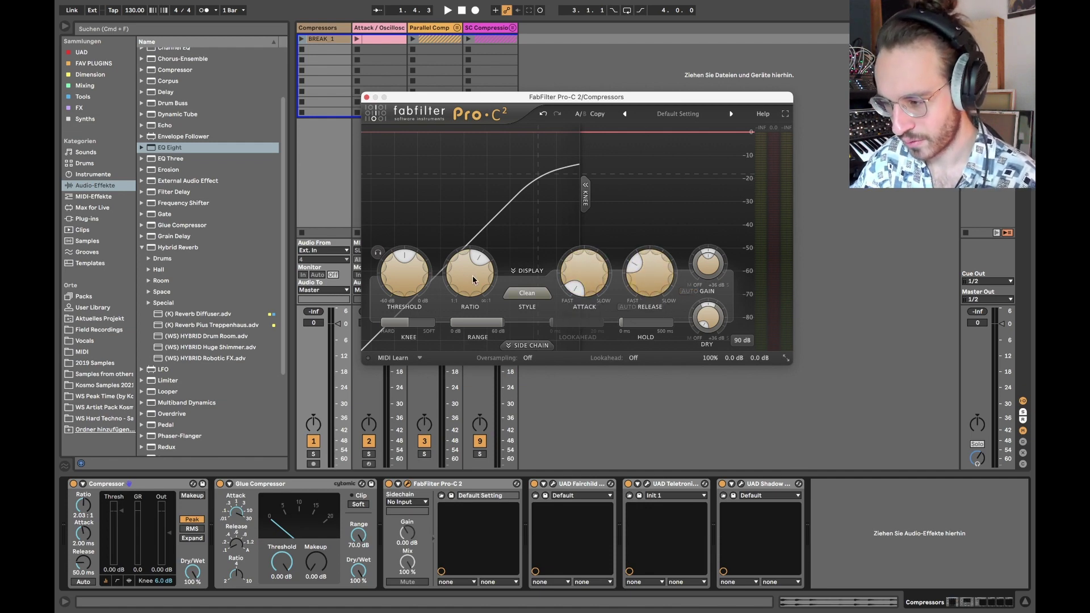
pyautogui.moveTo(475, 273); pyautogui.dragTo(402, 284)
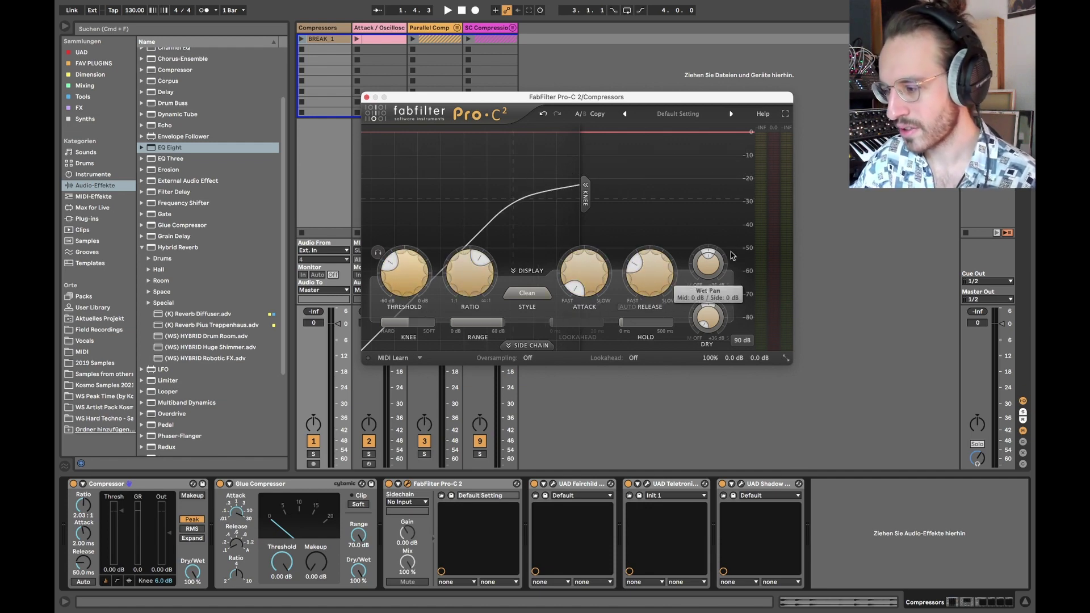
# Try a wet gain of +5.02 dB in Pro-C 2, reset it to its default and close the plugin window
pyautogui.moveTo(708, 263); pyautogui.dragTo(706, 239)
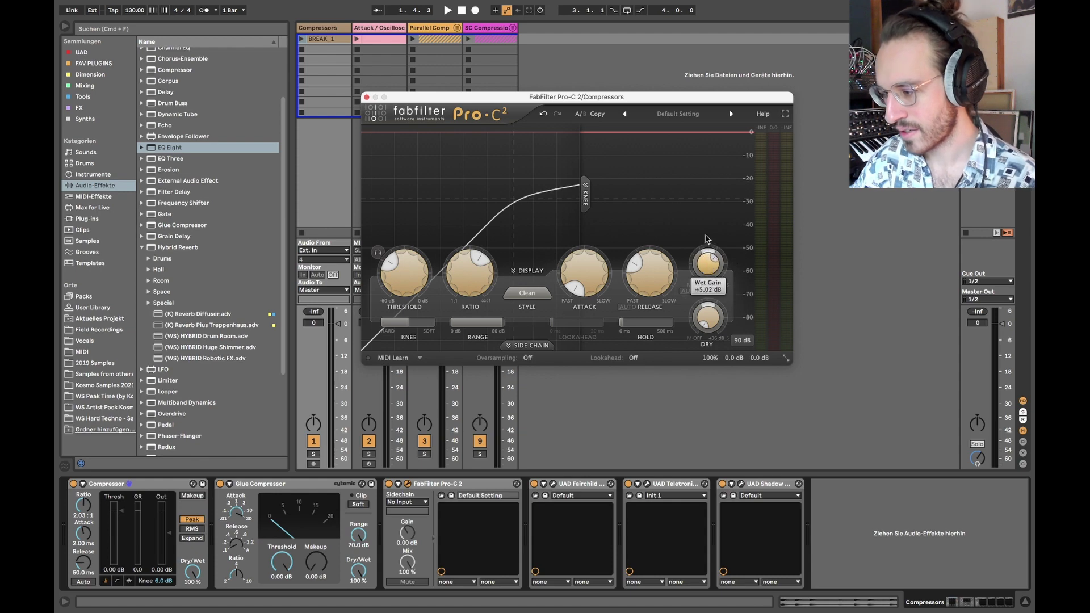
pyautogui.doubleClick(708, 263)
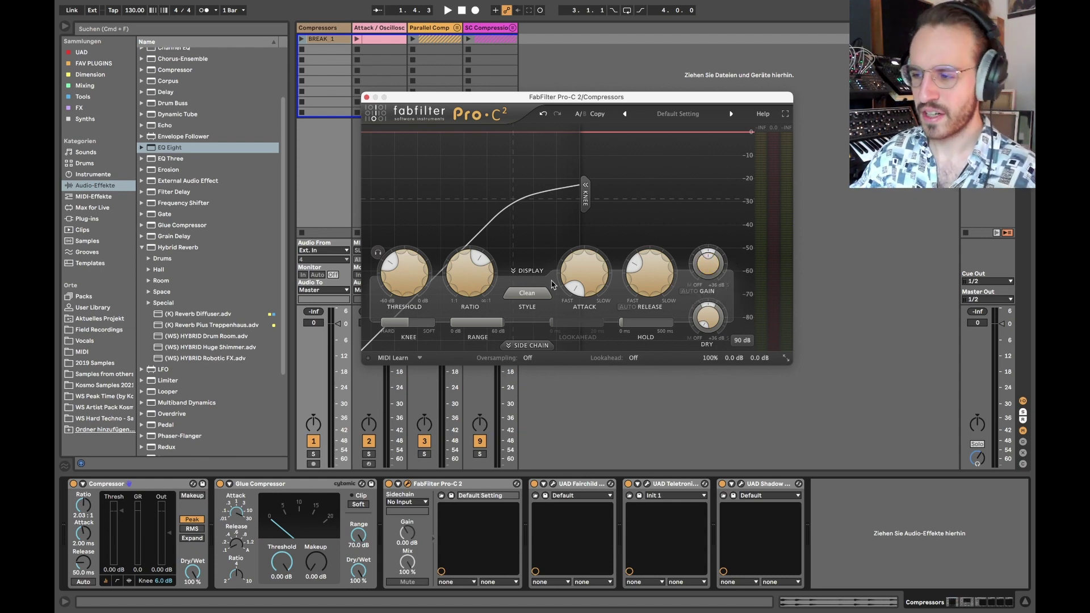
pyautogui.click(366, 97)
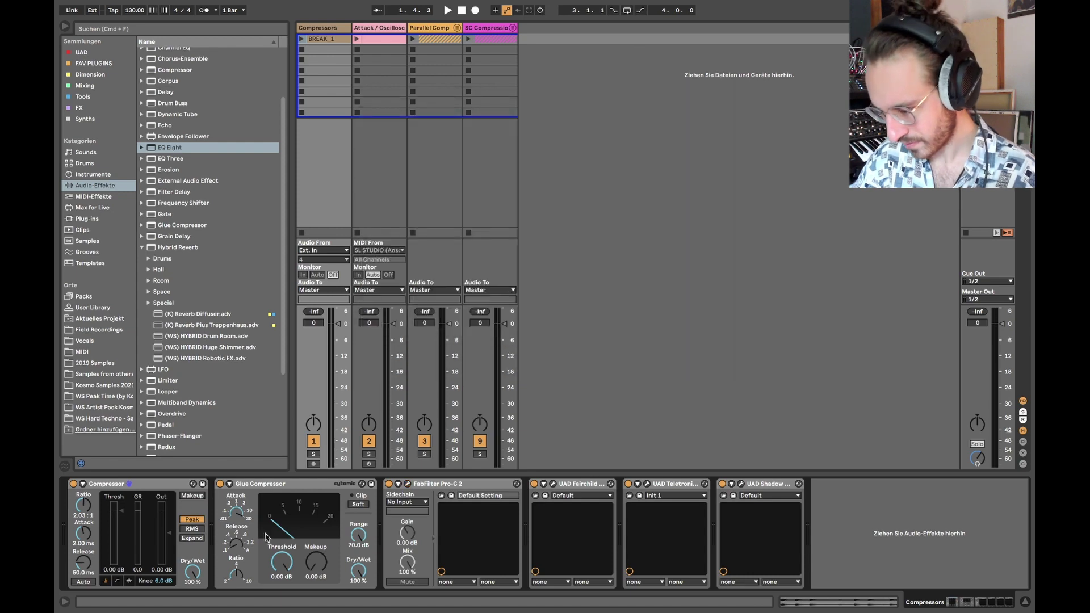
# Open the Fairchild 670, try out its left threshold, left output and left time constant controls, and close it
pyautogui.click(553, 483)
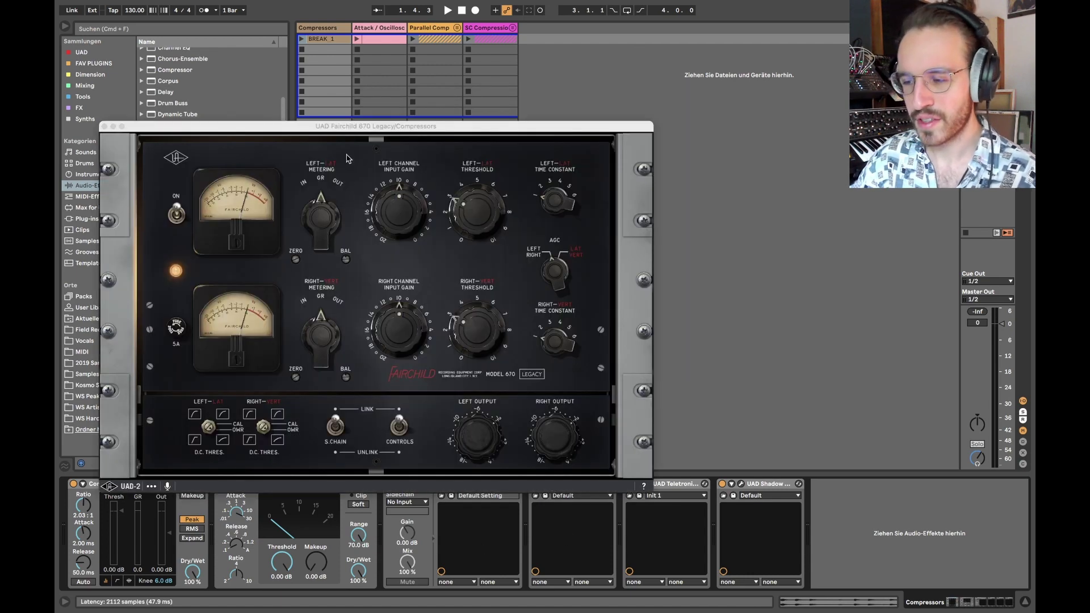
pyautogui.moveTo(329, 124); pyautogui.dragTo(473, 65)
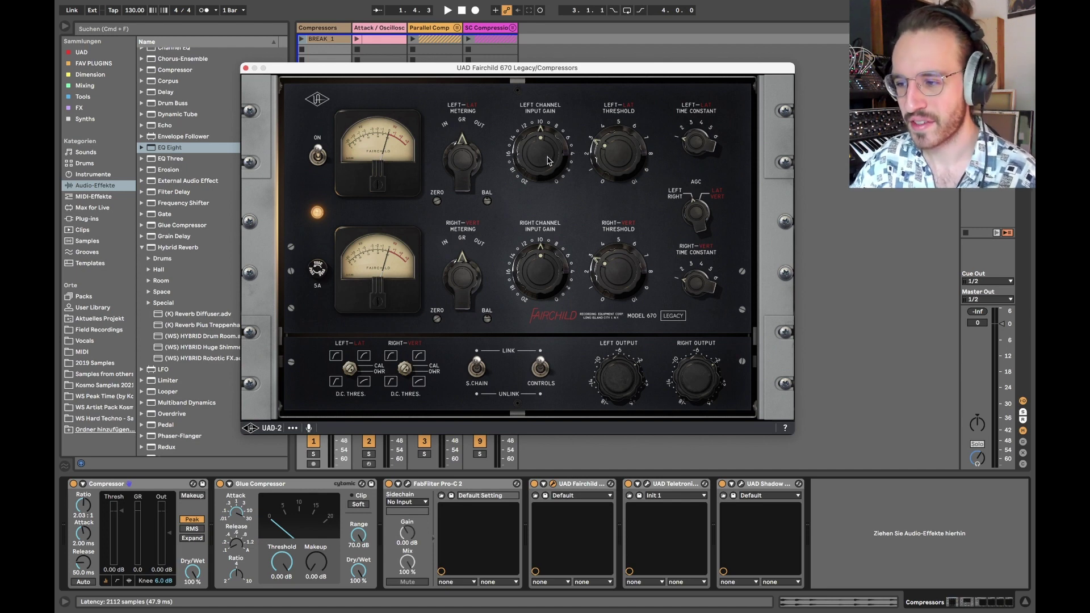
pyautogui.moveTo(618, 165)
pyautogui.mouseDown()
pyautogui.moveTo(617, 138)
pyautogui.moveTo(619, 170)
pyautogui.mouseUp()
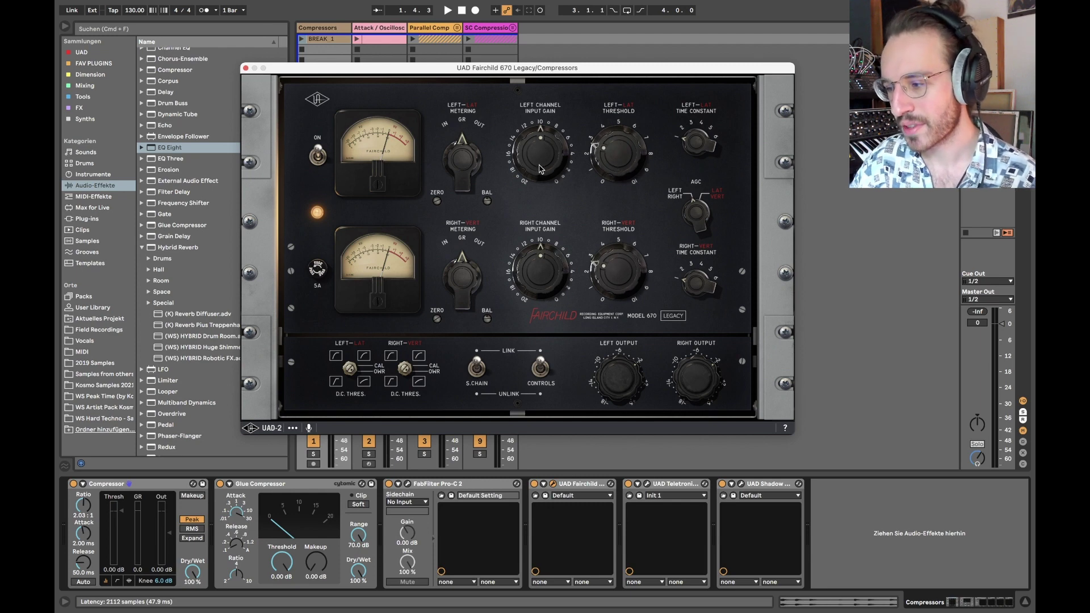
pyautogui.moveTo(611, 377); pyautogui.dragTo(613, 407)
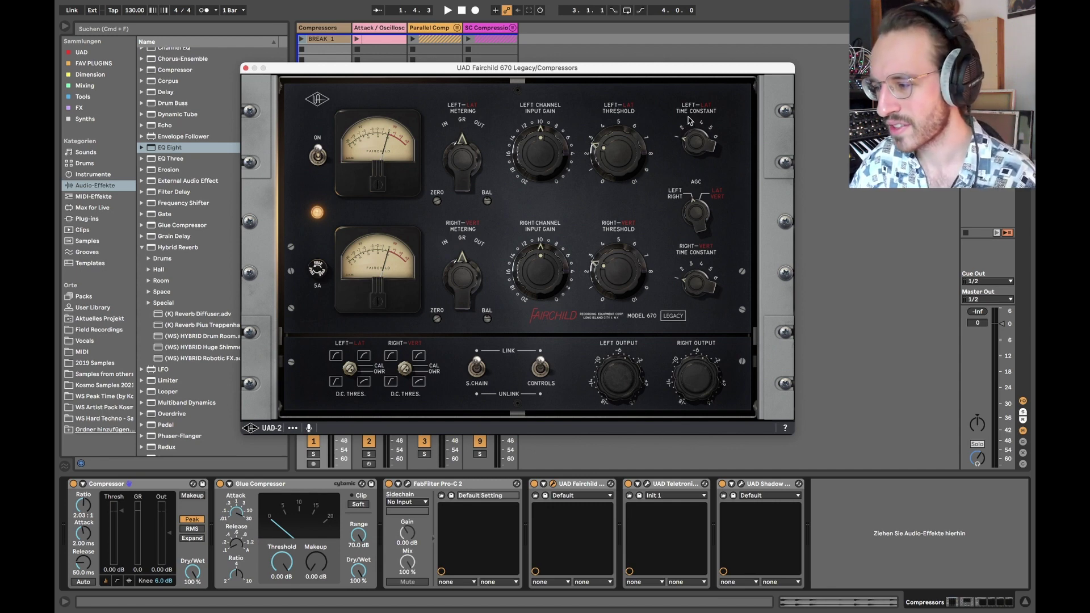
pyautogui.moveTo(702, 137); pyautogui.dragTo(712, 155)
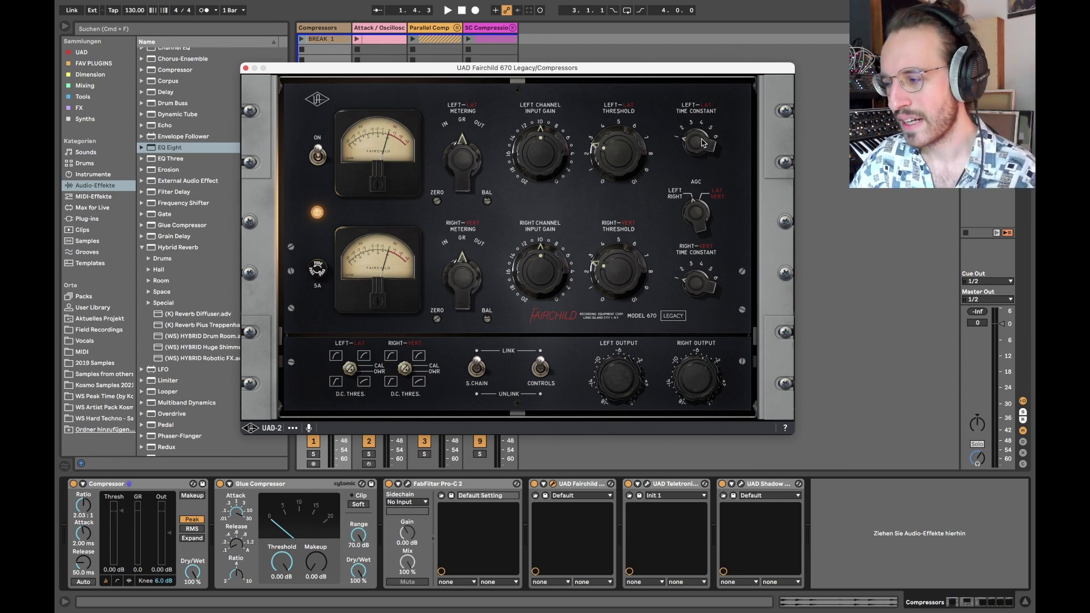
pyautogui.moveTo(704, 142); pyautogui.dragTo(706, 171)
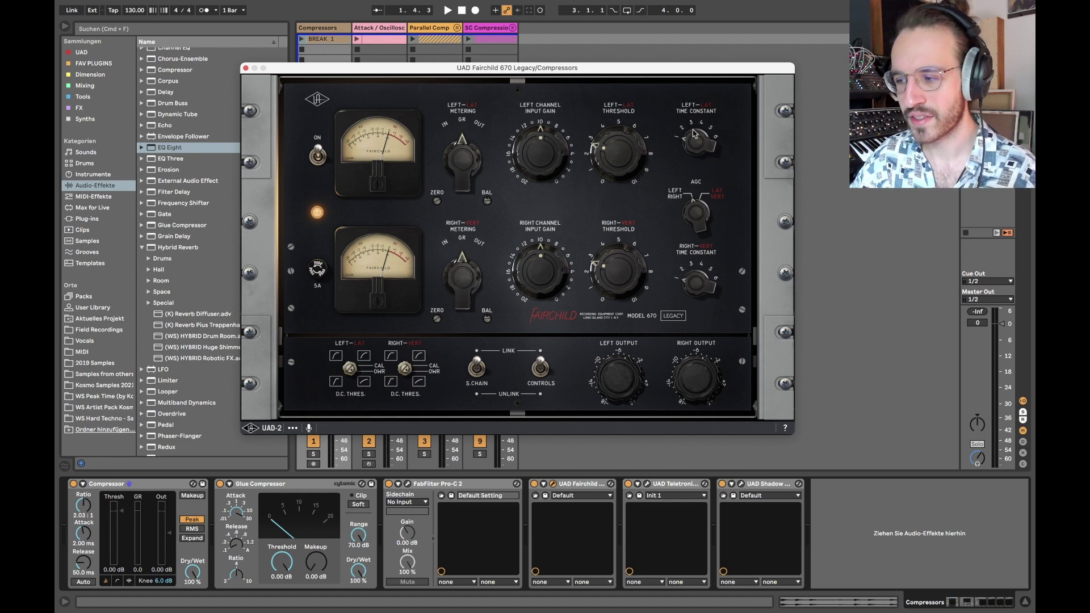
pyautogui.click(552, 484)
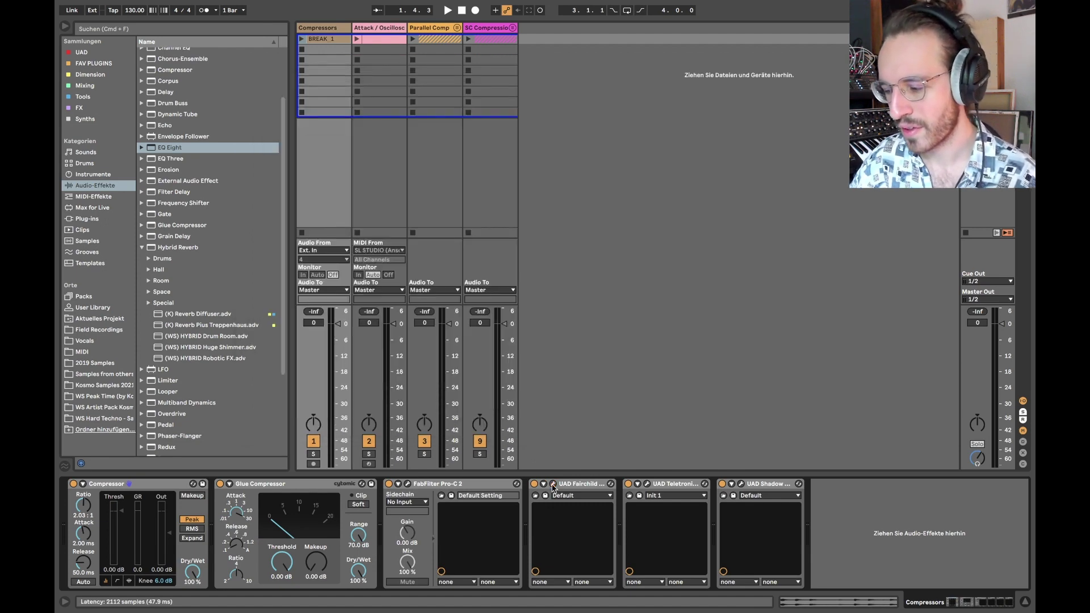
# Open the Teletronix LA-2A window and try out its gain and peak reduction knobs
pyautogui.click(647, 483)
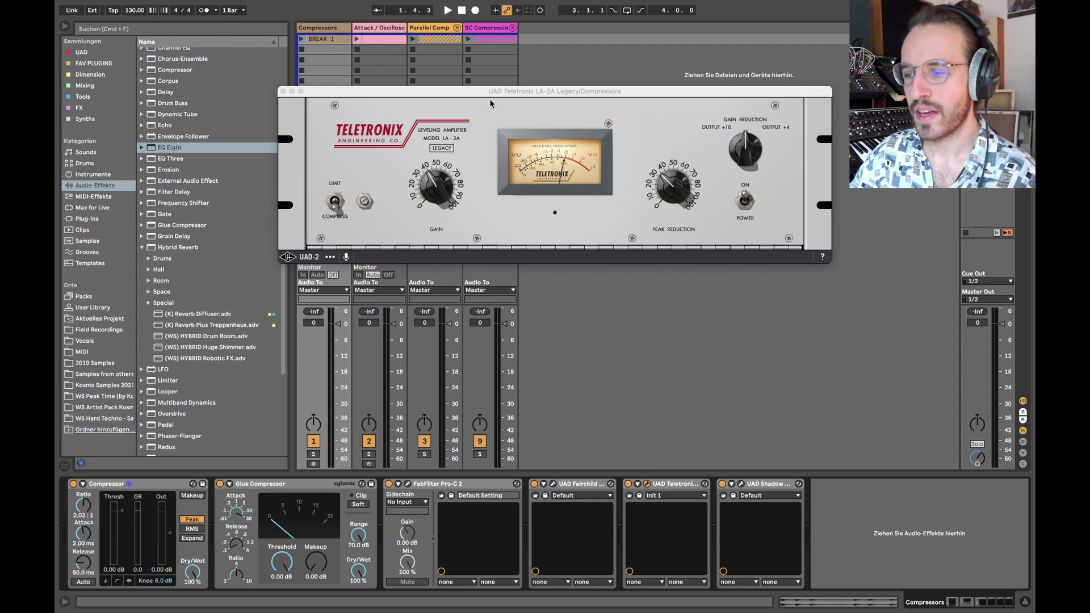
pyautogui.moveTo(522, 93); pyautogui.dragTo(484, 95)
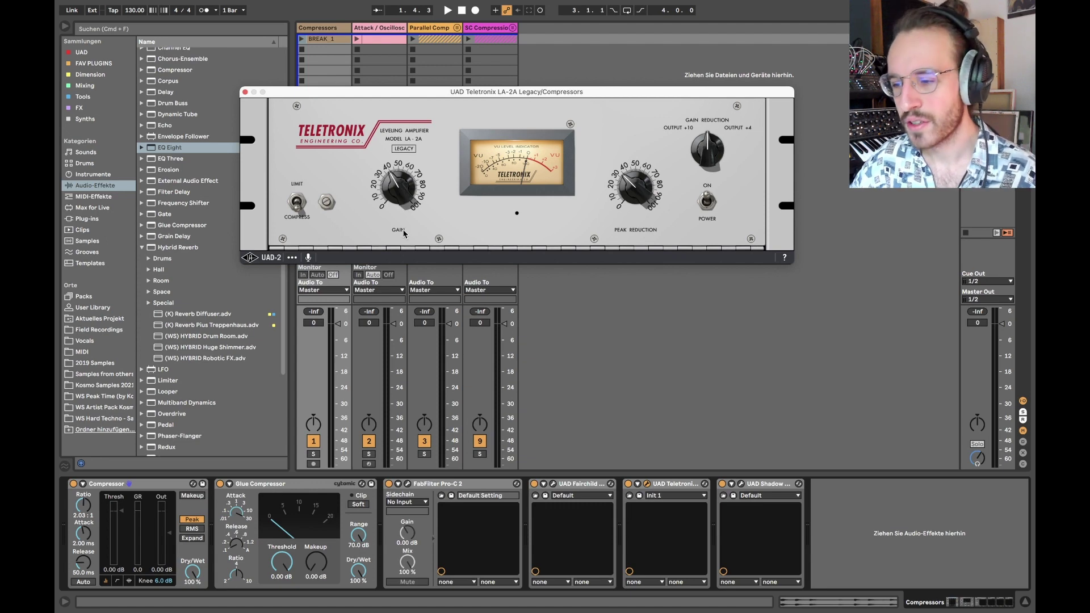
pyautogui.moveTo(403, 189)
pyautogui.mouseDown()
pyautogui.moveTo(400, 155)
pyautogui.moveTo(404, 182)
pyautogui.mouseUp()
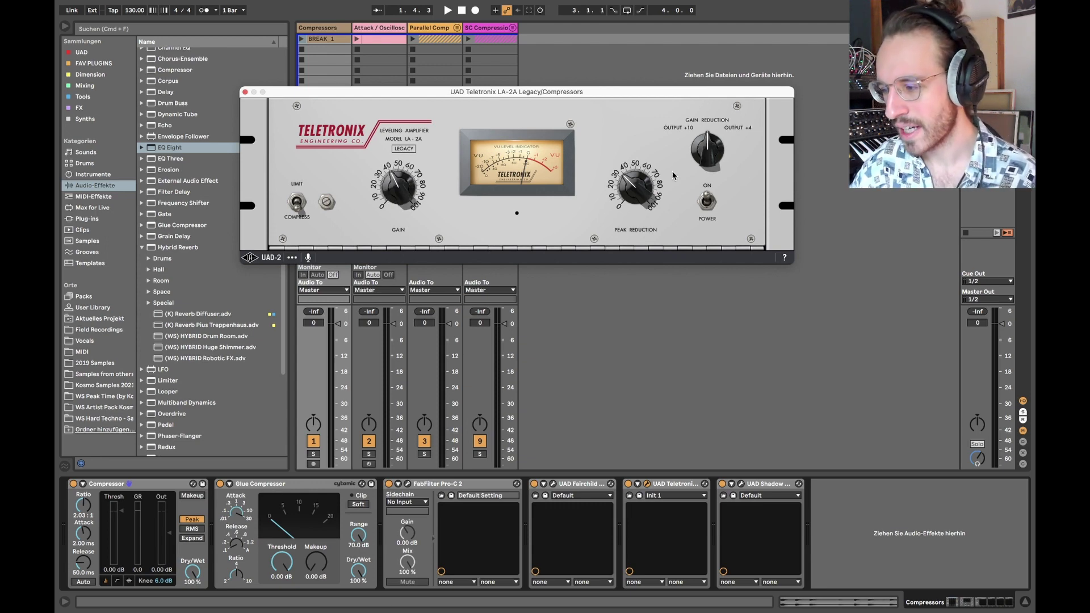
pyautogui.moveTo(634, 181); pyautogui.dragTo(628, 170)
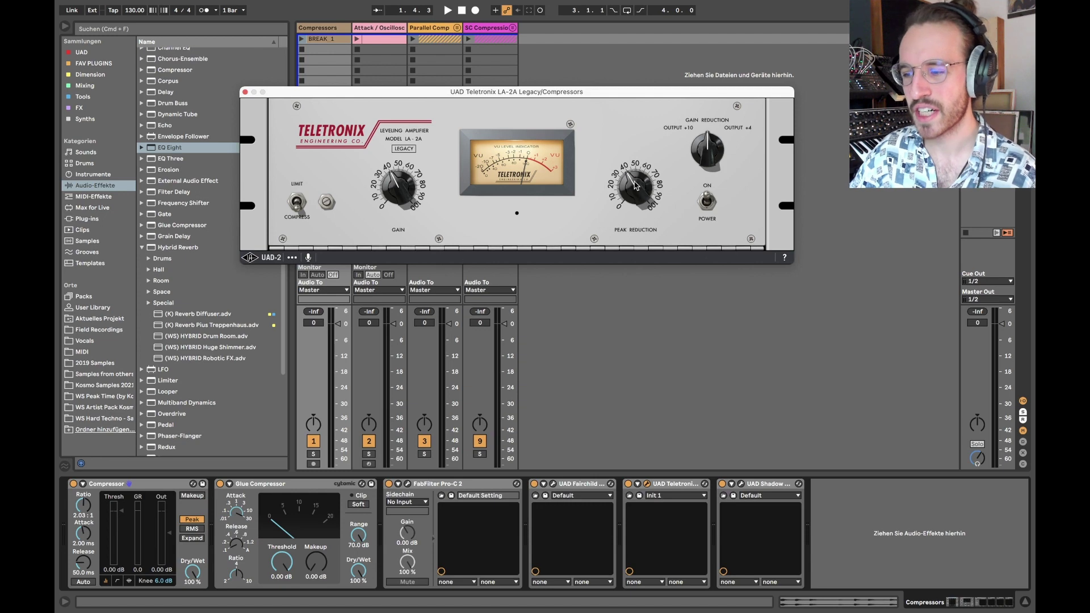
# Try out the gain knob and the limit/compress switch on the Teletronix LA-2A, and close its window
pyautogui.moveTo(392, 181)
pyautogui.mouseDown()
pyautogui.moveTo(379, 173)
pyautogui.moveTo(379, 186)
pyautogui.mouseUp()
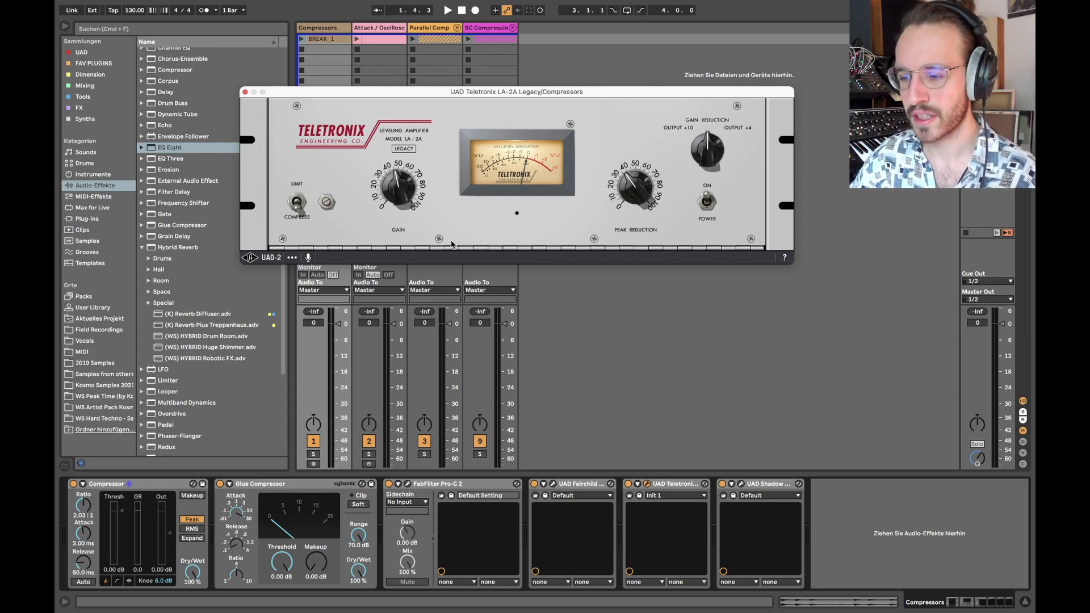
pyautogui.click(296, 200)
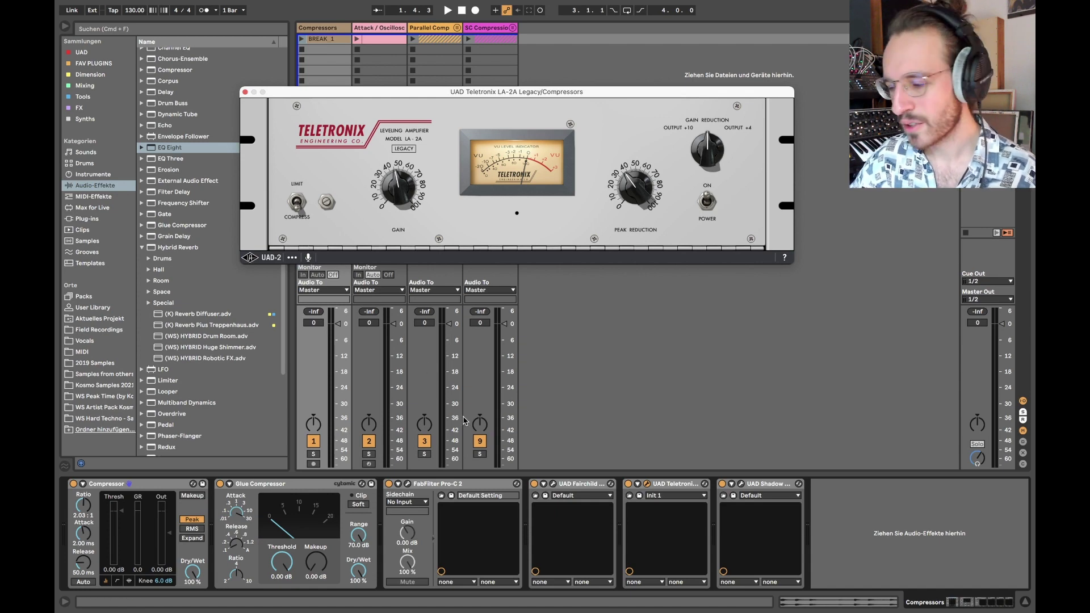
pyautogui.click(647, 484)
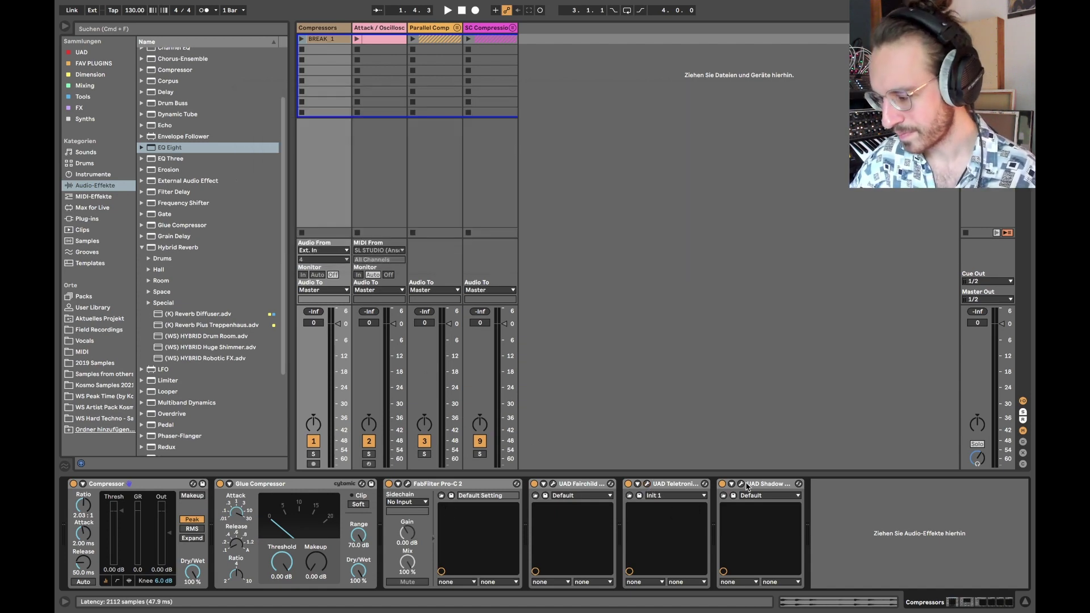
# Open the Shadow Hills Mastering Compressor, try out its left optical threshold and discrete gain, ratio and attack knobs, and close it
pyautogui.click(741, 484)
pyautogui.moveTo(711, 216); pyautogui.dragTo(626, 97)
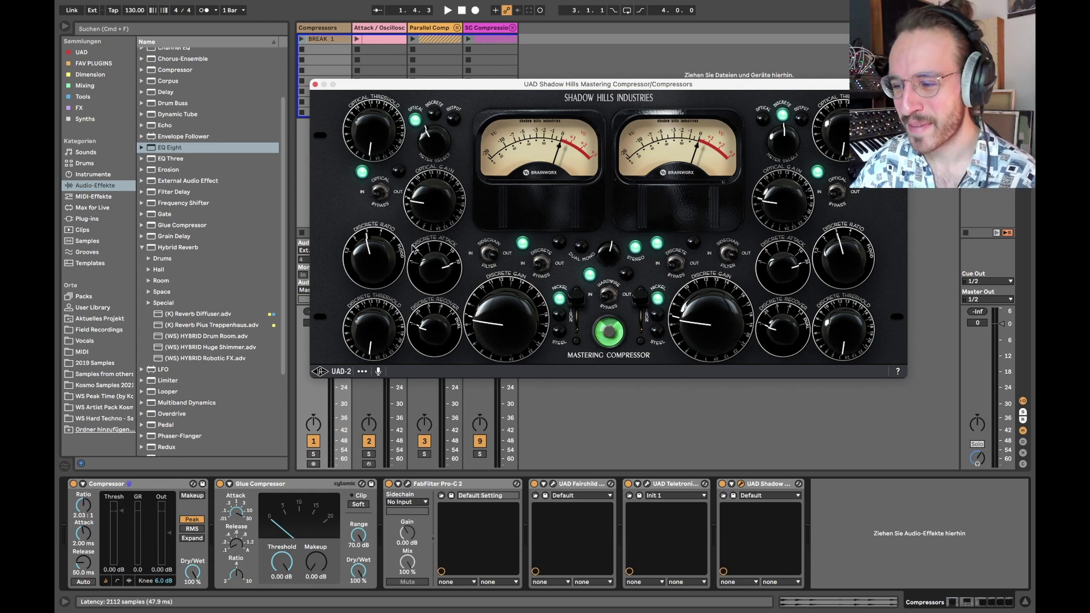
pyautogui.moveTo(376, 145)
pyautogui.mouseDown()
pyautogui.moveTo(375, 122)
pyautogui.moveTo(378, 149)
pyautogui.mouseUp()
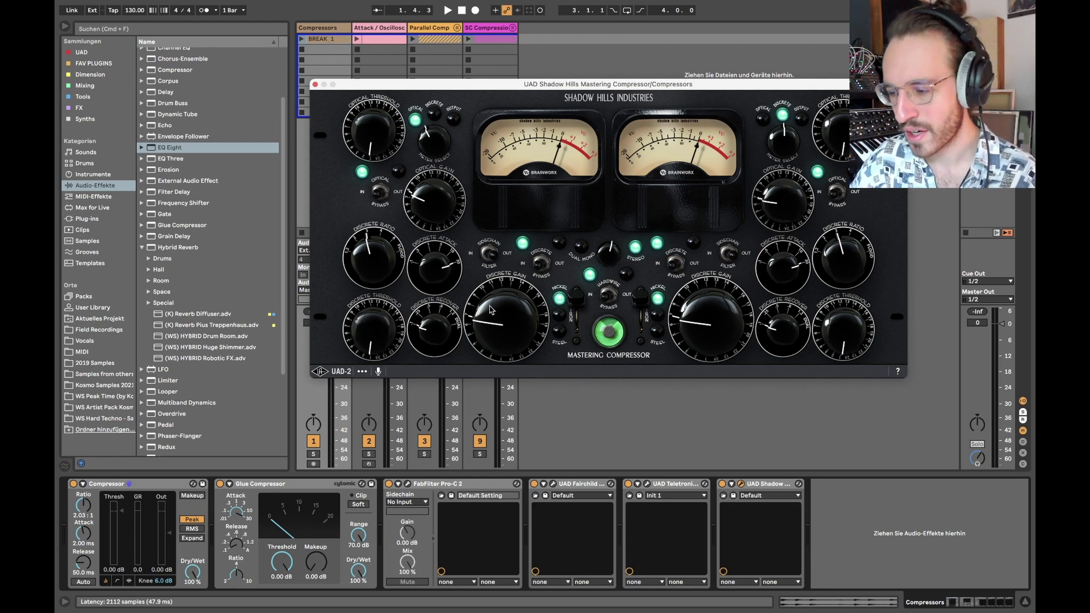
pyautogui.moveTo(495, 309)
pyautogui.mouseDown()
pyautogui.moveTo(497, 273)
pyautogui.moveTo(498, 307)
pyautogui.mouseUp()
pyautogui.moveTo(391, 257); pyautogui.dragTo(392, 242)
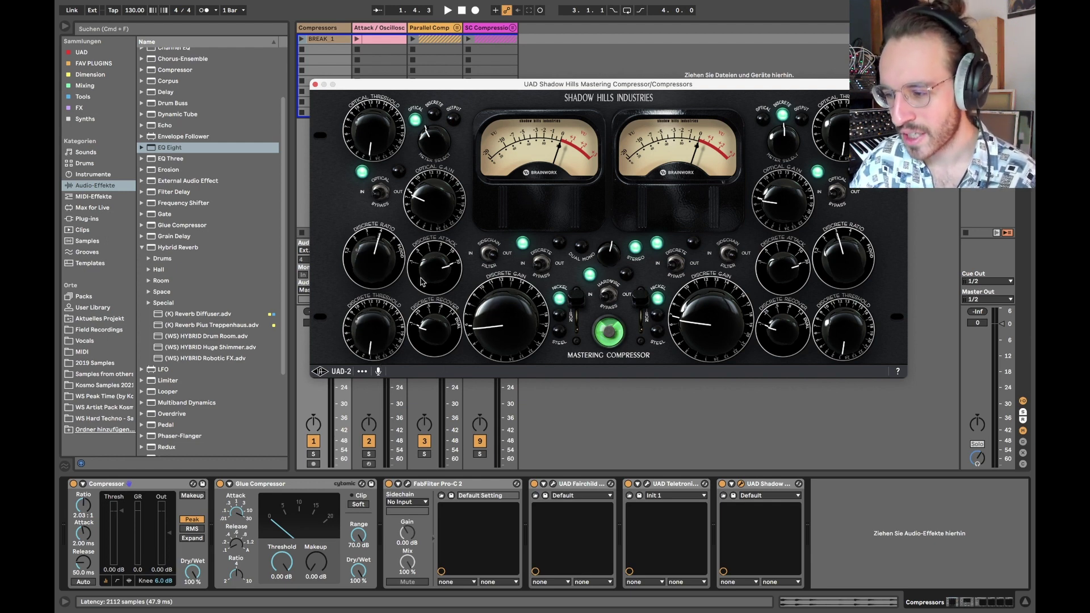
pyautogui.moveTo(432, 272); pyautogui.dragTo(431, 287)
pyautogui.moveTo(432, 325); pyautogui.dragTo(429, 347)
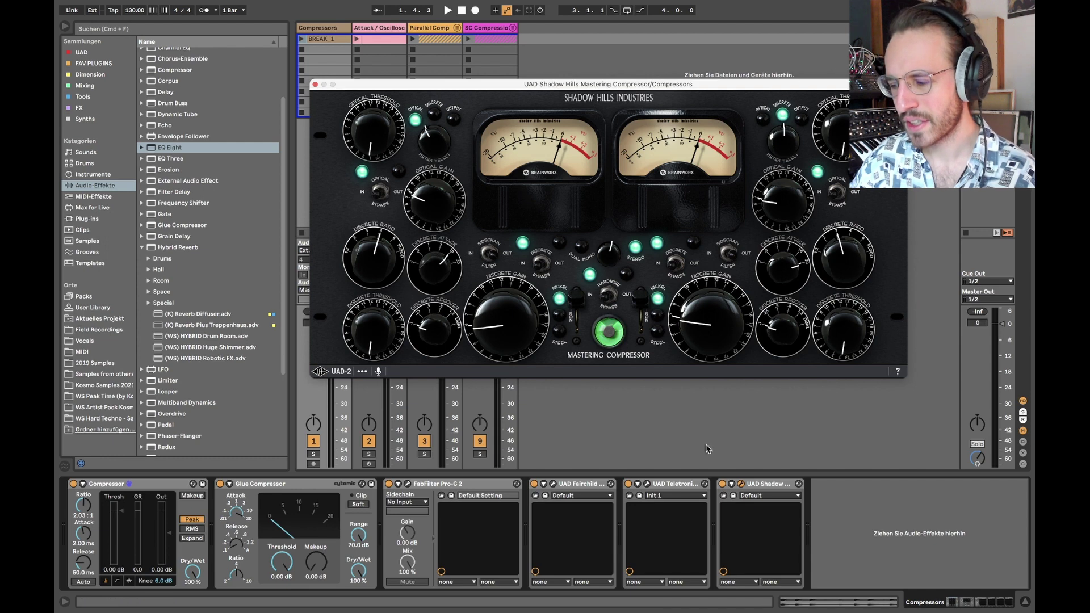
pyautogui.click(741, 484)
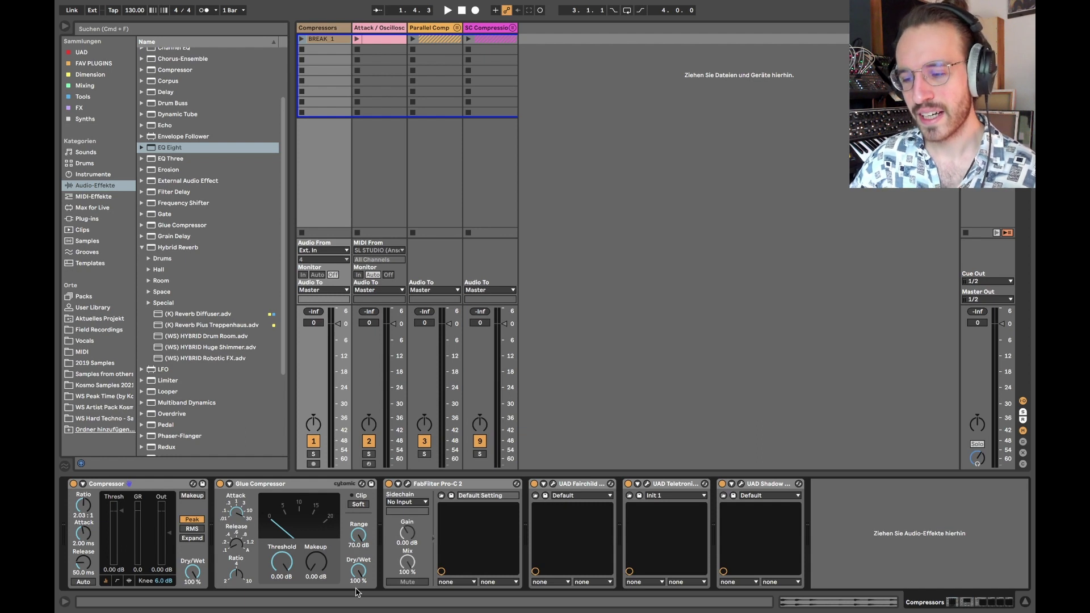
# Set the Compressor's ratio to 4.00 : 1, try threshold values around -10 dB and reset the threshold to 0.00 dB
pyautogui.moveTo(84, 510); pyautogui.dragTo(84, 507)
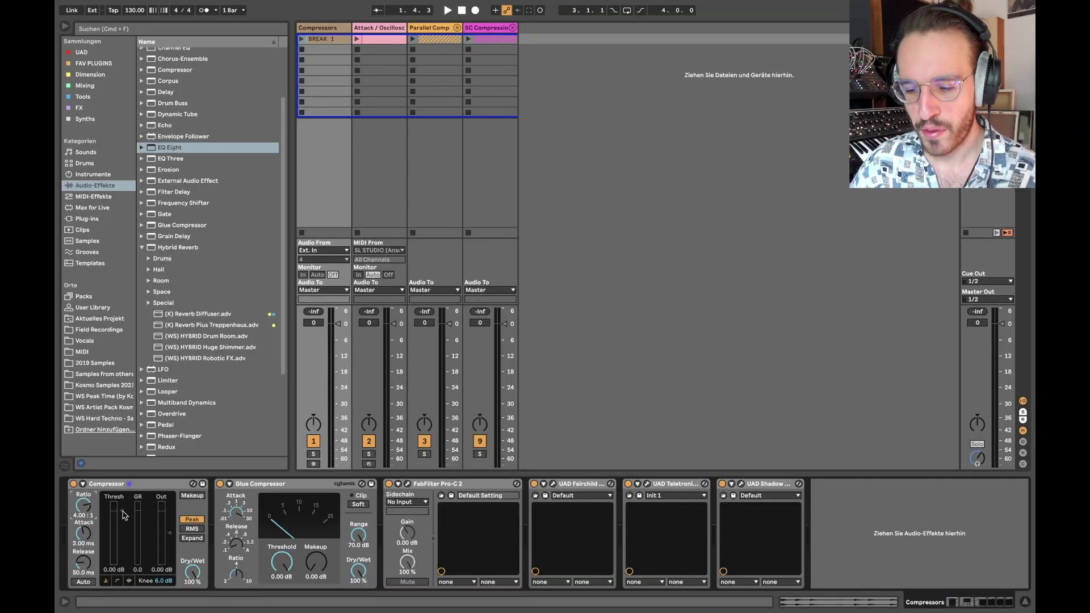
pyautogui.moveTo(121, 511); pyautogui.dragTo(124, 514)
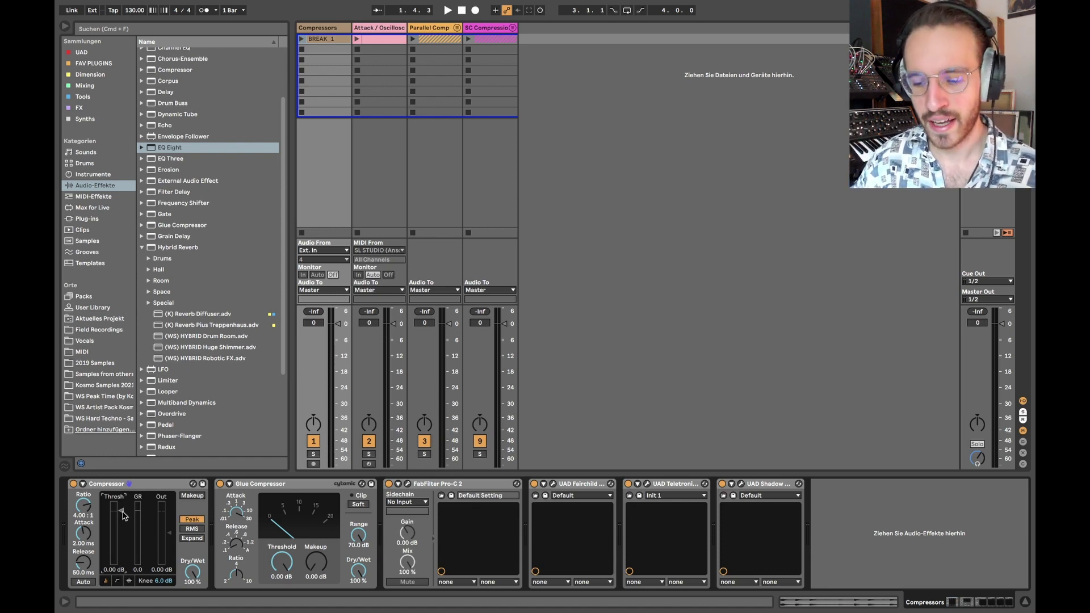
pyautogui.moveTo(124, 515); pyautogui.dragTo(122, 529)
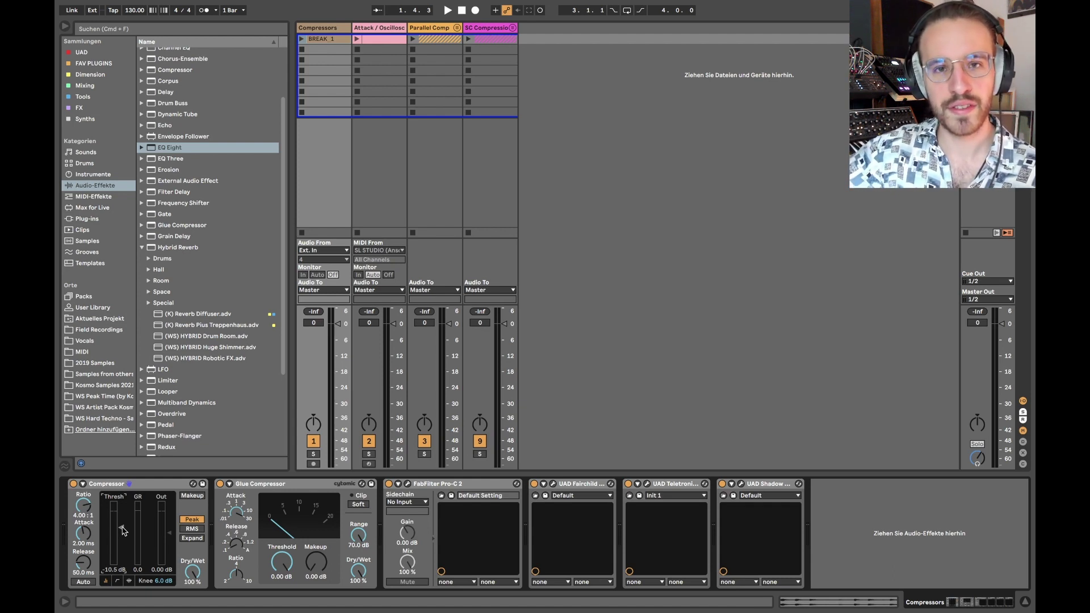
pyautogui.moveTo(122, 531); pyautogui.dragTo(123, 526)
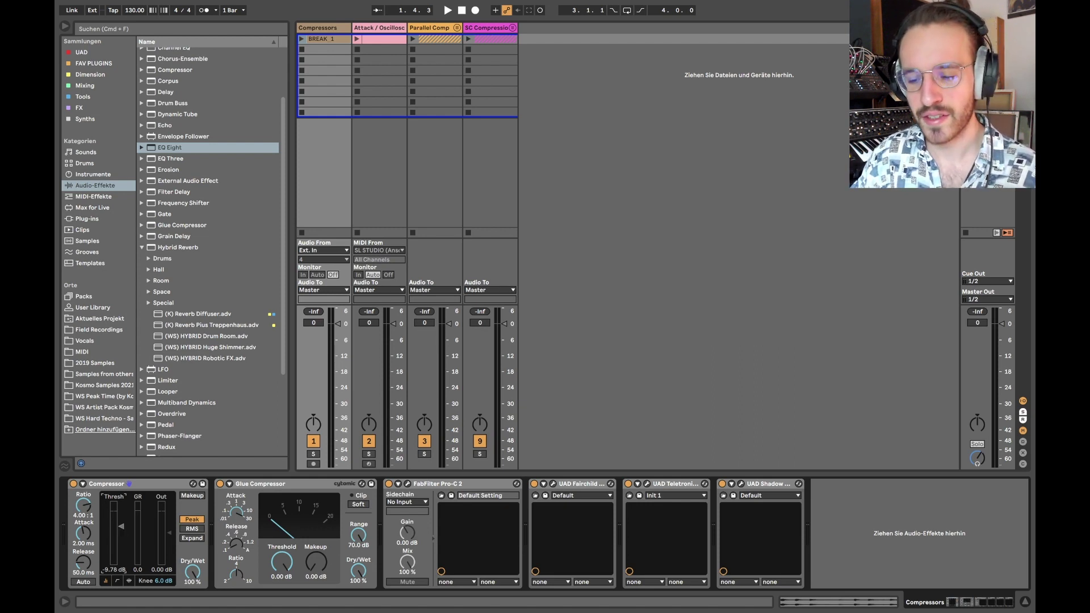
pyautogui.press('Delete')
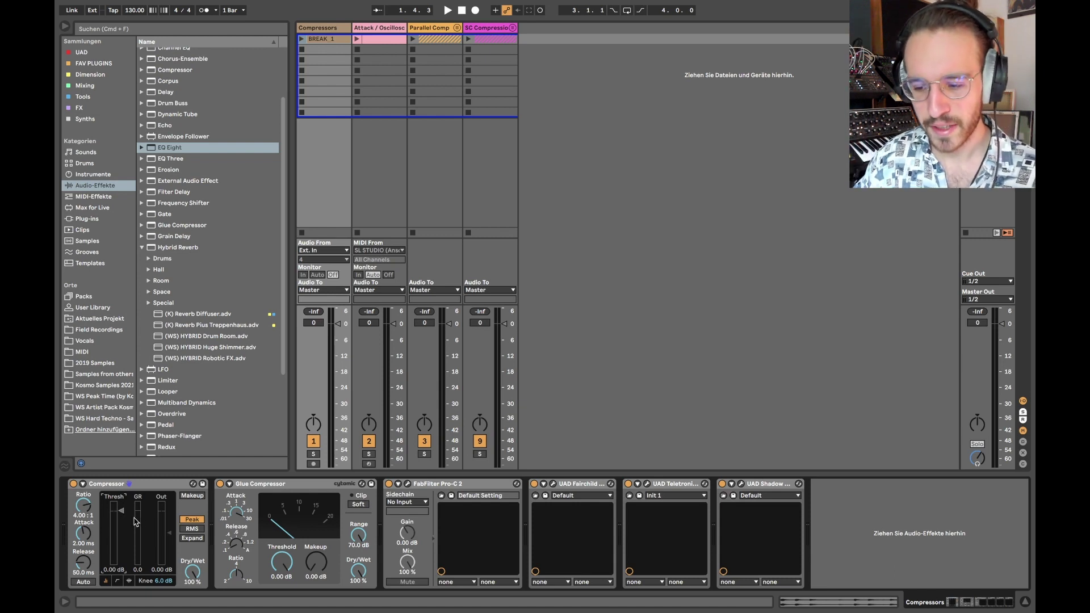
# Try a ratio of 1.94 : 1 and a release of 63.2 ms in the Compressor, and reset the ratio to 4.00 : 1
pyautogui.moveTo(81, 507); pyautogui.dragTo(82, 553)
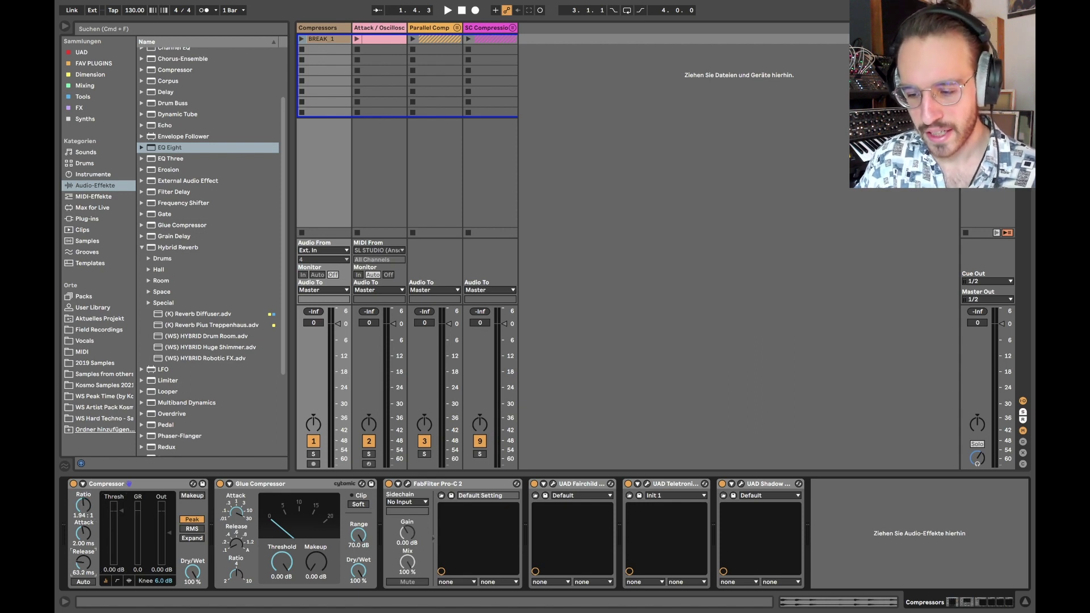
pyautogui.doubleClick(88, 507)
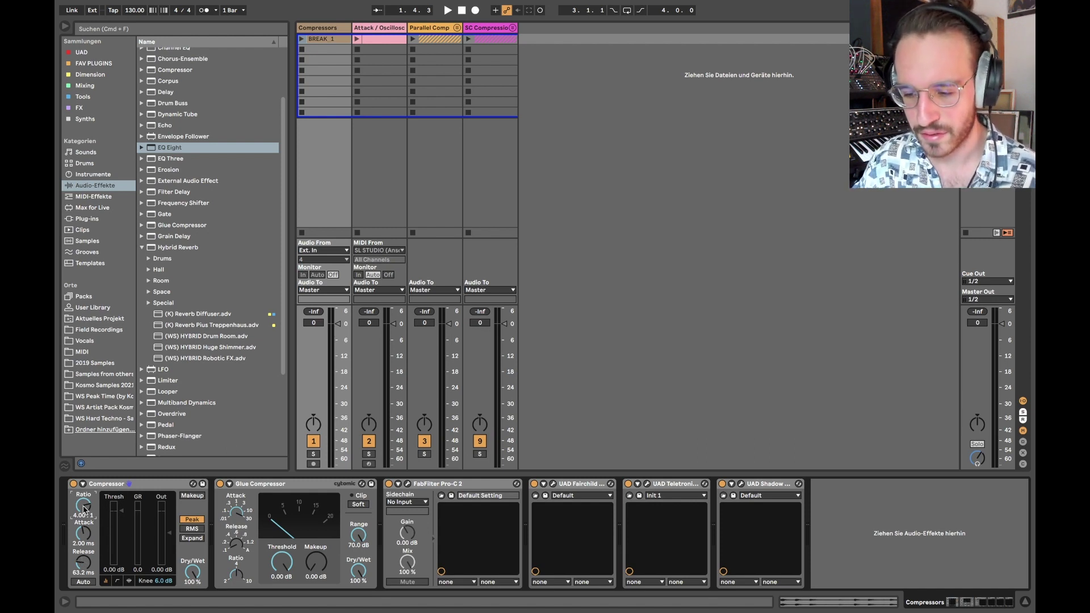
pyautogui.moveTo(85, 507); pyautogui.dragTo(87, 505)
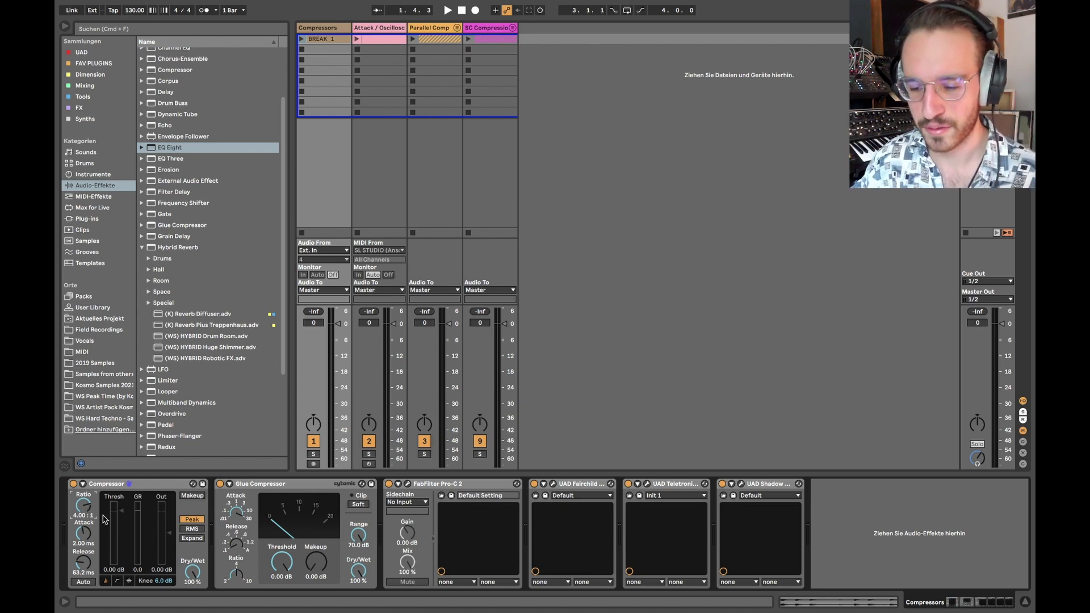
# Set the Compressor's attack to 1.00 ms, its release to 220 ms and its threshold to -13.8 dB
pyautogui.moveTo(84, 506); pyautogui.dragTo(85, 550)
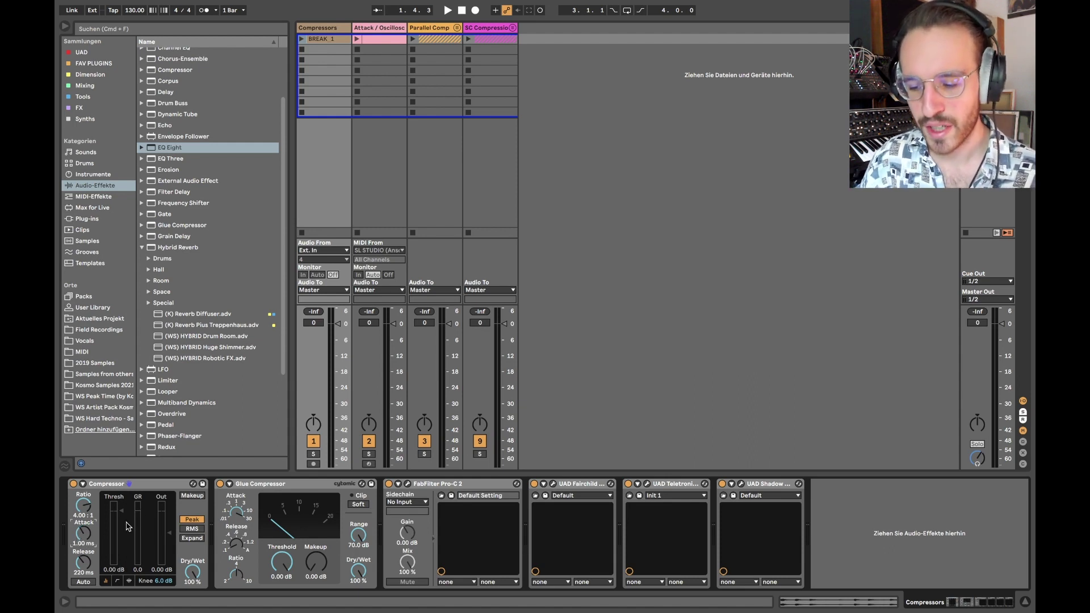
pyautogui.moveTo(122, 512); pyautogui.dragTo(121, 532)
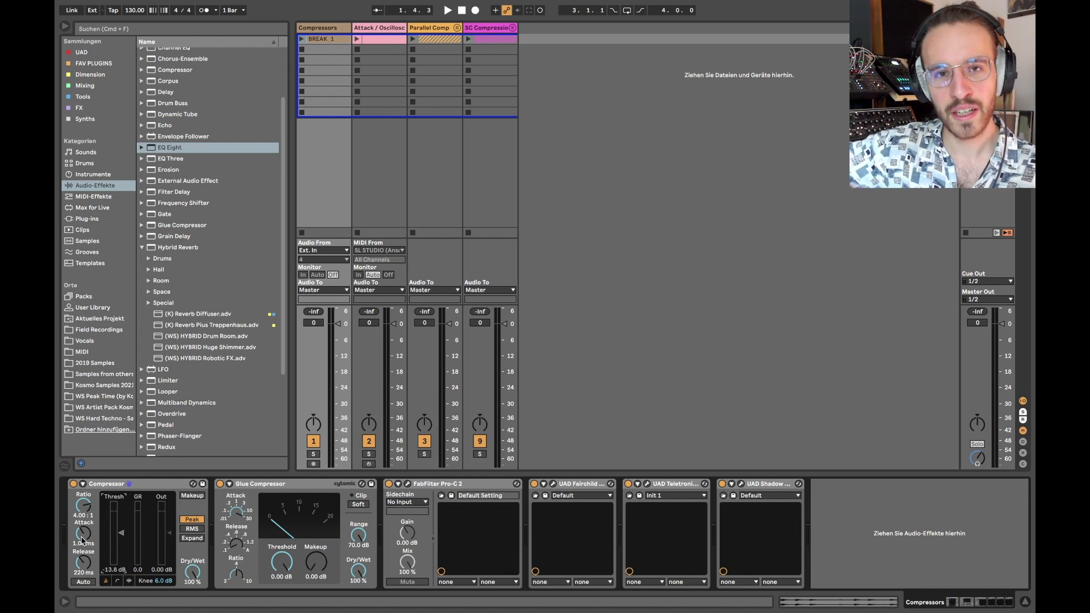
# Try Compressor attack times of 93.0 ms and 0.01 ms, and release times between 30 ms and 440 ms
pyautogui.moveTo(82, 539)
pyautogui.mouseDown()
pyautogui.moveTo(82, 505)
pyautogui.moveTo(83, 541)
pyautogui.mouseUp()
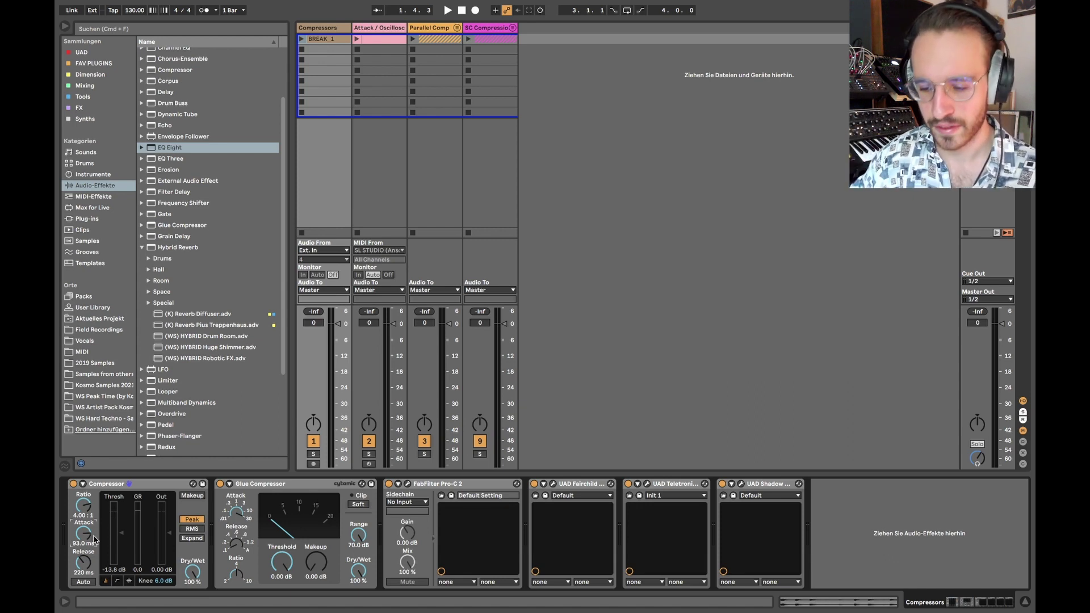
pyautogui.moveTo(85, 534); pyautogui.dragTo(86, 561)
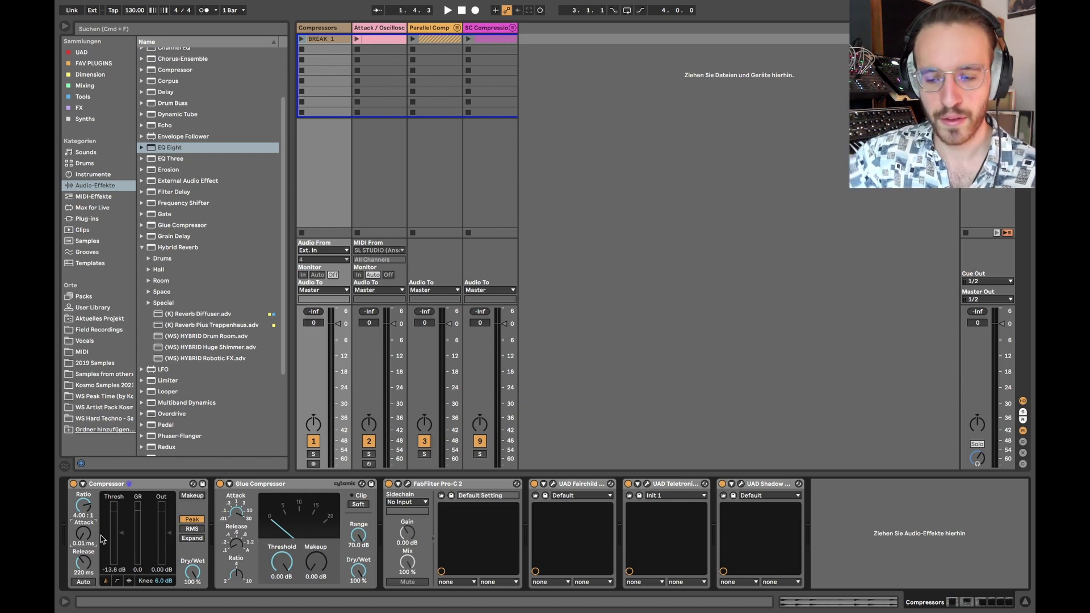
pyautogui.moveTo(84, 563)
pyautogui.mouseDown()
pyautogui.moveTo(84, 545)
pyautogui.moveTo(83, 569)
pyautogui.mouseUp()
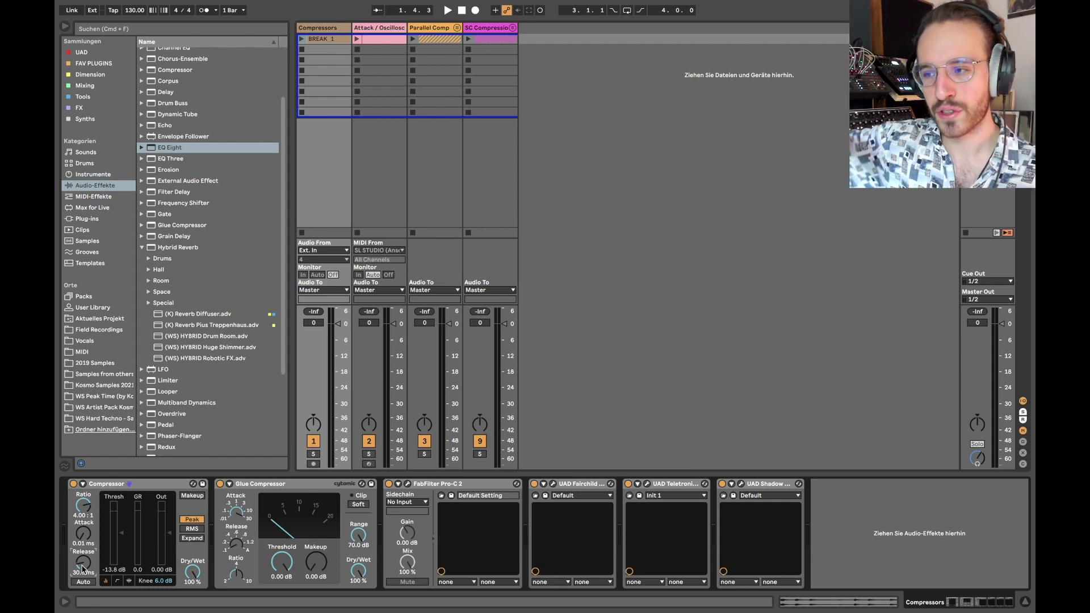
pyautogui.moveTo(83, 568); pyautogui.dragTo(80, 533)
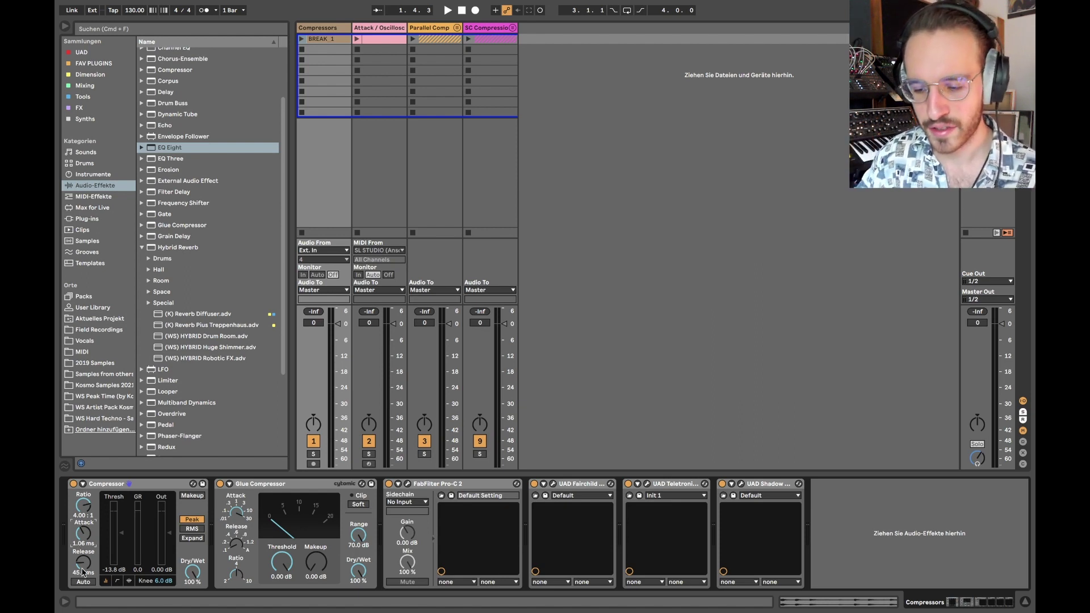
pyautogui.moveTo(83, 572); pyautogui.dragTo(84, 548)
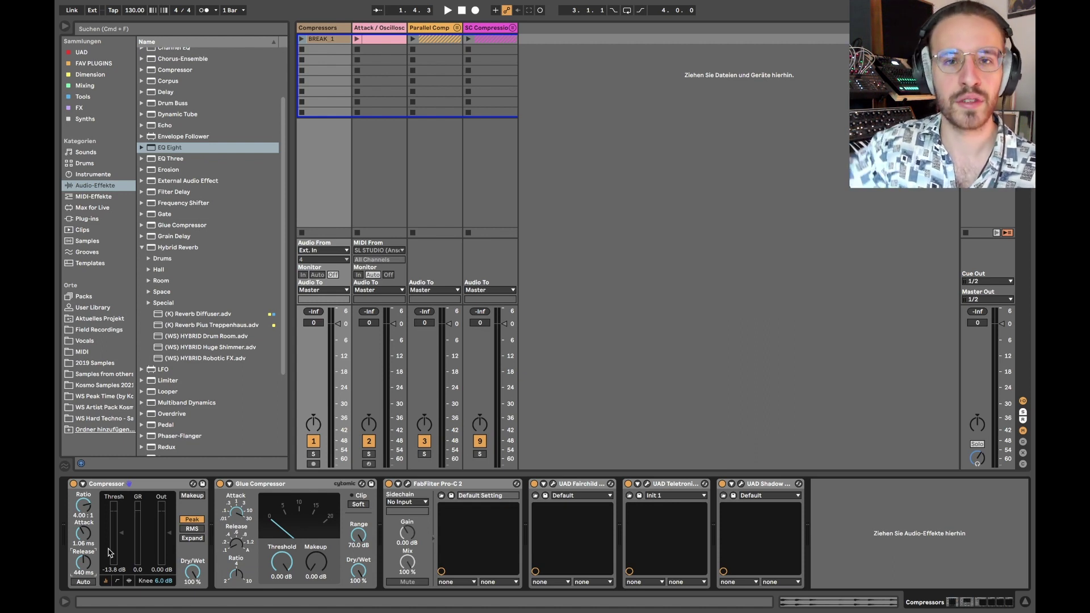
# Reset the Compressor's attack to 1.00 ms and release to 30.0 ms, try output gains of 4.00 and -2.31 dB, and restore 0.00 dB
pyautogui.moveTo(83, 562)
pyautogui.mouseDown()
pyautogui.moveTo(83, 578)
pyautogui.moveTo(83, 531)
pyautogui.moveTo(83, 568)
pyautogui.moveTo(170, 535)
pyautogui.mouseUp()
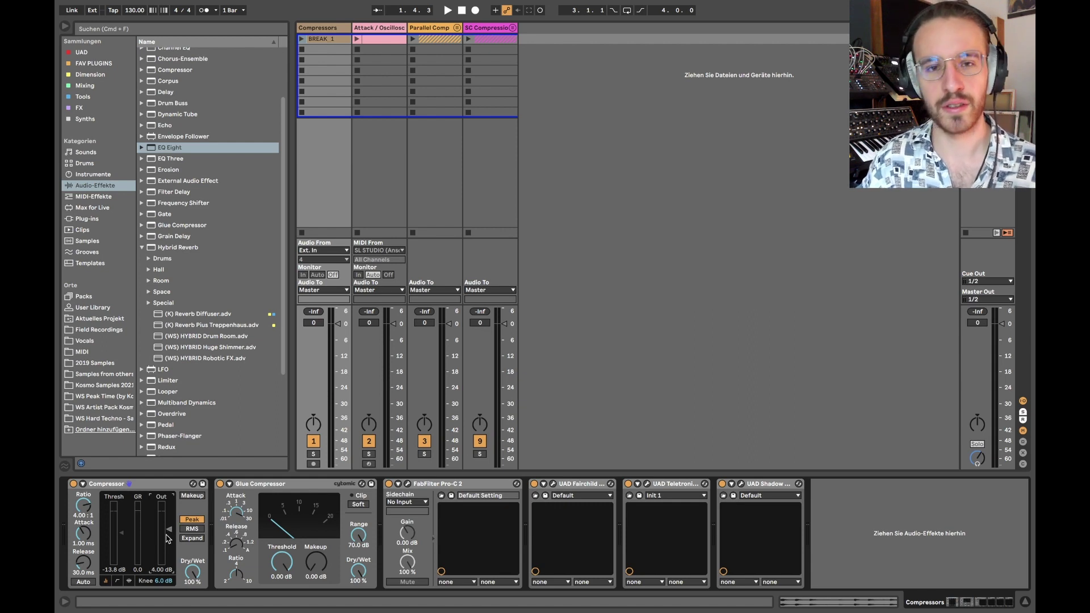
pyautogui.click(168, 538)
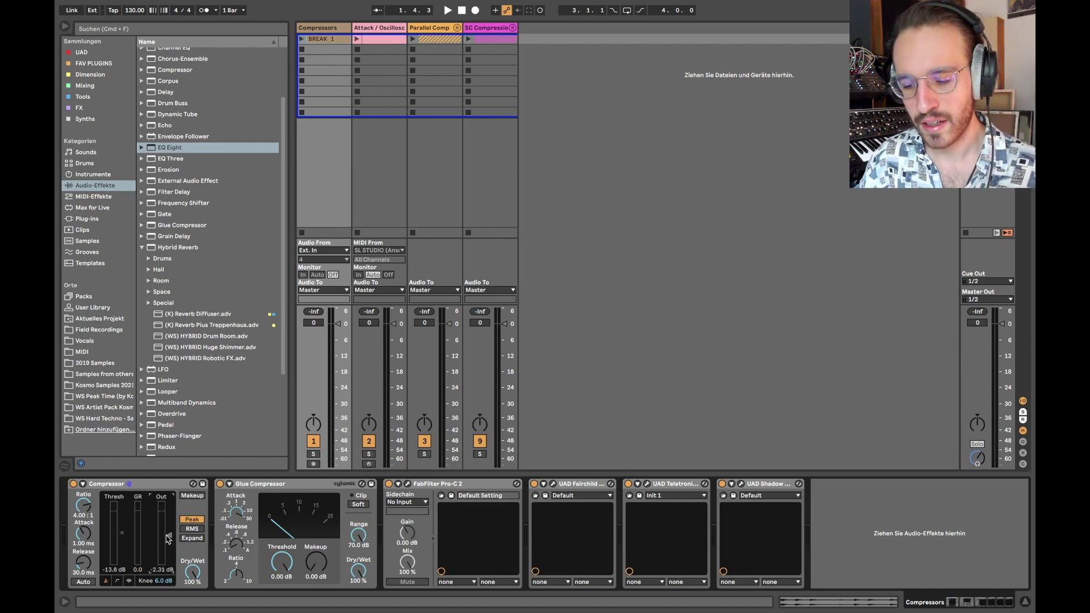
pyautogui.doubleClick(168, 538)
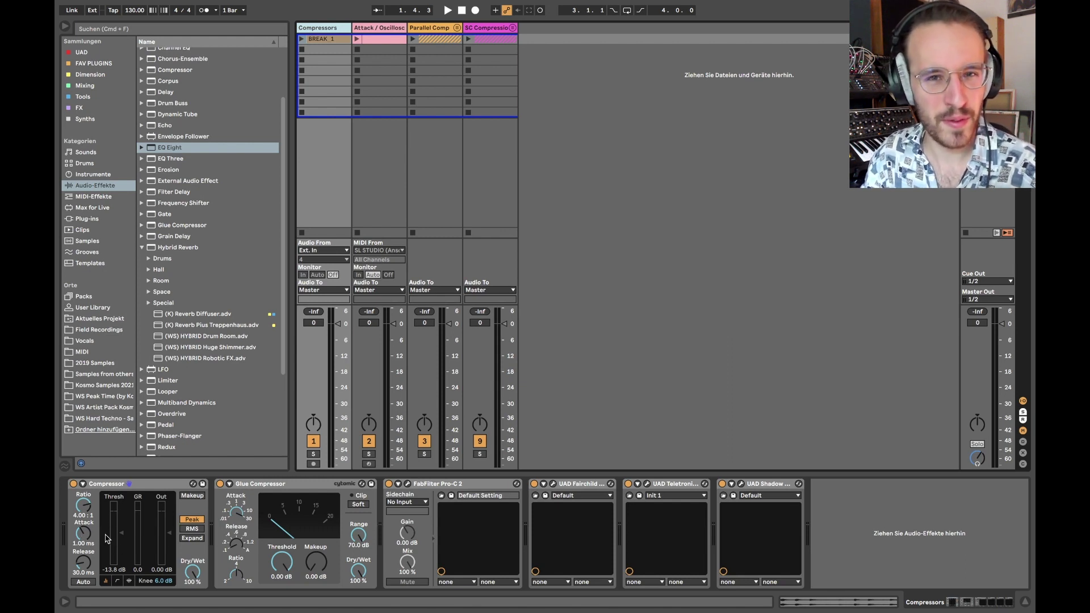
# Deactivate the Compressor and Glue Compressor together, and likewise the three UAD compressors, leaving only FabFilter Pro-C 2 active
pyautogui.click(131, 484)
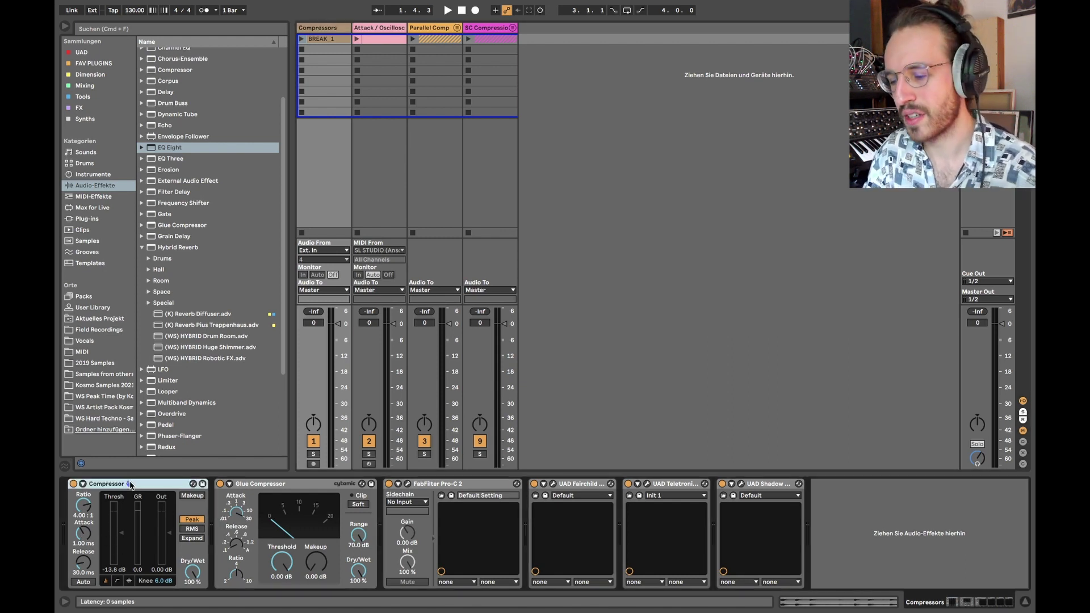
pyautogui.hotkey('shift', 'Right')
pyautogui.click(220, 484)
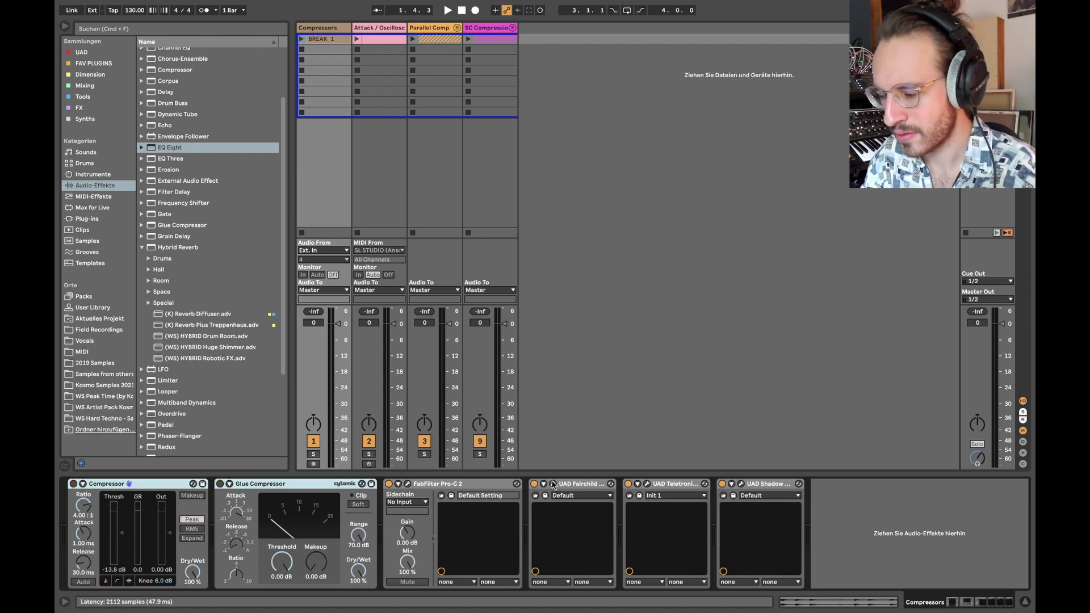
pyautogui.click(553, 484)
pyautogui.hotkey('shift', 'Right')
pyautogui.hotkey('shift', 'Right')
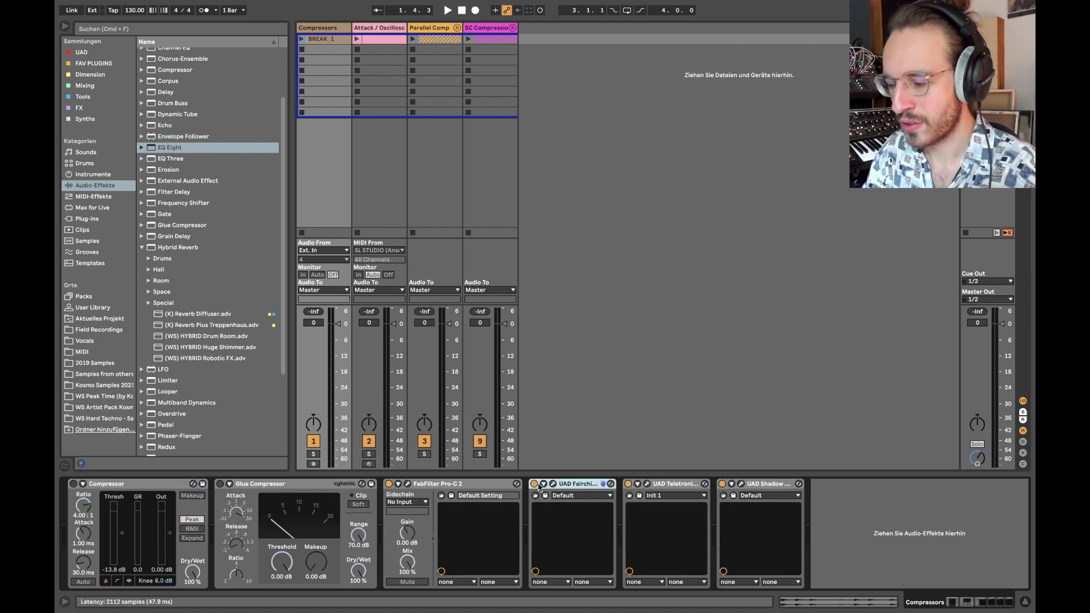
pyautogui.click(722, 484)
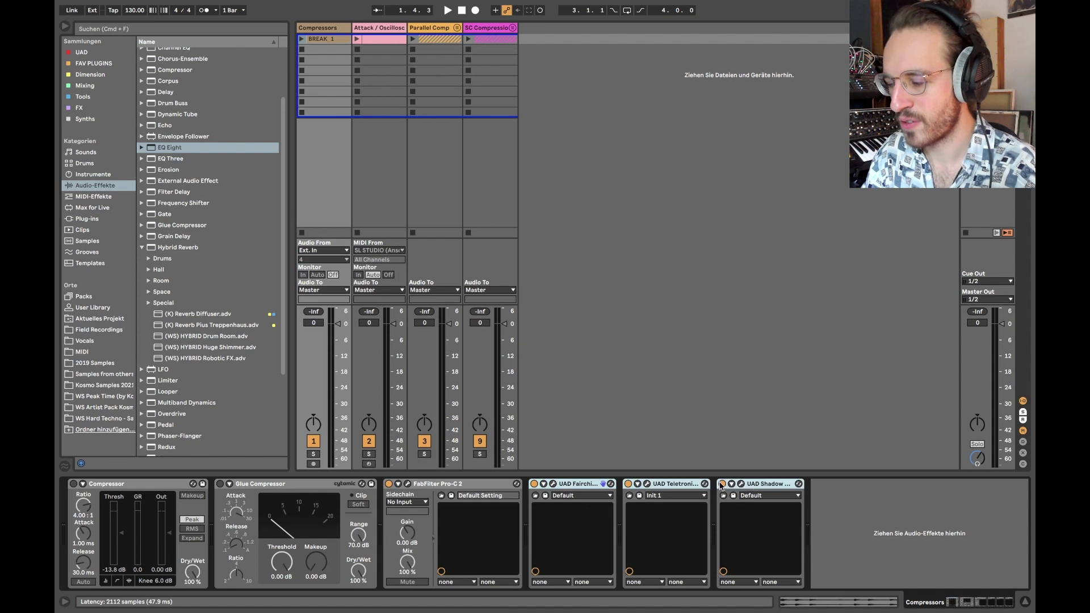
# Open the FabFilter Pro-C 2 window, move it clear of the first track's clips and launch the BREAK_1 clip
pyautogui.click(409, 484)
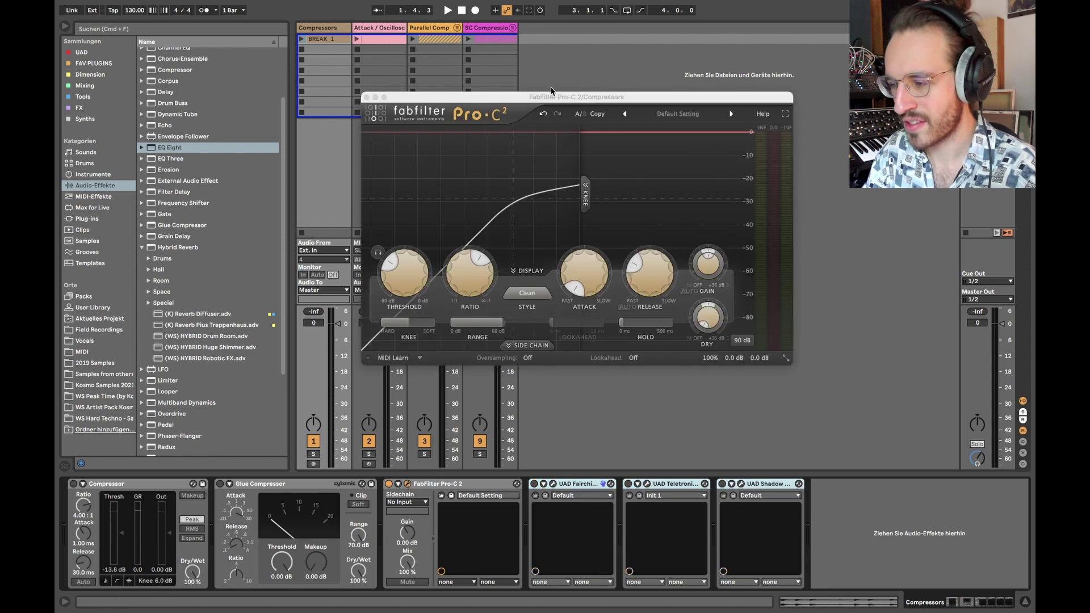
pyautogui.moveTo(517, 101); pyautogui.dragTo(604, 77)
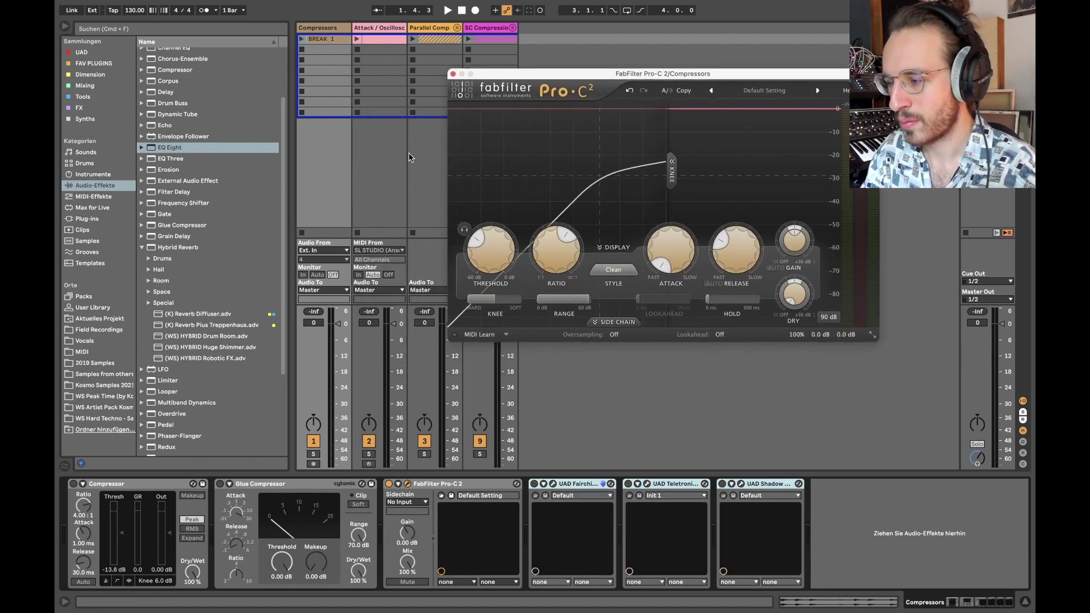
pyautogui.click(322, 60)
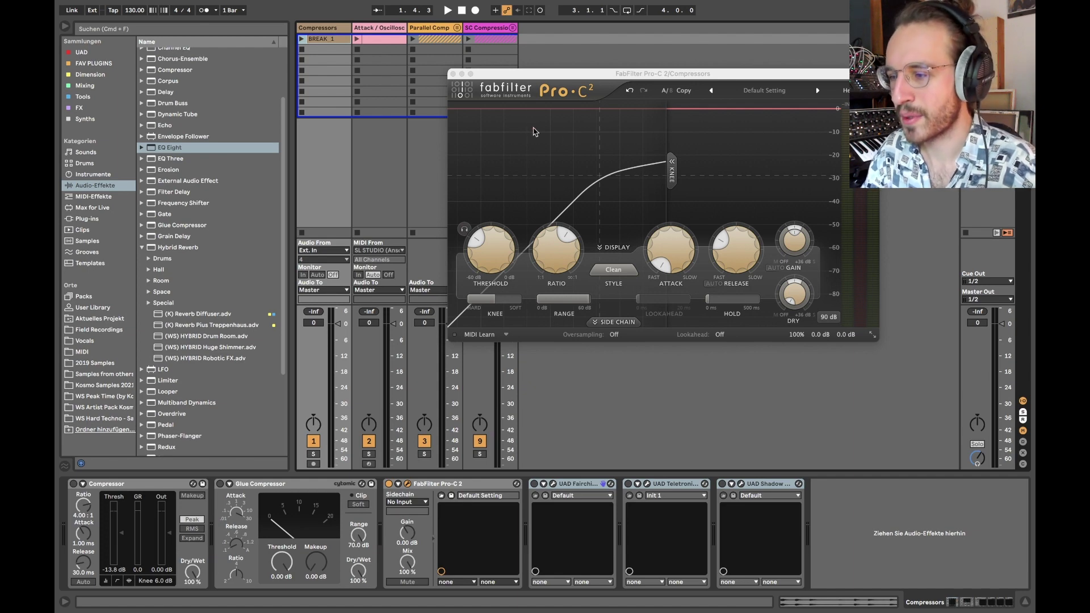
pyautogui.doubleClick(323, 40)
pyautogui.hotkey('shift', 'Tab')
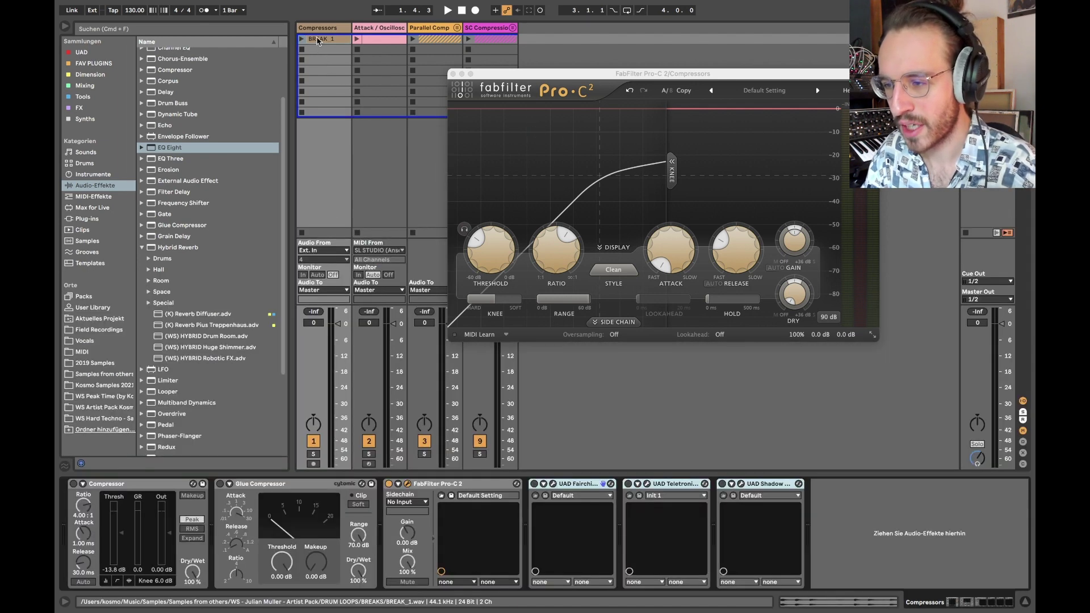
pyautogui.click(301, 39)
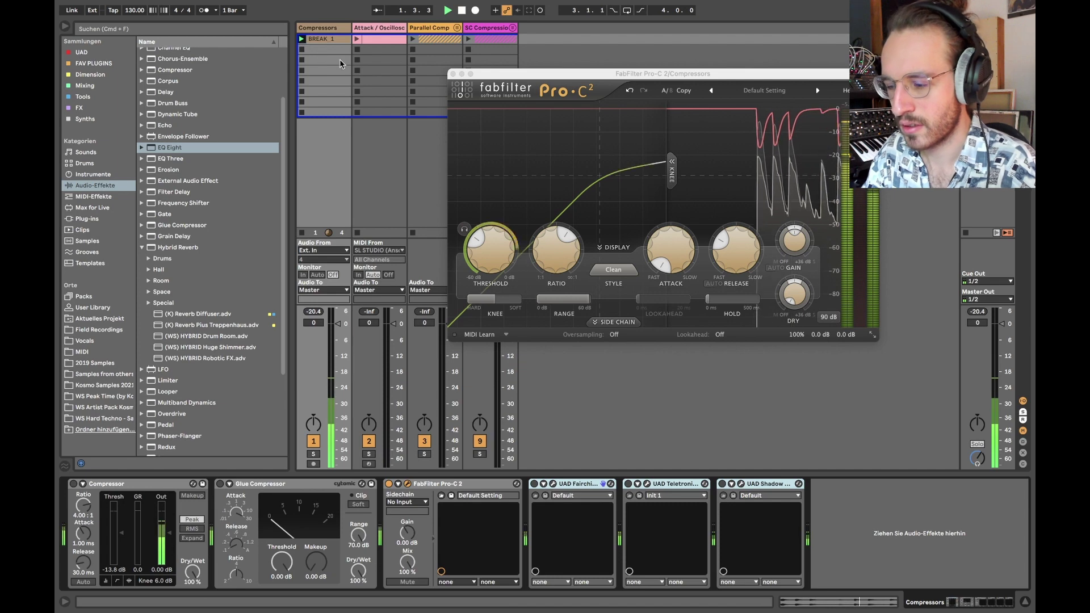
# Show the BREAK_1 clip's waveform, raise its gain to 6.06 dB and set the FabFilter Pro-C 2 threshold to 0.00 dB
pyautogui.hotkey('shift', 'Tab')
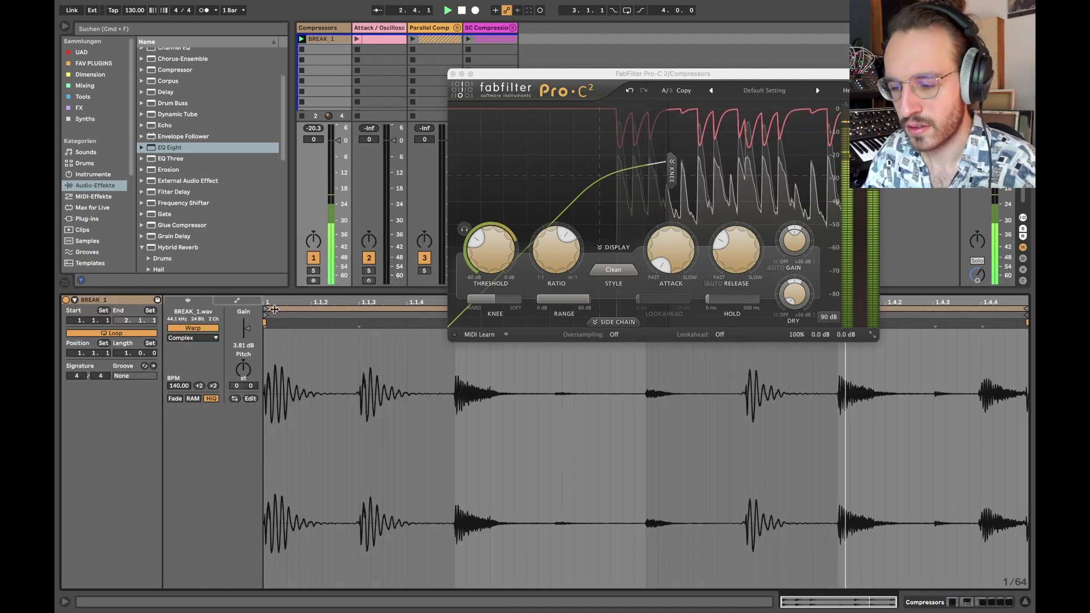
pyautogui.moveTo(488, 250); pyautogui.dragTo(478, 213)
pyautogui.moveTo(245, 332); pyautogui.dragTo(246, 320)
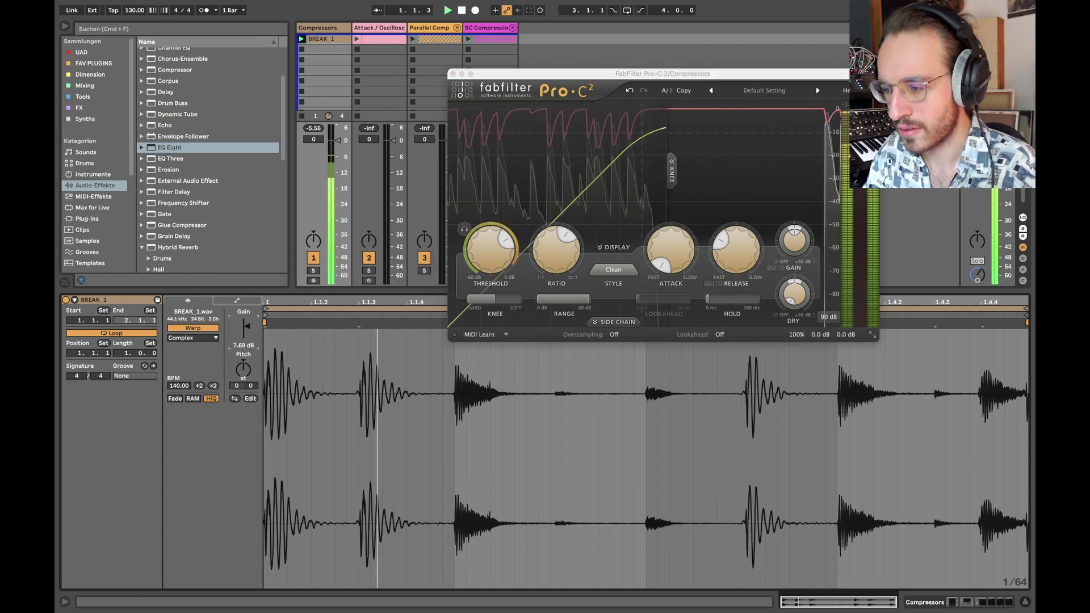
pyautogui.moveTo(502, 287); pyautogui.dragTo(503, 277)
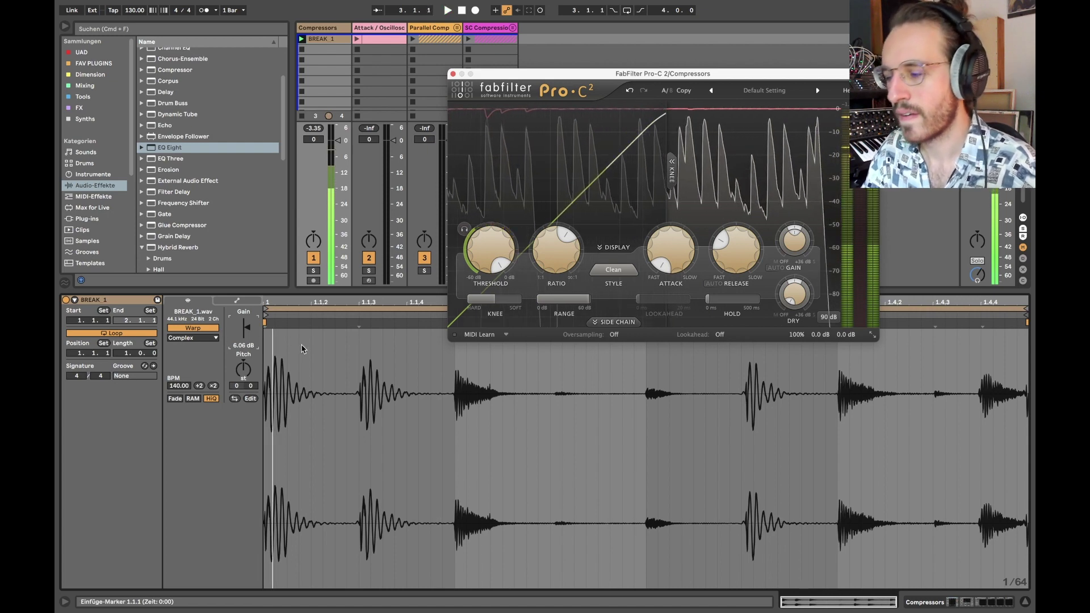
# Set the FabFilter Pro-C 2 attack to 0.005 ms and the release to about 100 ms
pyautogui.moveTo(494, 260)
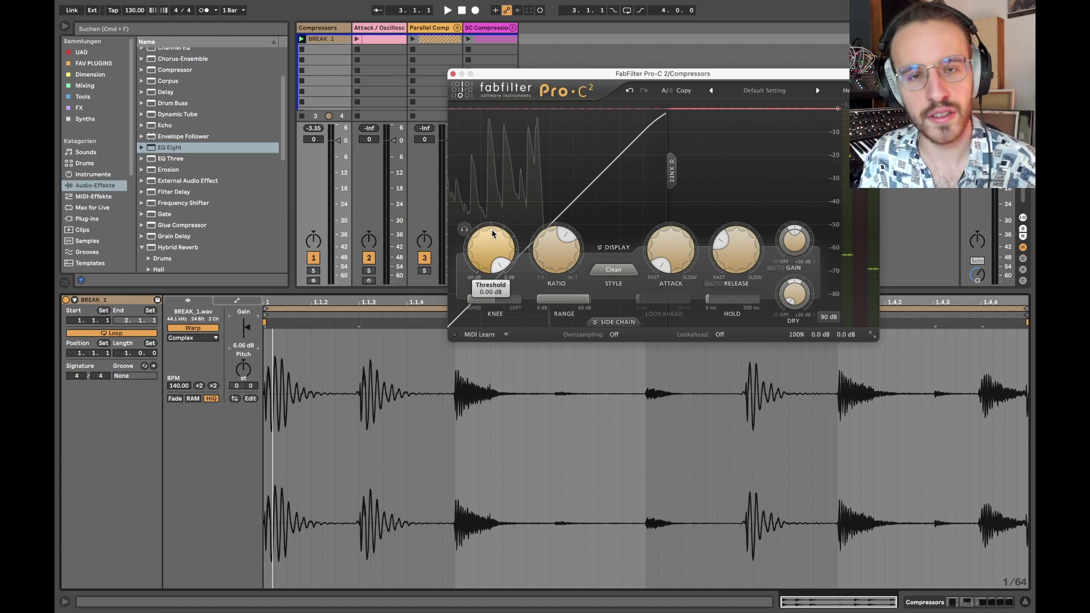
pyautogui.moveTo(582, 272)
pyautogui.moveTo(666, 249)
pyautogui.mouseDown()
pyautogui.moveTo(662, 236)
pyautogui.moveTo(663, 255)
pyautogui.mouseUp()
pyautogui.moveTo(730, 250)
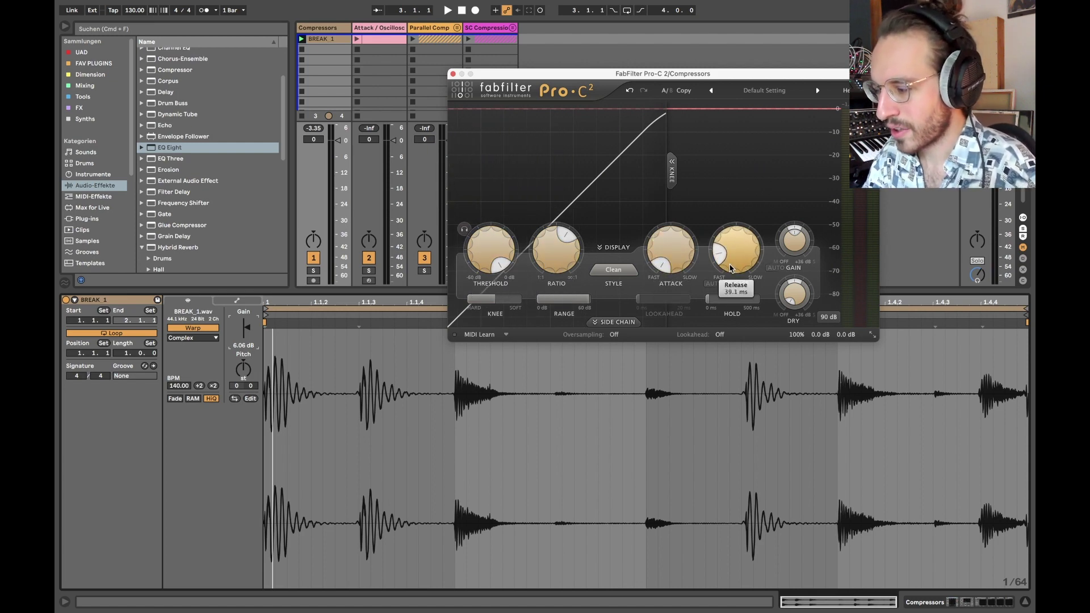
pyautogui.moveTo(729, 250); pyautogui.dragTo(730, 242)
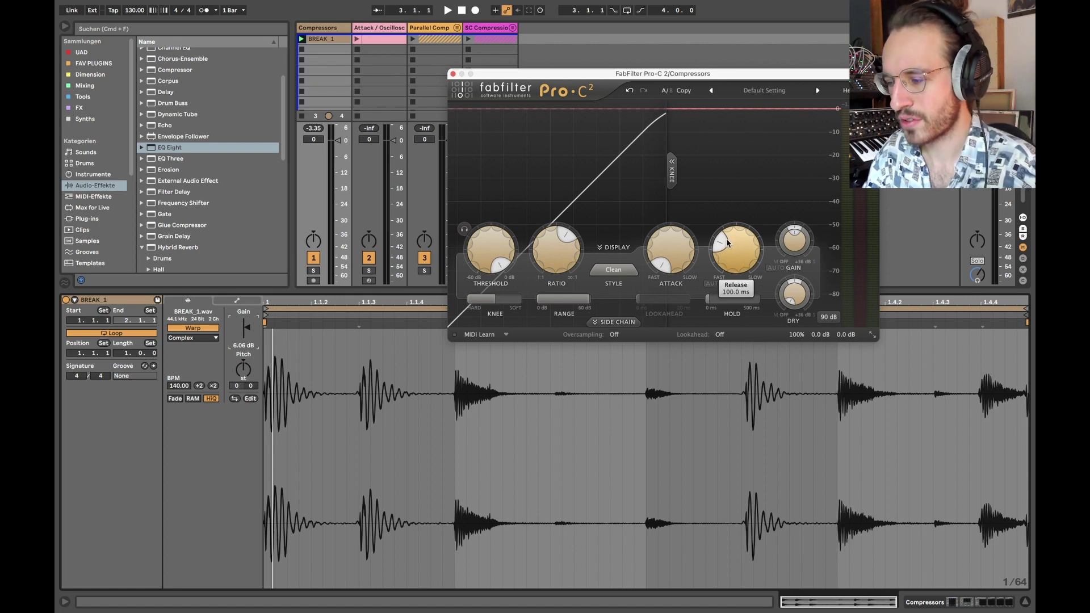
pyautogui.moveTo(565, 249)
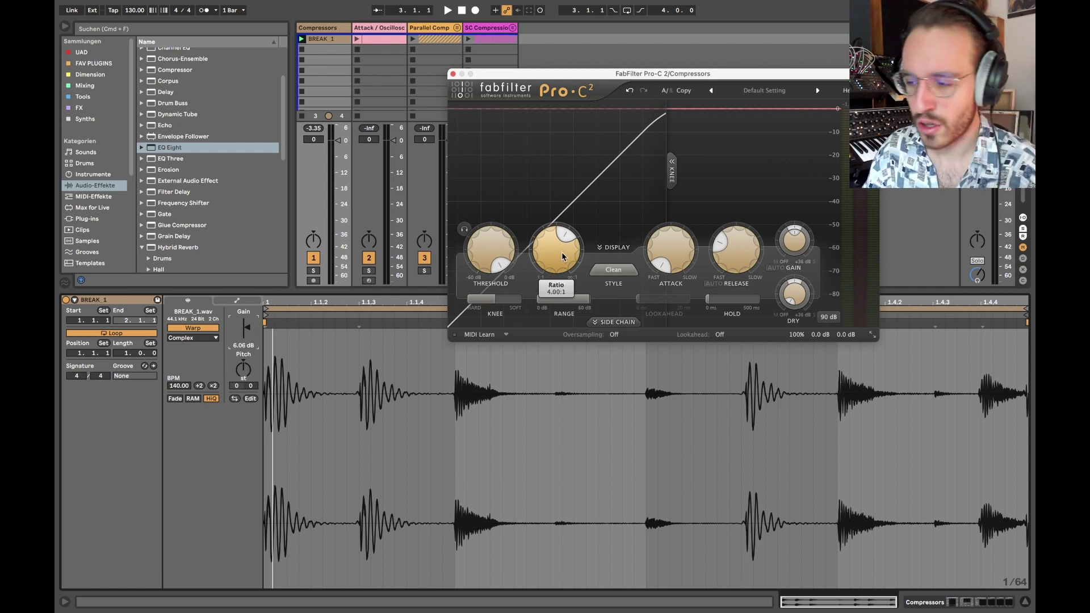
pyautogui.moveTo(492, 240)
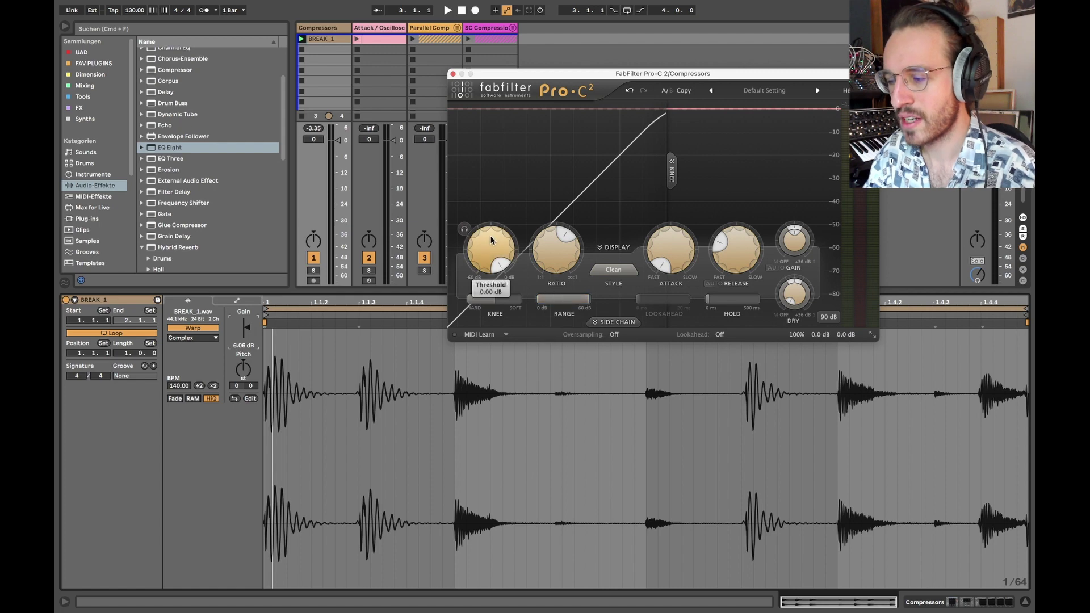
pyautogui.moveTo(667, 278)
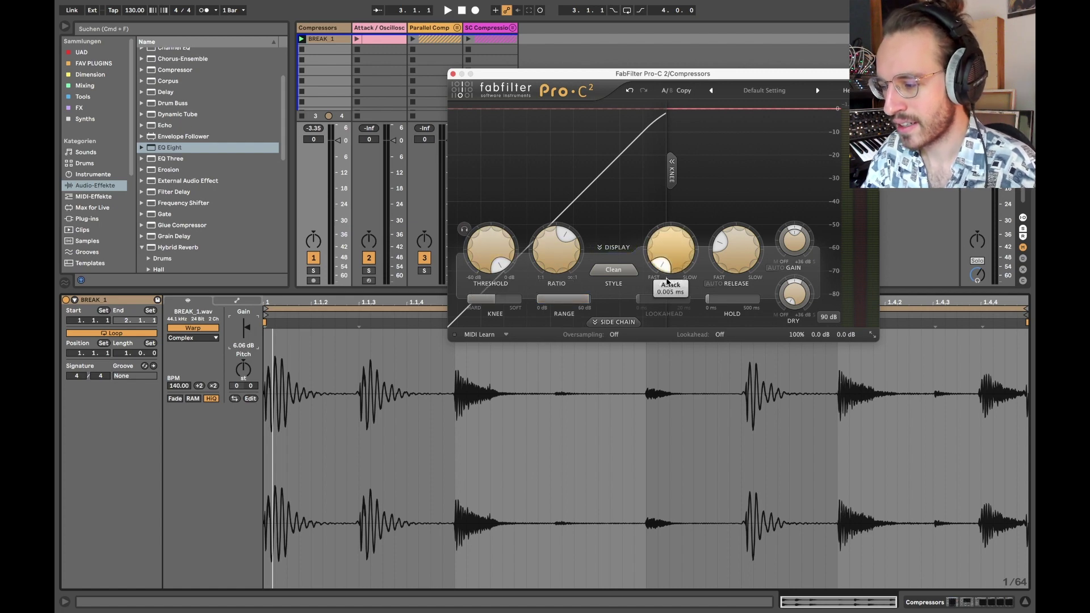
pyautogui.moveTo(668, 280); pyautogui.dragTo(647, 382)
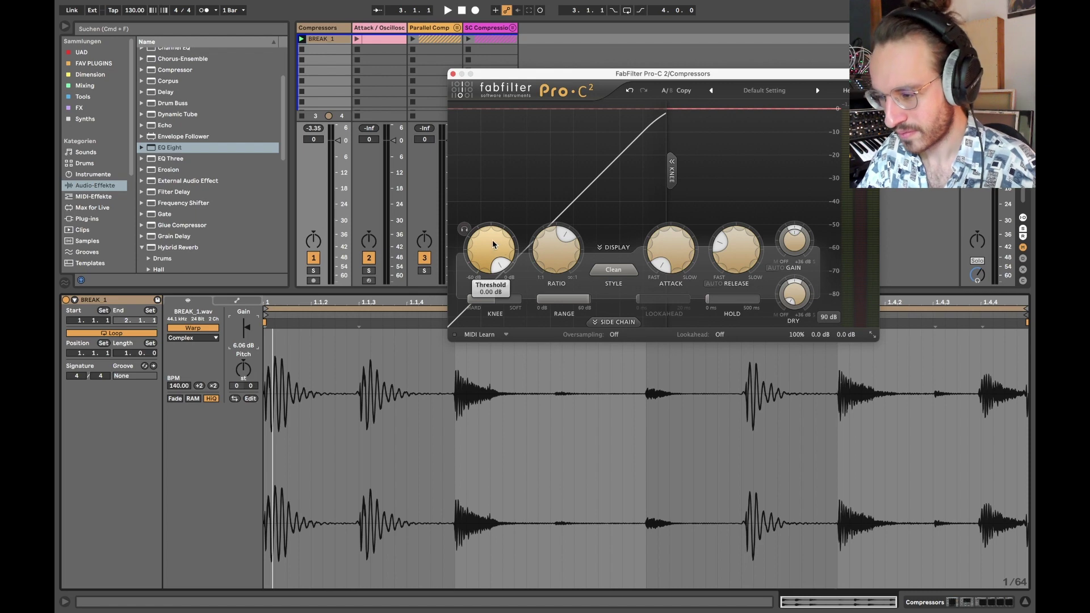
# Lower the Pro-C 2 threshold to -11.19 dB with the attack at its fastest, and audition the drum break
pyautogui.moveTo(493, 244); pyautogui.dragTo(483, 277)
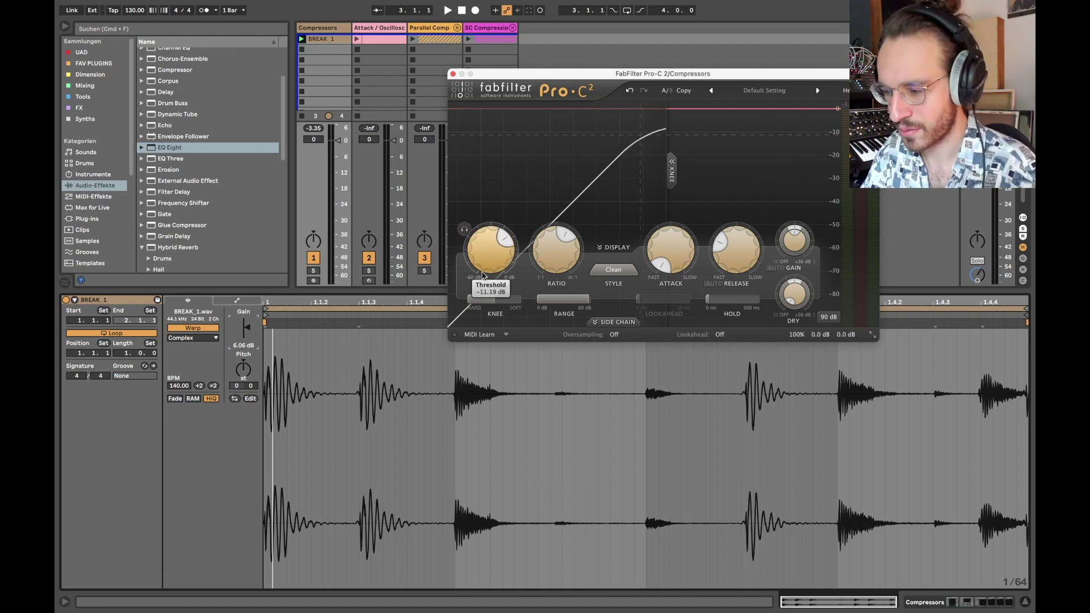
pyautogui.moveTo(661, 262); pyautogui.dragTo(662, 332)
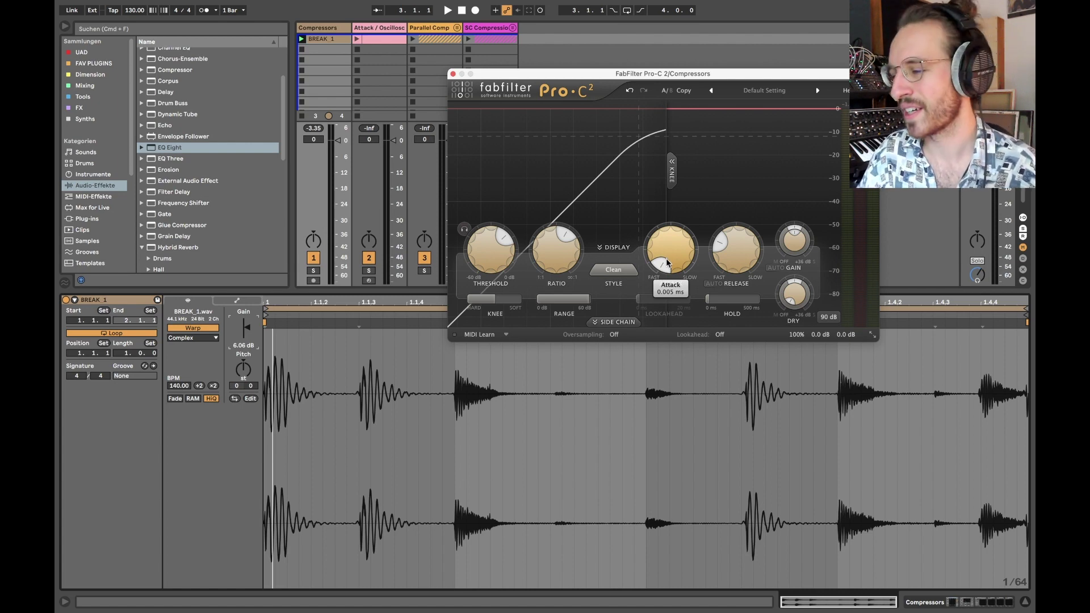
pyautogui.press('space')
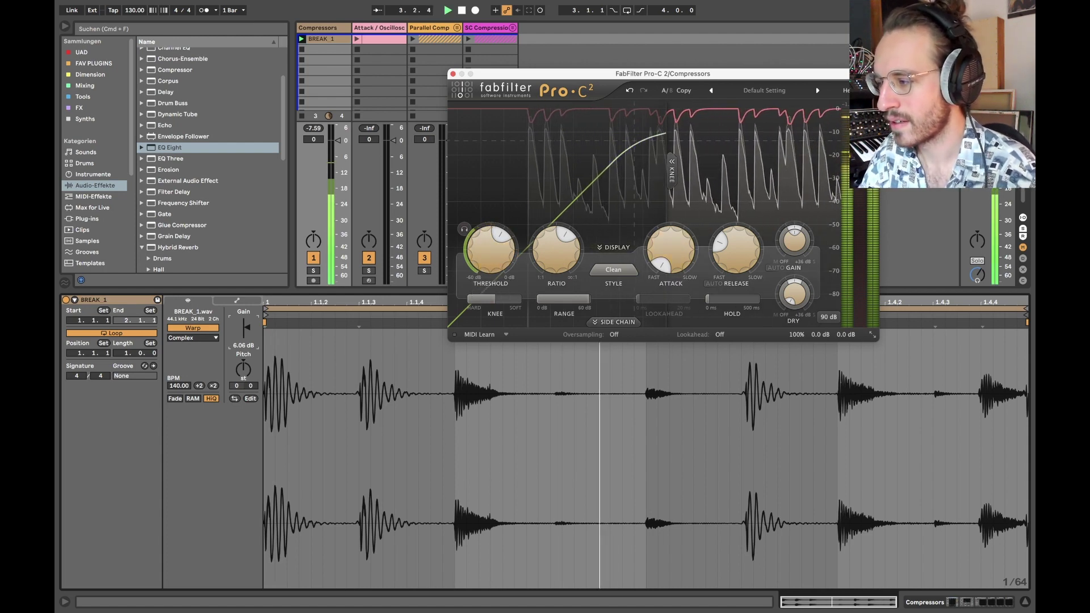
pyautogui.press('space')
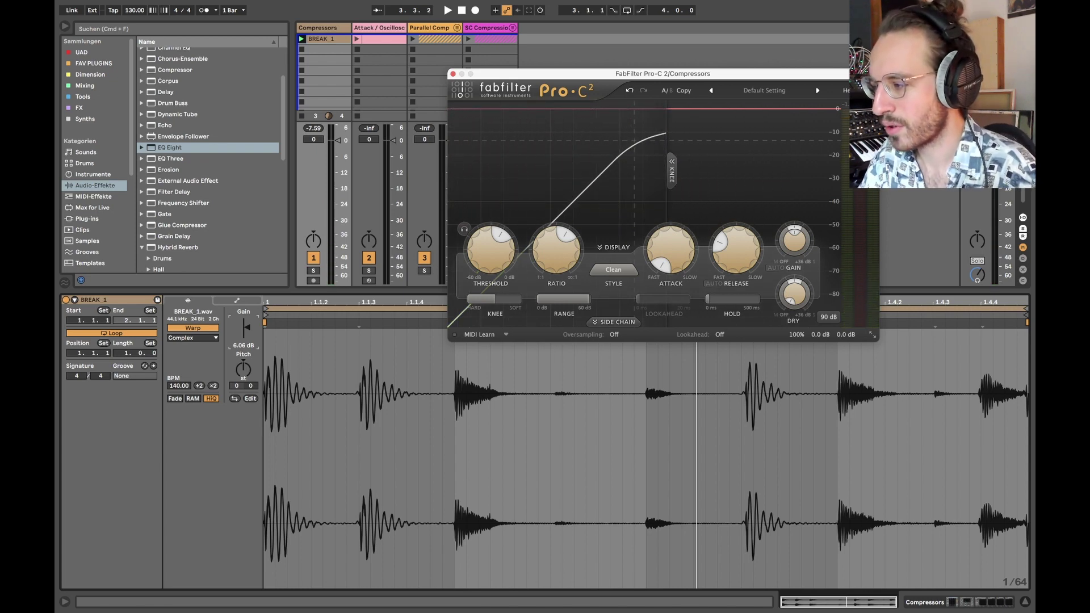
# Raise the Pro-C 2 wet gain to about 4.7 dB, then bypass and reactivate the plugin to compare levels on the break
pyautogui.moveTo(791, 248); pyautogui.dragTo(785, 193)
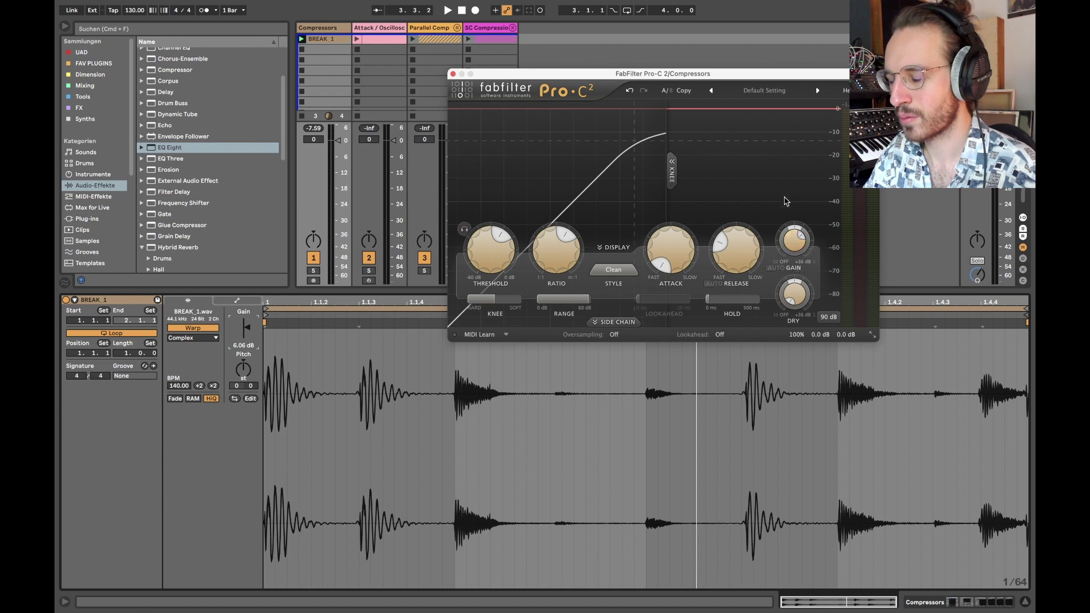
pyautogui.press('space')
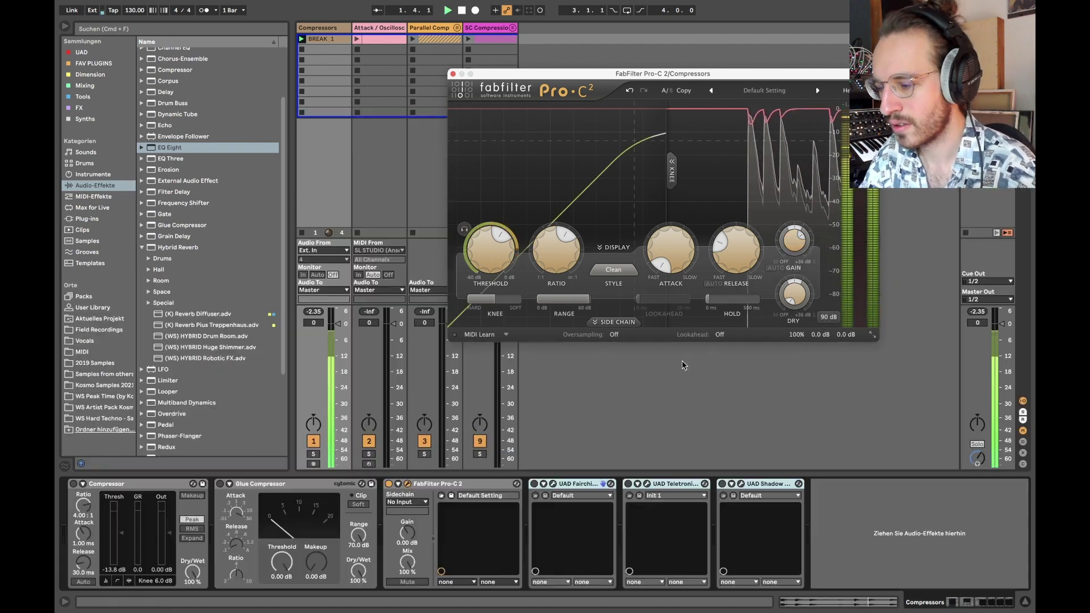
pyautogui.hotkey('shift', 'Tab')
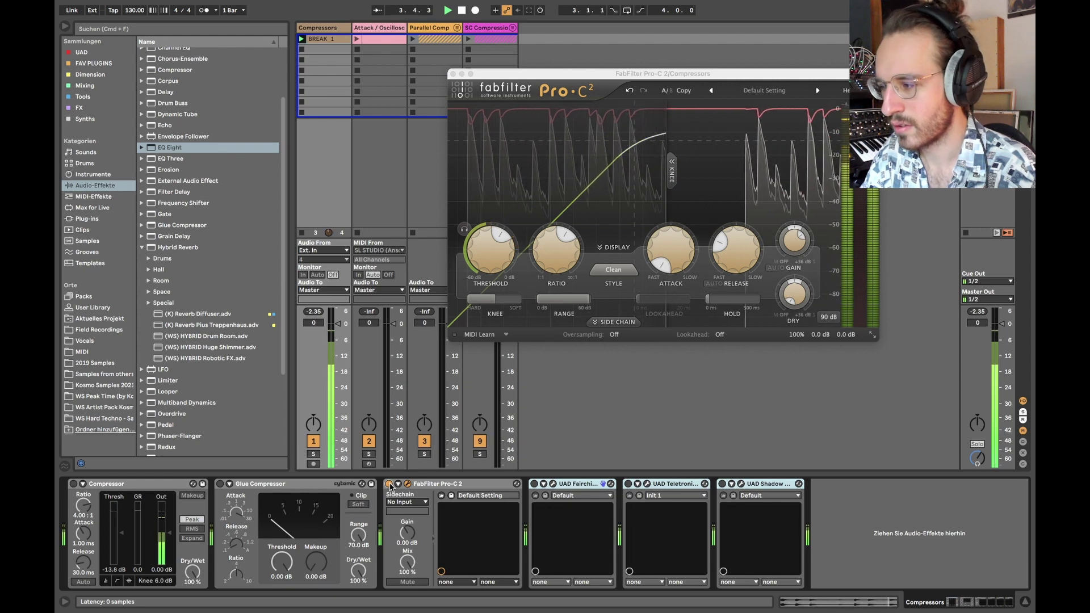
pyautogui.press('space')
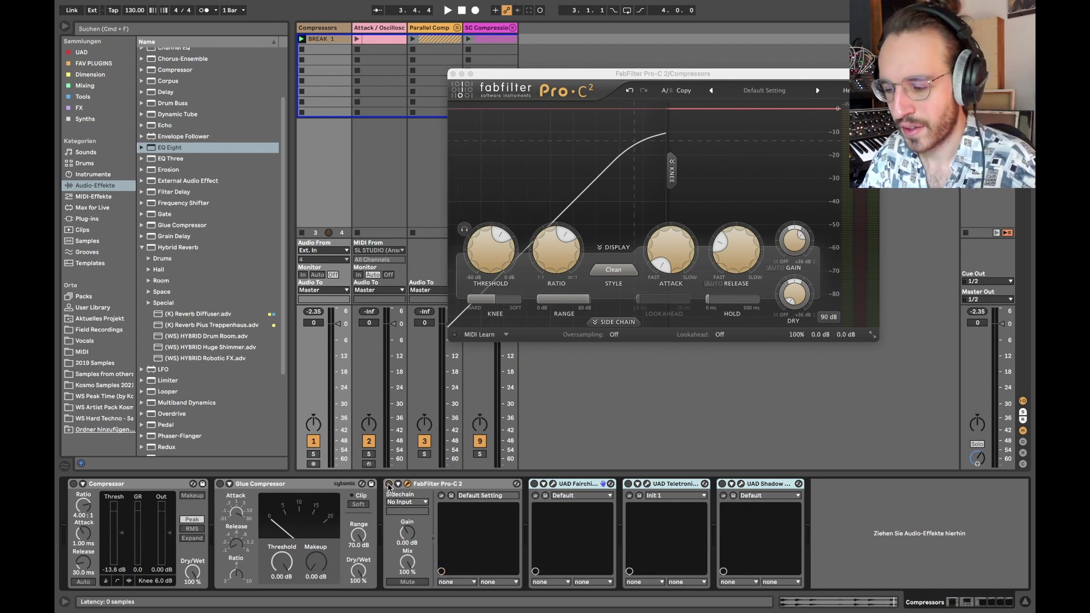
pyautogui.click(388, 484)
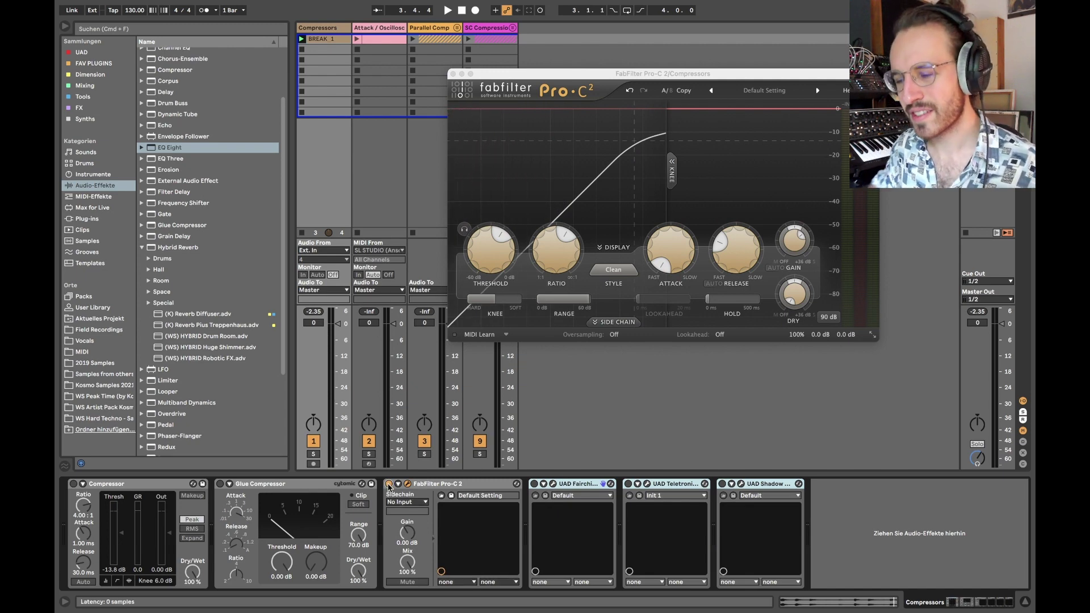
# Compare the playing break with Pro-C 2 bypassed and active at the fastest attack, ending with the plugin active
pyautogui.moveTo(667, 265)
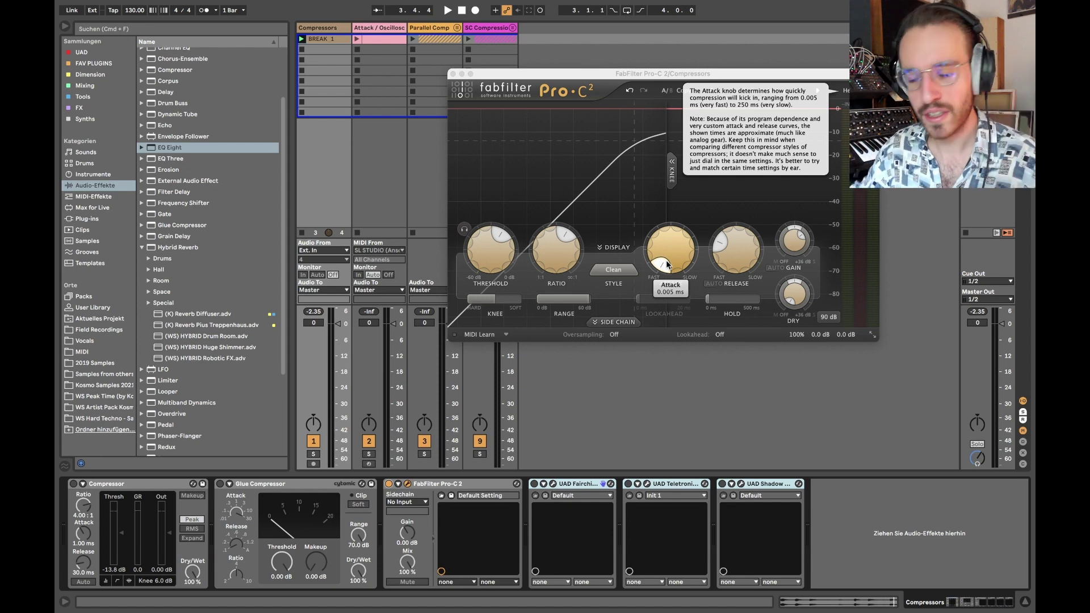
pyautogui.click(675, 286)
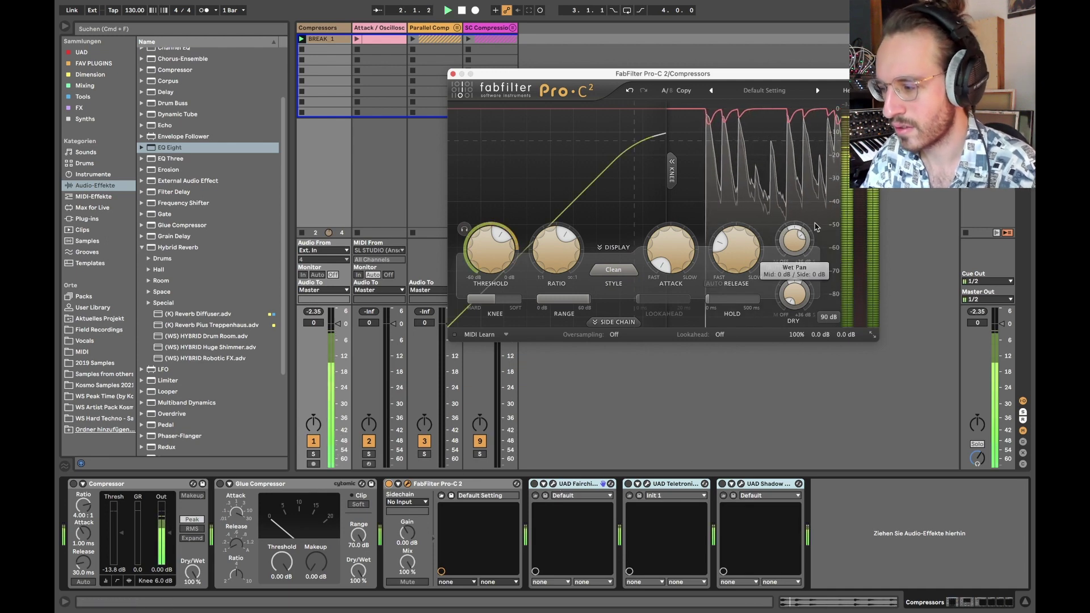
pyautogui.click(389, 483)
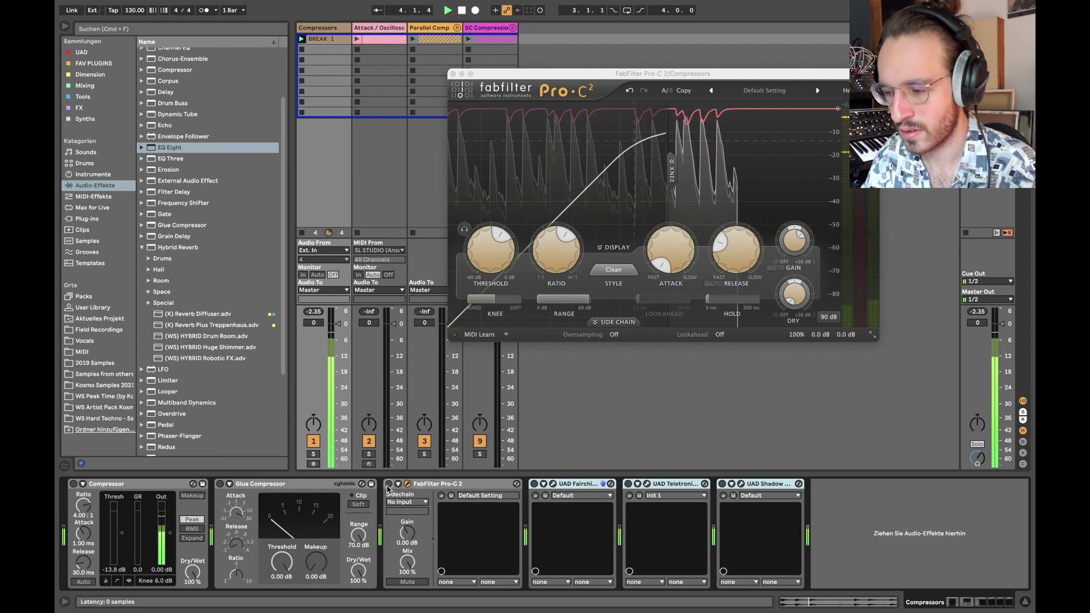
pyautogui.click(388, 483)
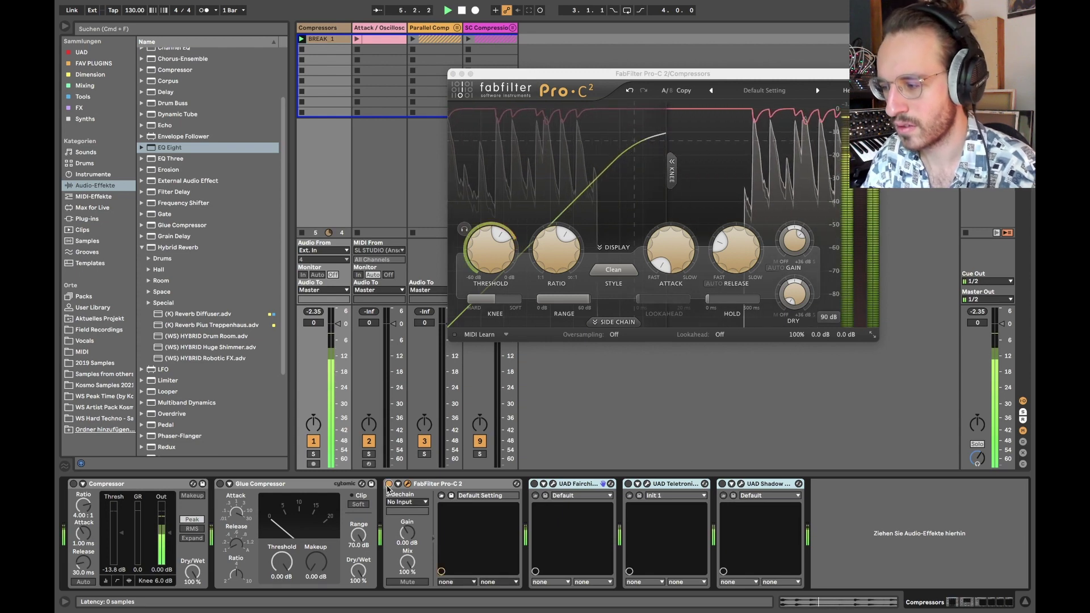
pyautogui.click(388, 484)
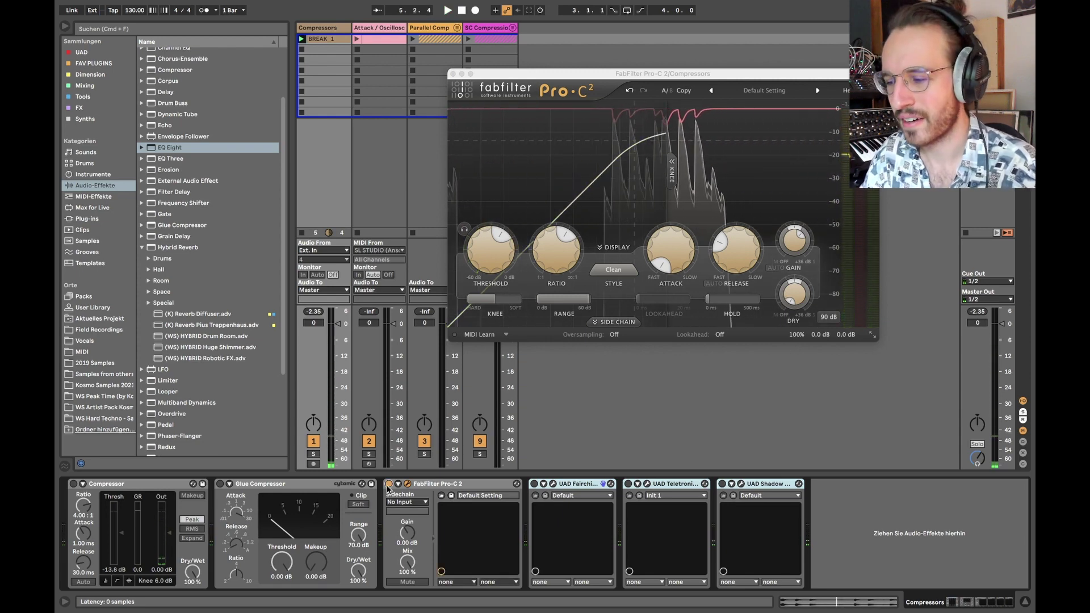
pyautogui.click(389, 484)
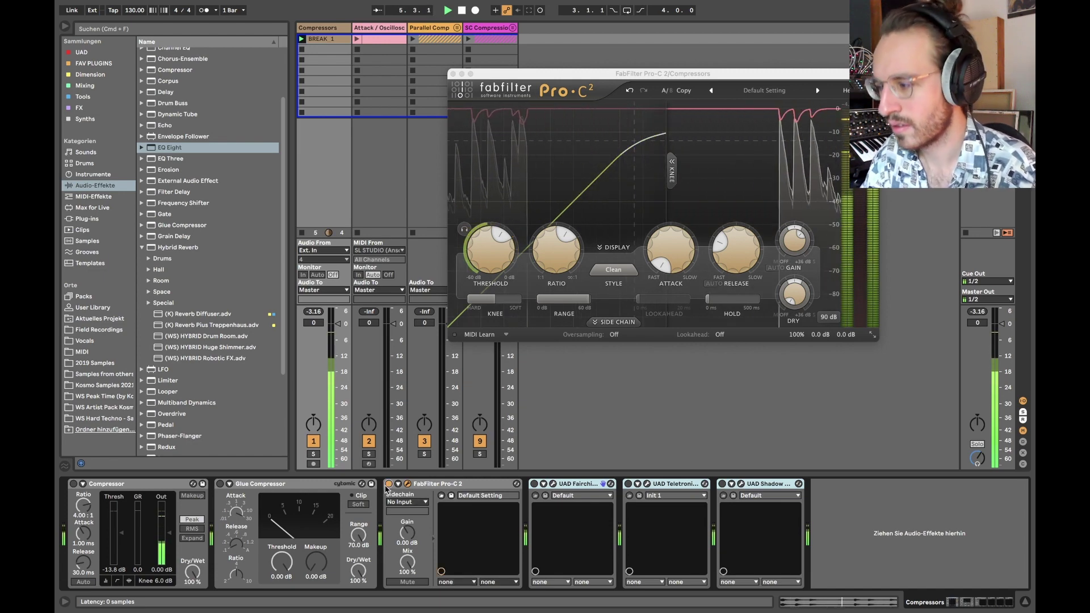
pyautogui.press('space')
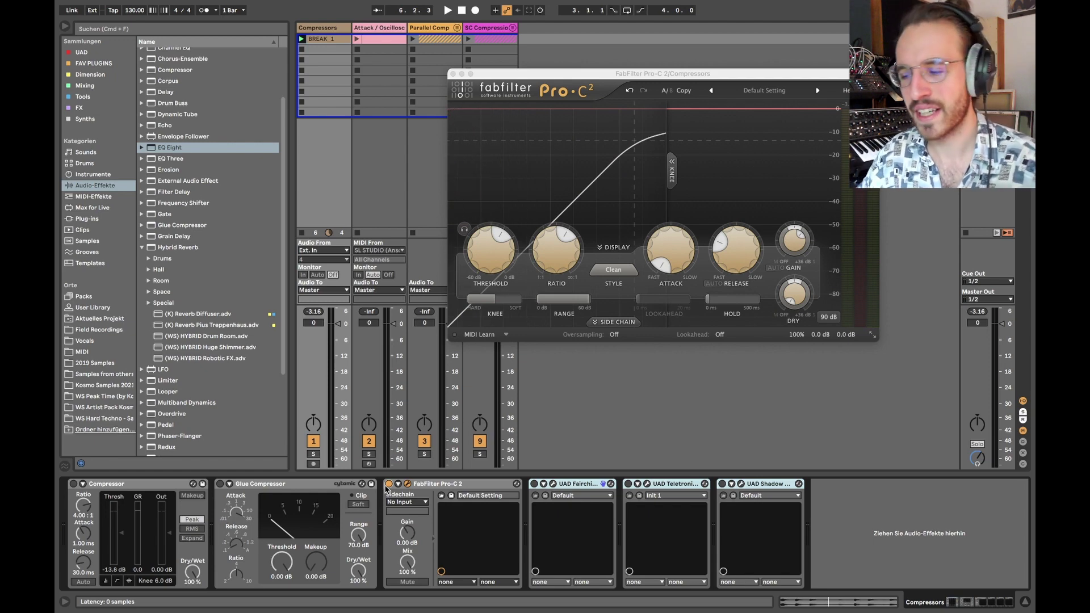
# Lengthen the Pro-C 2 attack to 70.47 ms, audition the break and fine-tune the wet gain
pyautogui.click(670, 257)
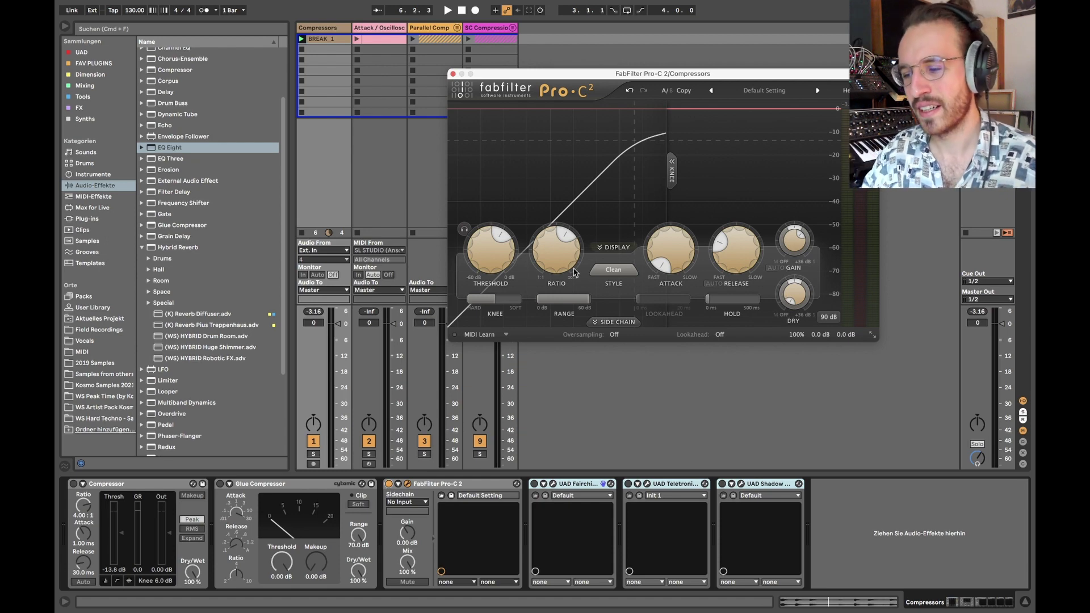
pyautogui.moveTo(675, 260); pyautogui.dragTo(667, 132)
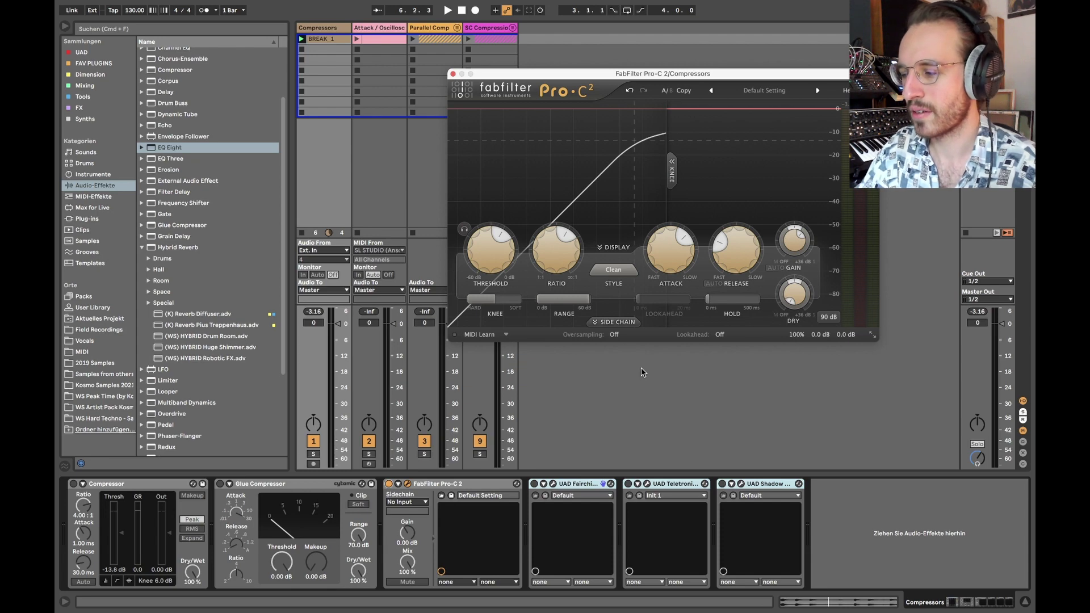
pyautogui.press('space')
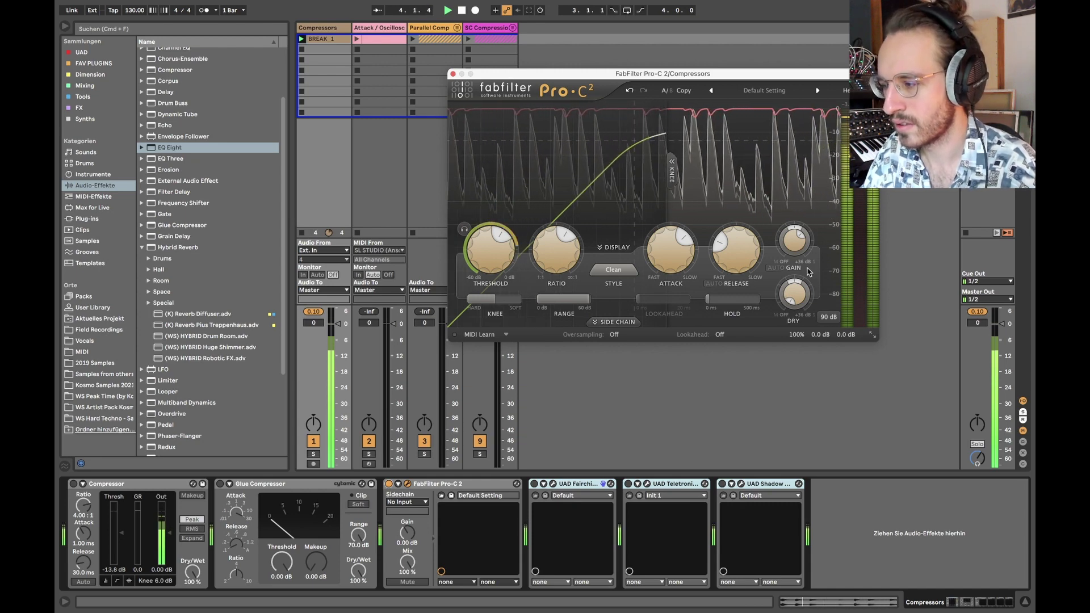
pyautogui.press('space')
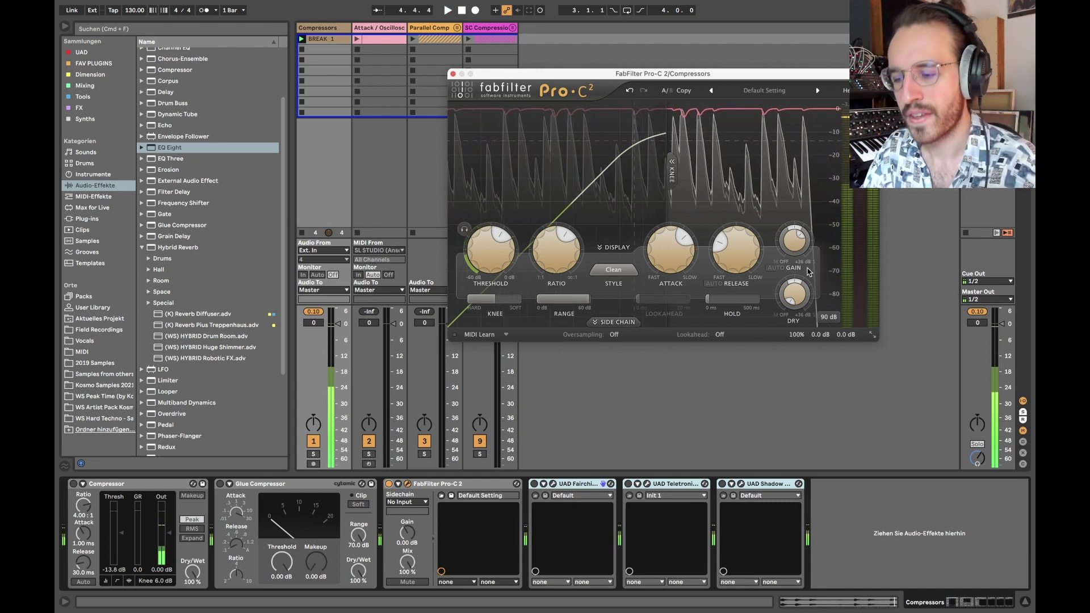
pyautogui.moveTo(791, 254)
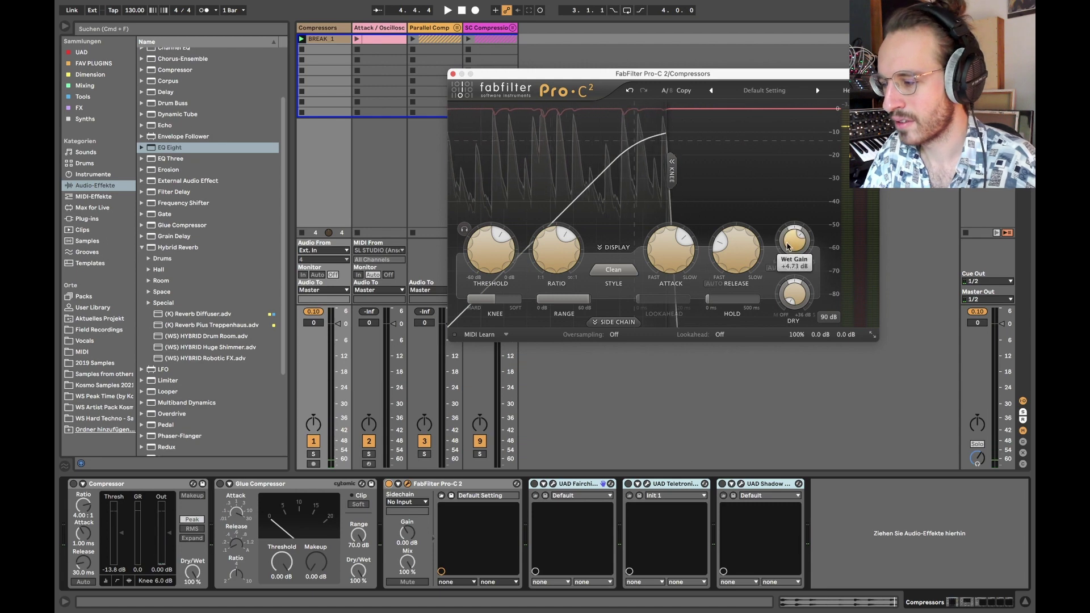
pyautogui.moveTo(790, 254); pyautogui.dragTo(790, 261)
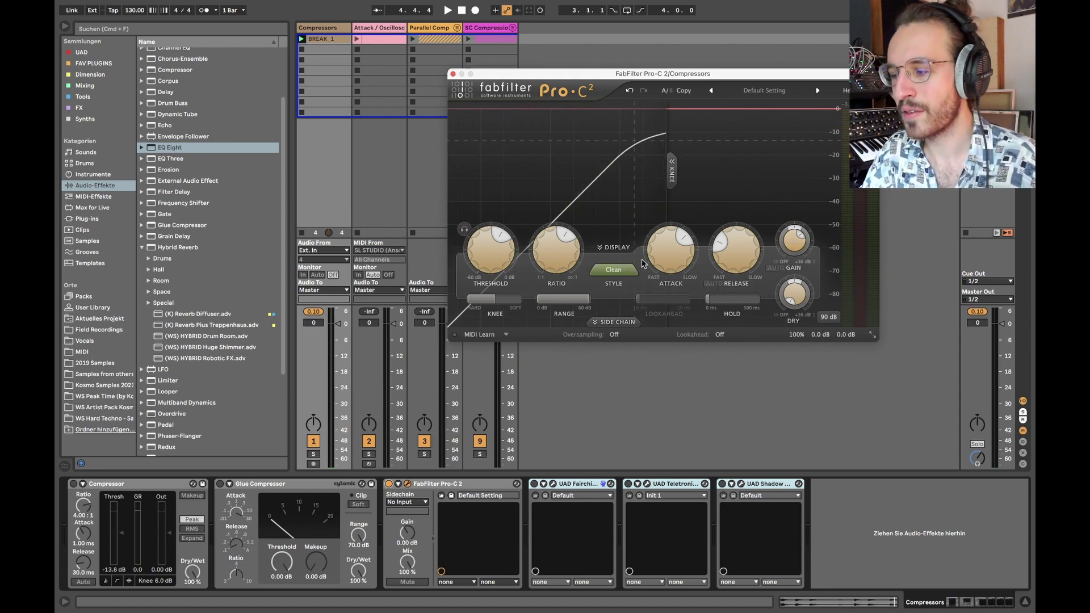
# Shorten the Pro-C 2 attack to 0.46 ms
pyautogui.moveTo(670, 250)
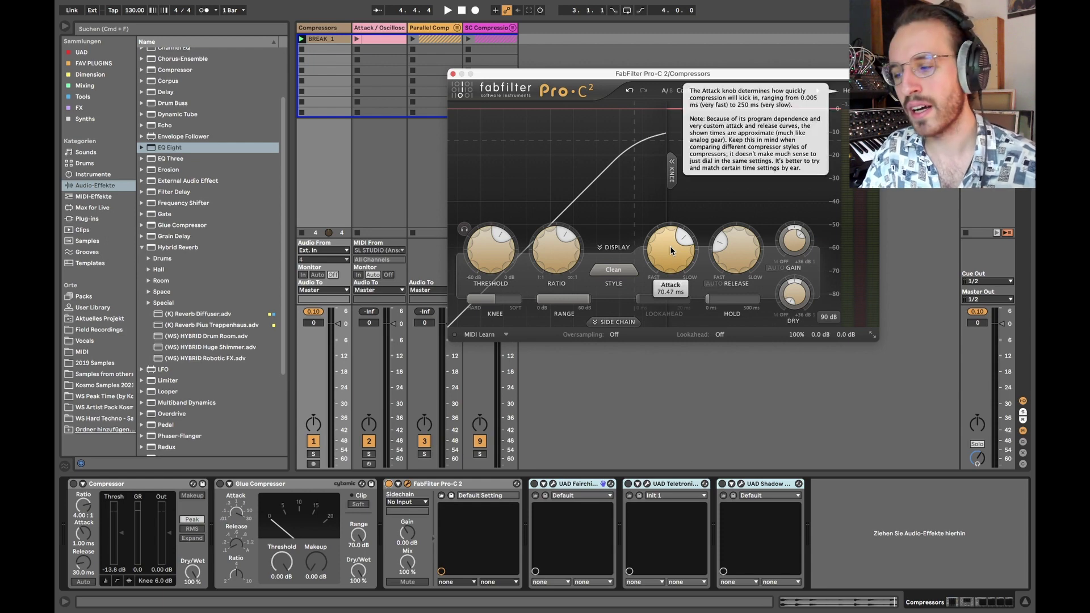
pyautogui.moveTo(660, 258); pyautogui.dragTo(661, 258)
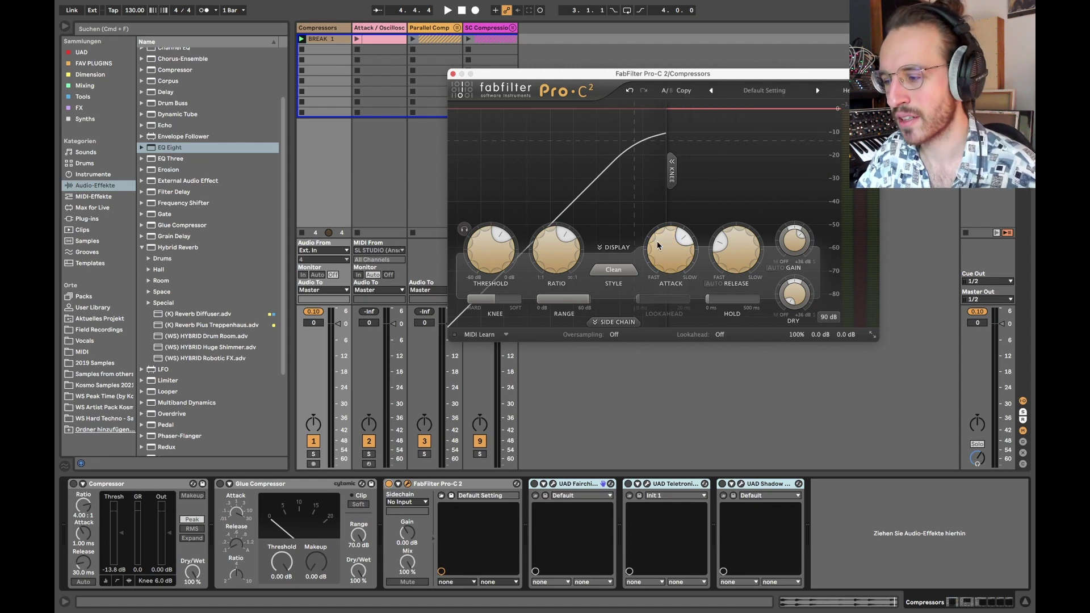
pyautogui.scroll(3, 650, 247)
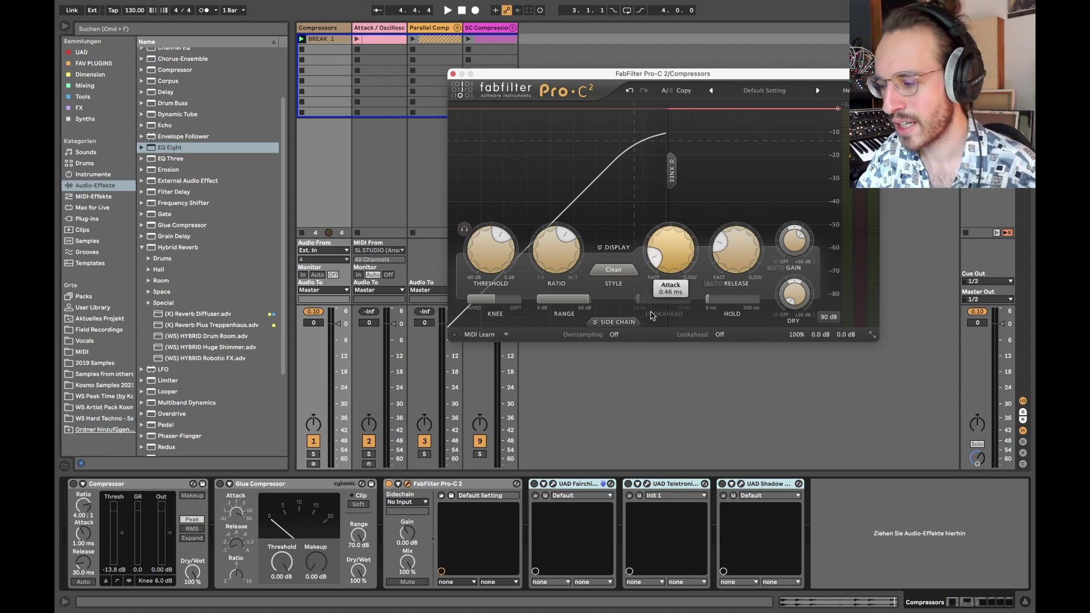
# Audition the break with the Pro-C 2 attack at 74.62 ms and about 167 ms, and return it to its fastest setting
pyautogui.moveTo(651, 247)
pyautogui.mouseDown()
pyautogui.moveTo(647, 401)
pyautogui.moveTo(670, 136)
pyautogui.moveTo(662, 229)
pyautogui.mouseUp()
pyautogui.press('space')
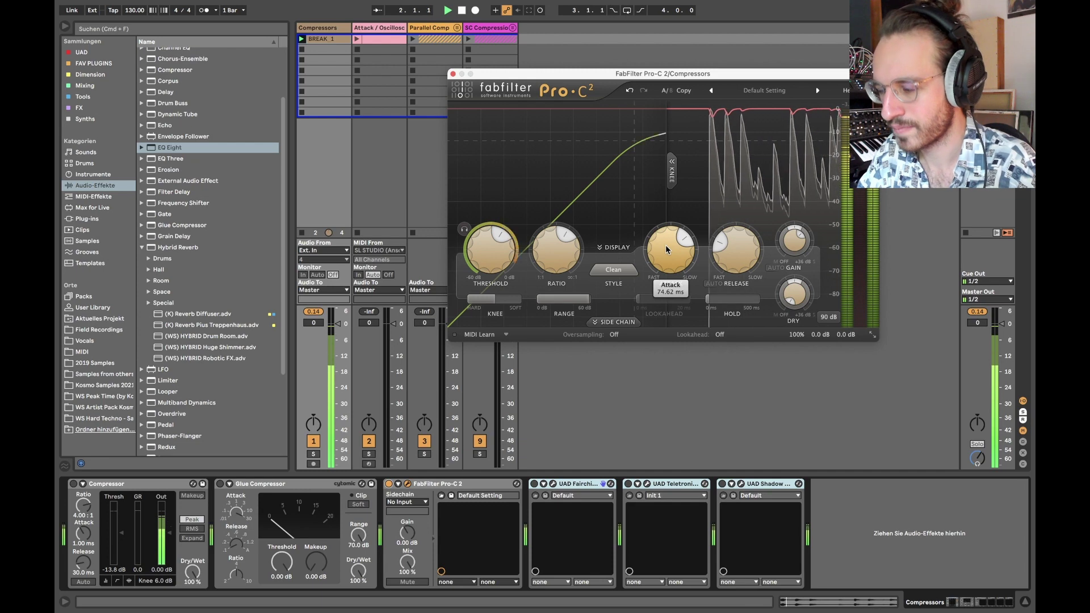
pyautogui.moveTo(665, 248); pyautogui.dragTo(668, 209)
pyautogui.moveTo(662, 266)
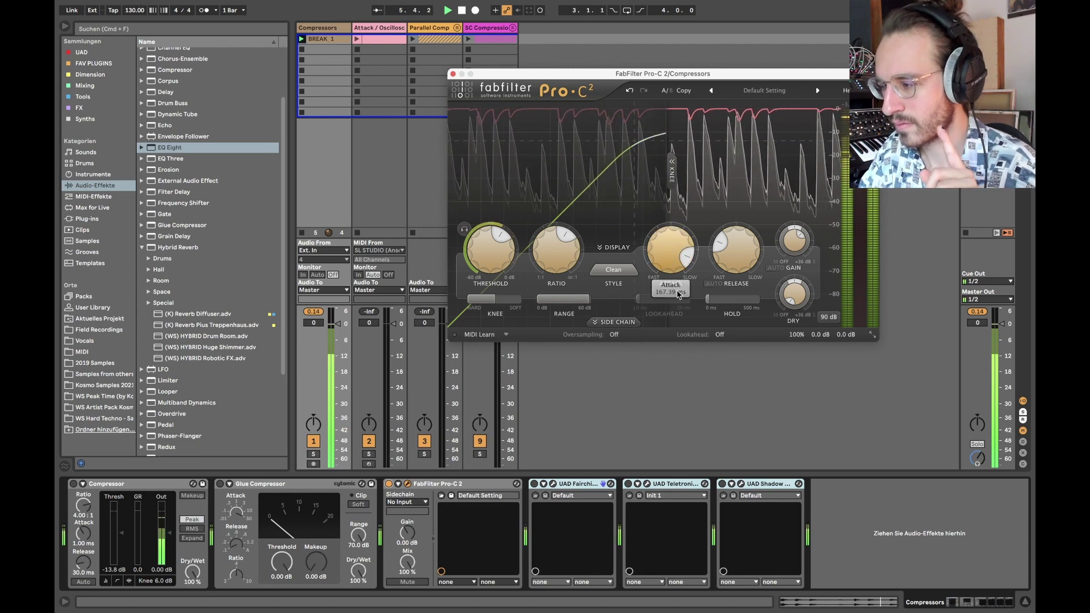
pyautogui.doubleClick(663, 253)
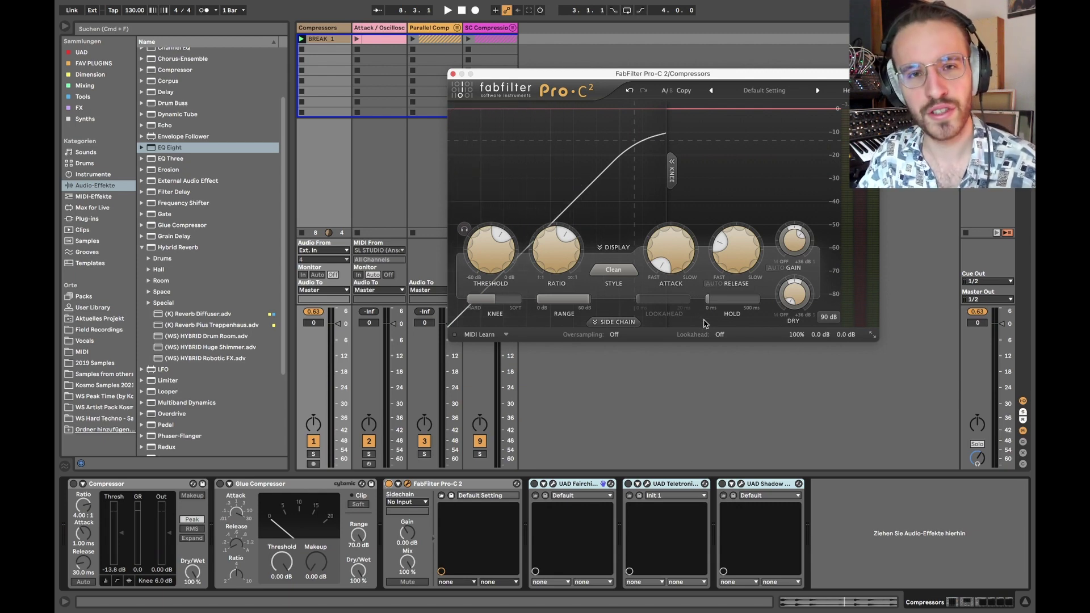
# Lengthen the Pro-C 2 attack to 77.59 ms
pyautogui.moveTo(671, 261)
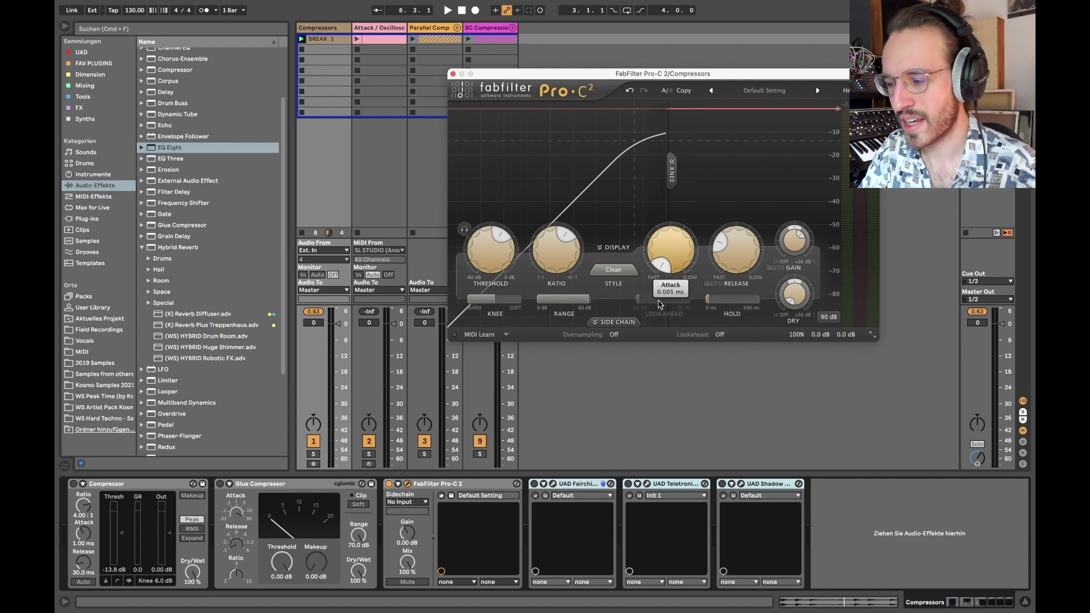
pyautogui.moveTo(661, 265); pyautogui.dragTo(667, 170)
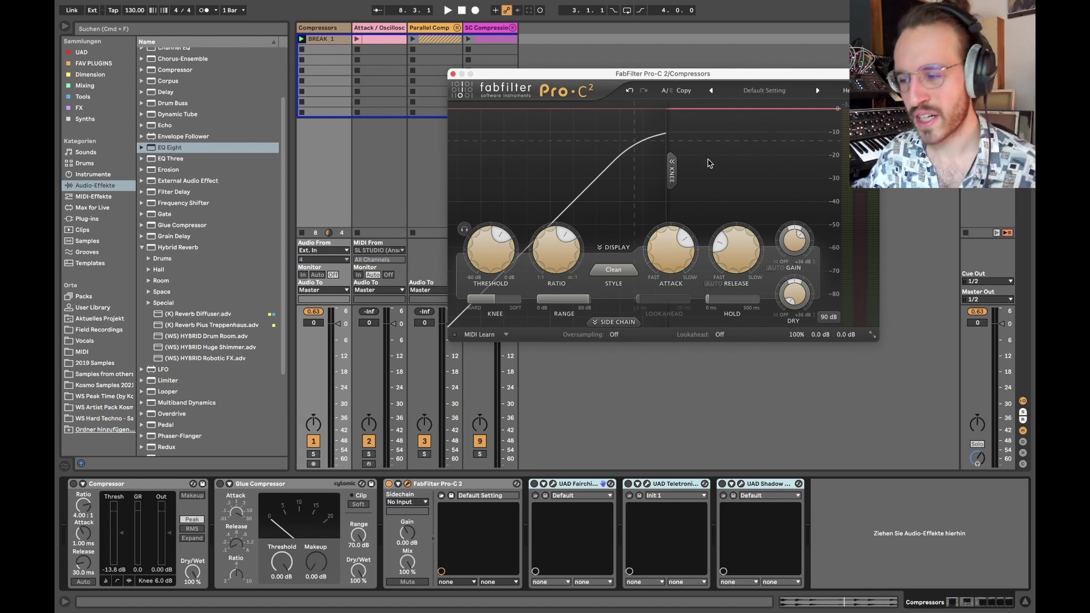
pyautogui.moveTo(669, 253)
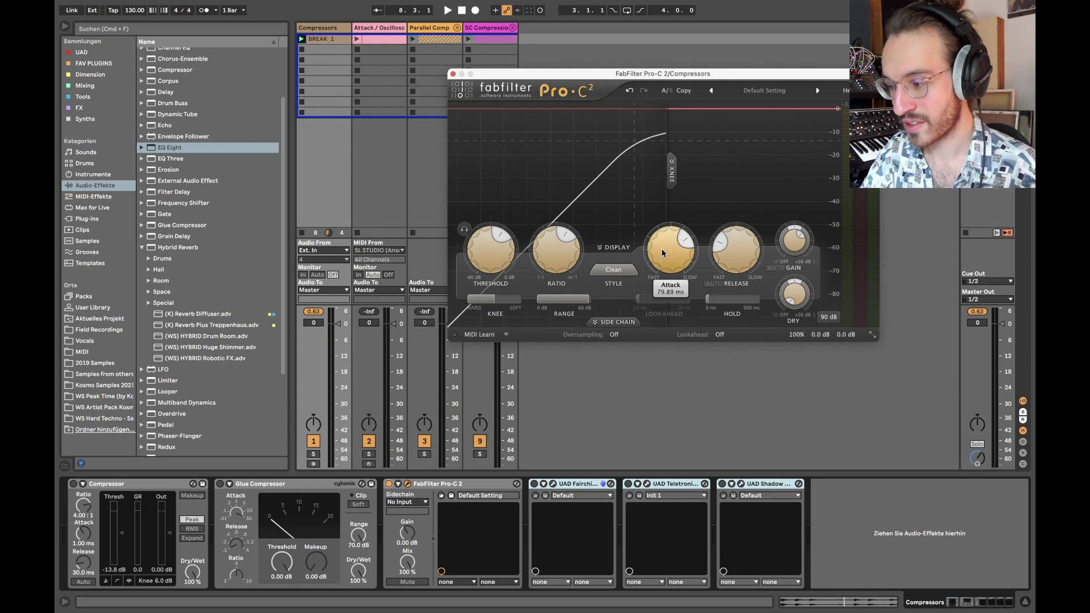
pyautogui.scroll(2, 662, 248)
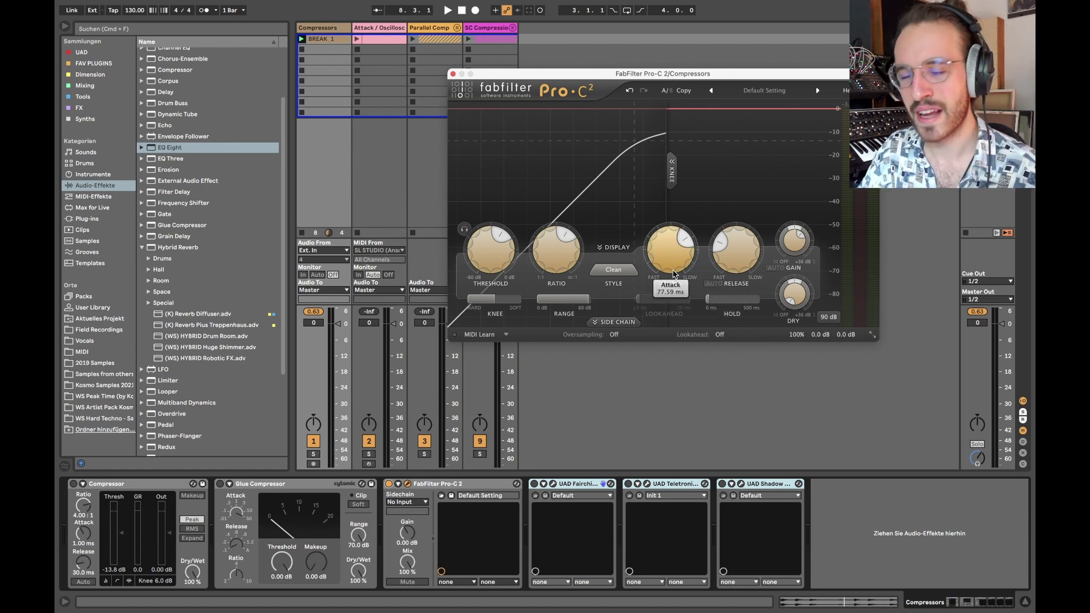
pyautogui.moveTo(673, 274)
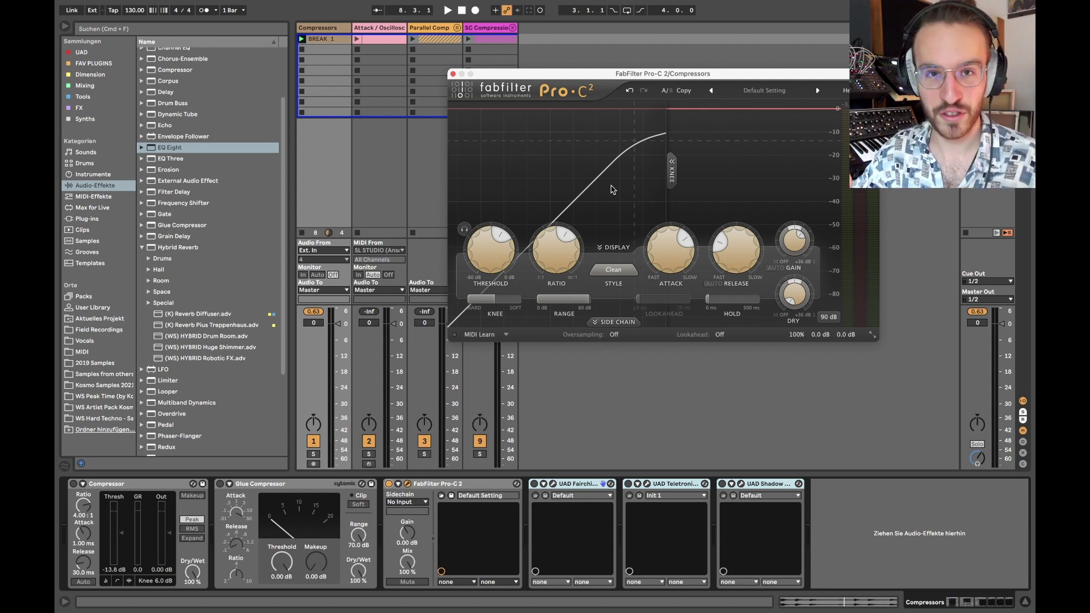
# Bring the Pro-C 2 attack back to 0.005 ms, try 15.88 ms and return it to the 0.005 ms minimum
pyautogui.moveTo(673, 250); pyautogui.dragTo(699, 273)
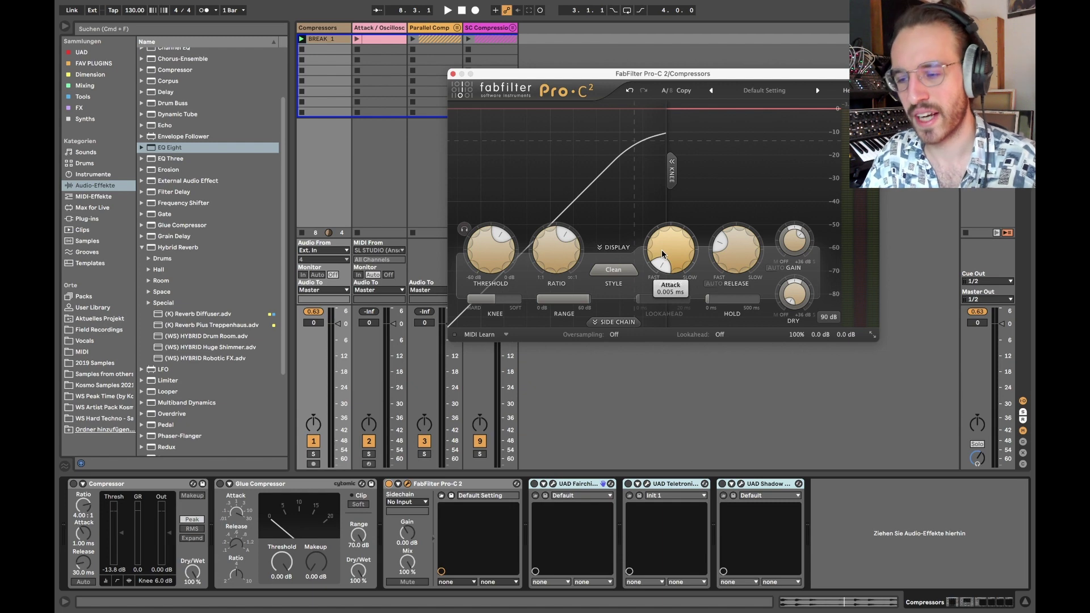
pyautogui.moveTo(663, 255)
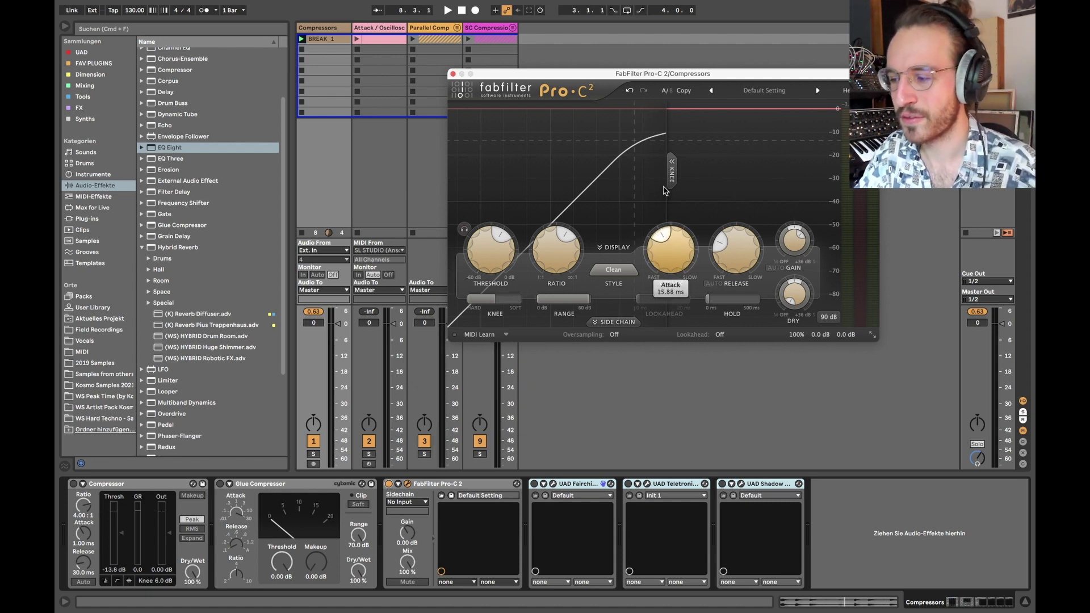
pyautogui.moveTo(661, 237); pyautogui.dragTo(666, 213)
pyautogui.doubleClick(666, 257)
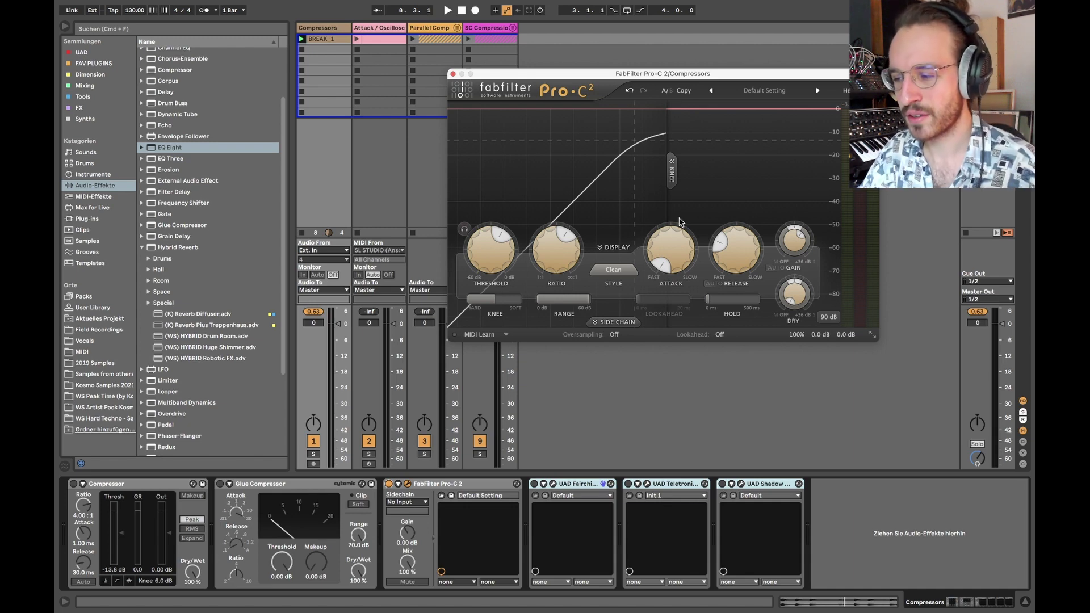
pyautogui.moveTo(668, 257)
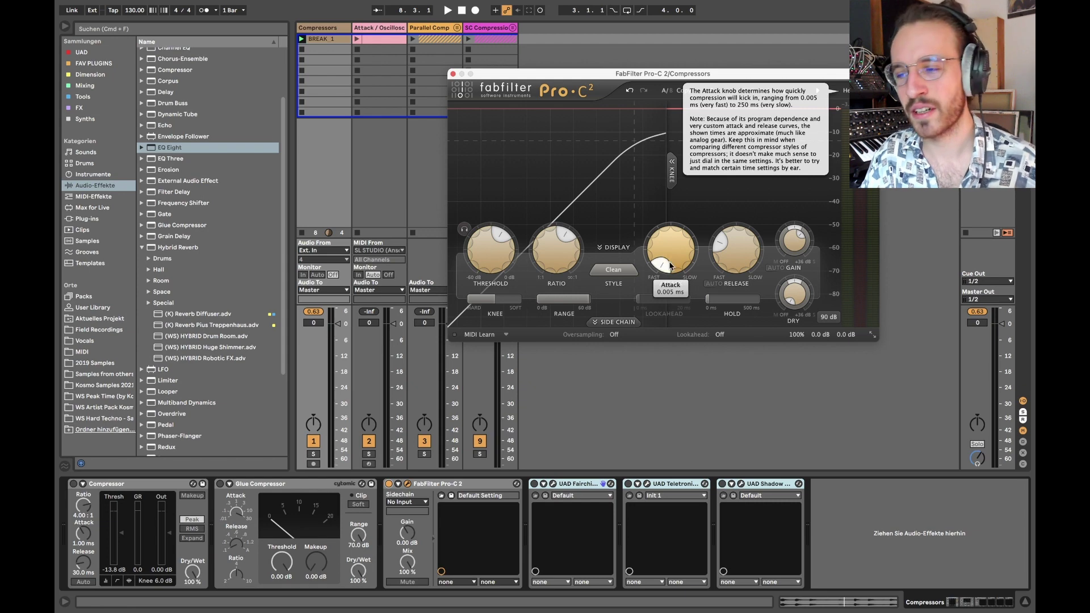
# Examine the BREAK_1 clip's waveform and return to the Compressors track's device chain
pyautogui.click(321, 41)
pyautogui.doubleClick(321, 41)
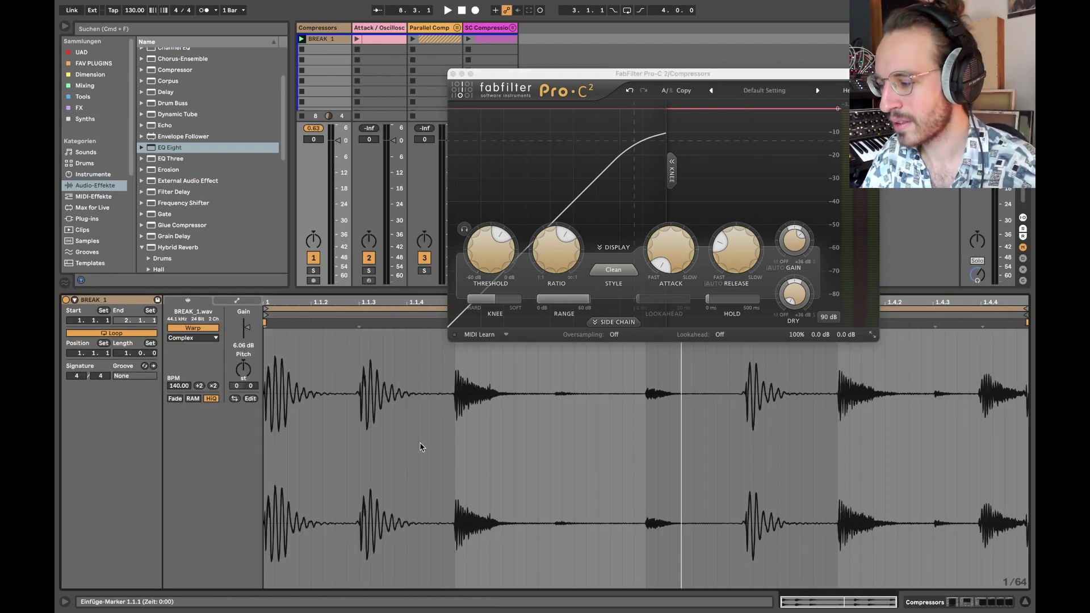
pyautogui.hotkey('shift', 'Tab')
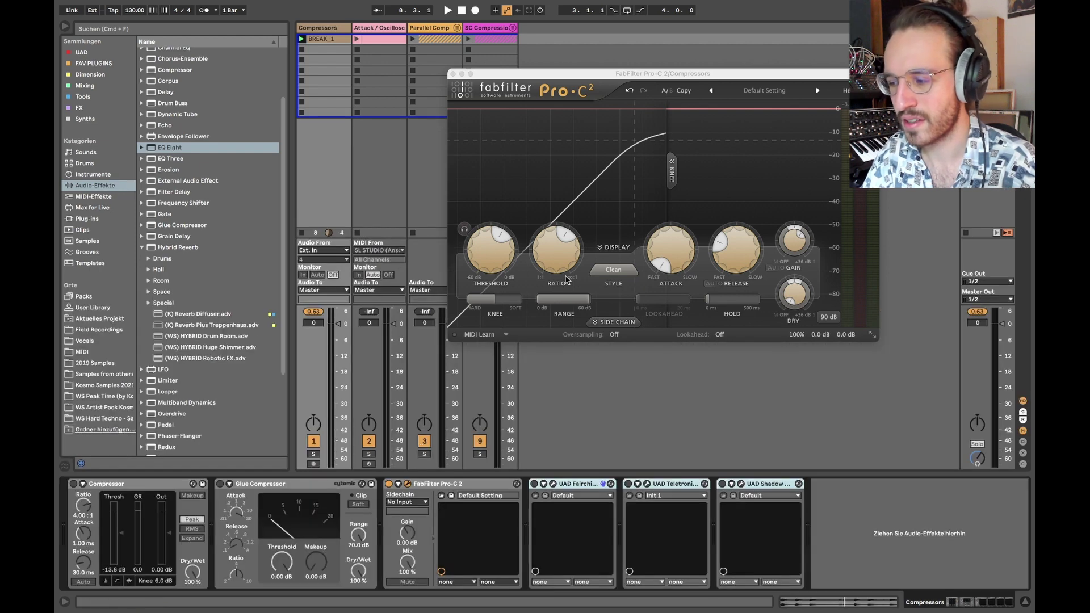
# Lengthen the Pro-C 2 attack again and shorten the release slightly
pyautogui.moveTo(669, 257); pyautogui.dragTo(666, 243)
pyautogui.moveTo(665, 204); pyautogui.dragTo(667, 229)
pyautogui.moveTo(755, 232); pyautogui.dragTo(754, 245)
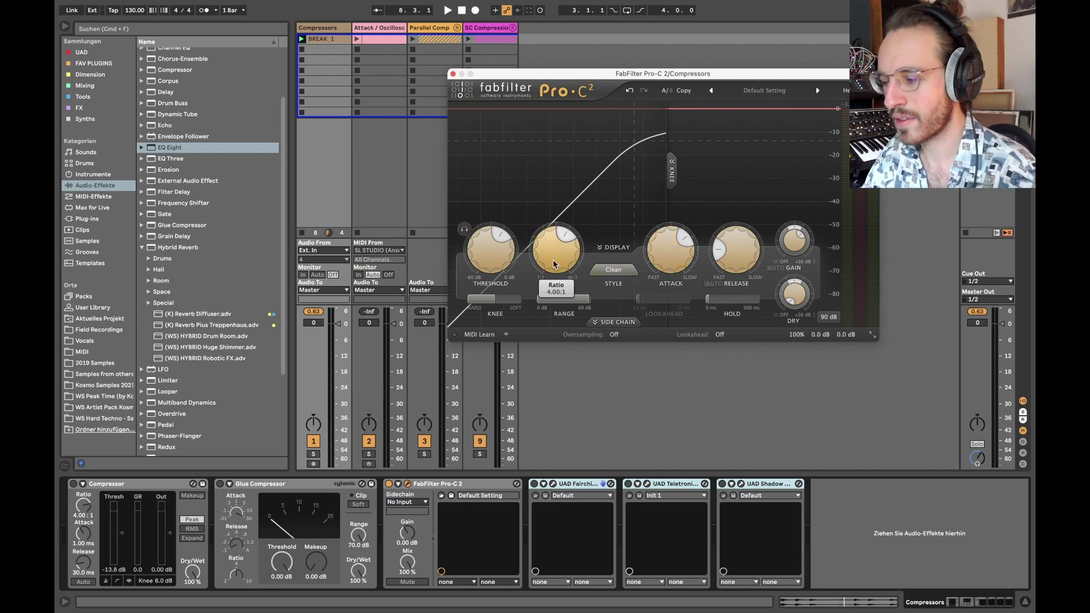
# Lower the Pro-C 2 ratio to about 2.91:1 and compare the playing break with the plugin bypassed and active
pyautogui.moveTo(553, 268); pyautogui.dragTo(556, 331)
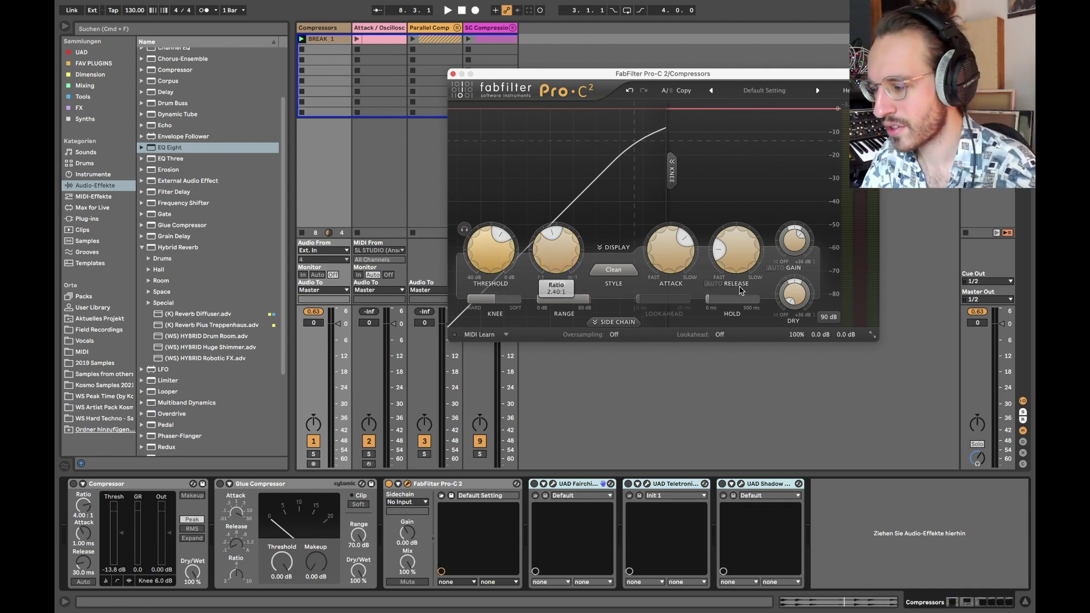
pyautogui.press('space')
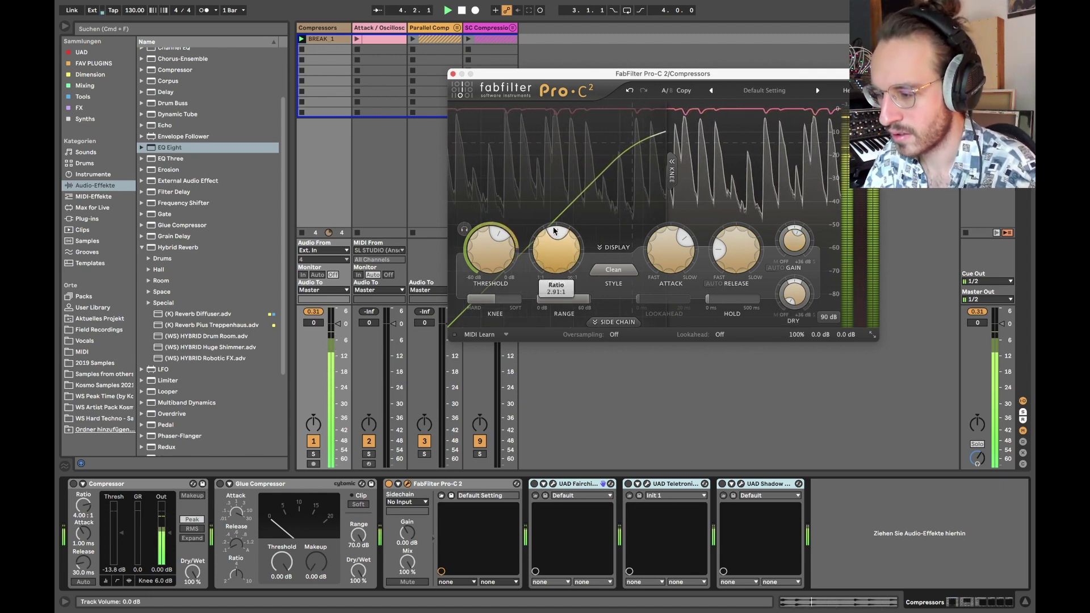
pyautogui.click(389, 483)
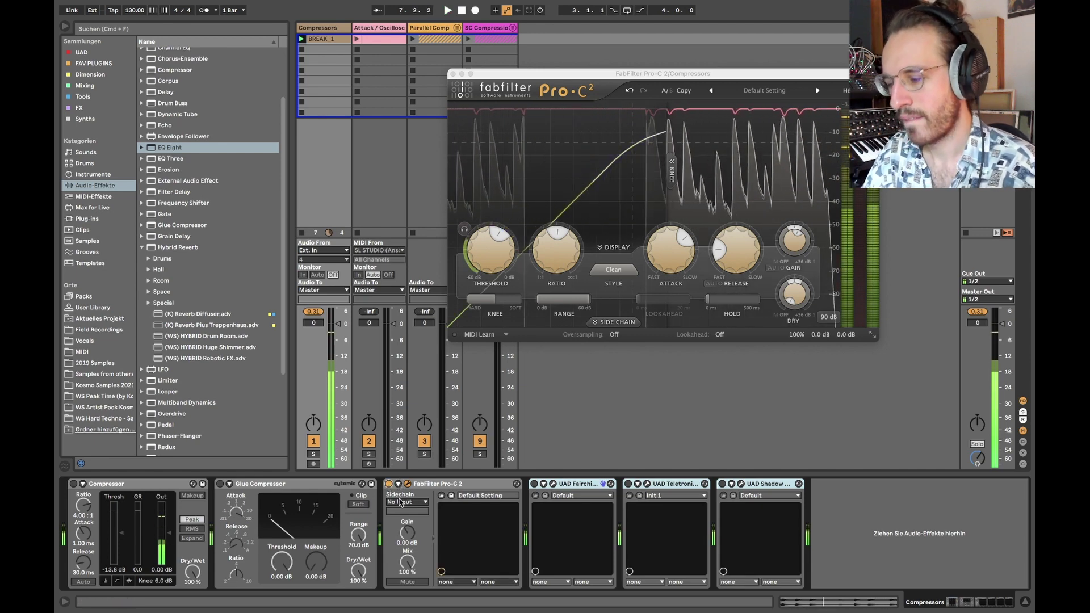
pyautogui.press('space')
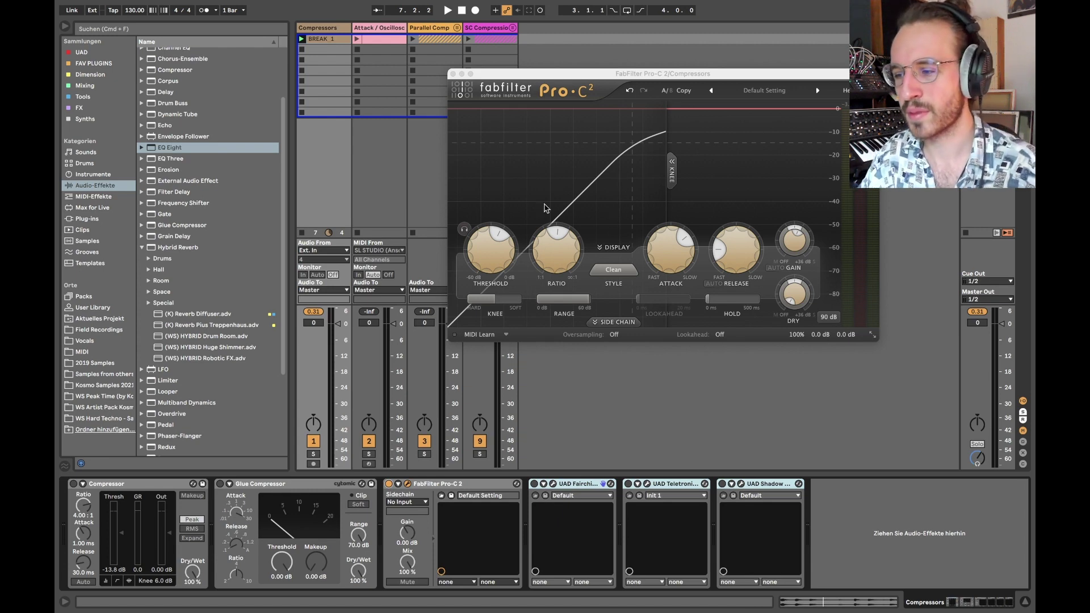
# Reposition the Pro-C 2 window so that its whole interface is visible
pyautogui.click(535, 74)
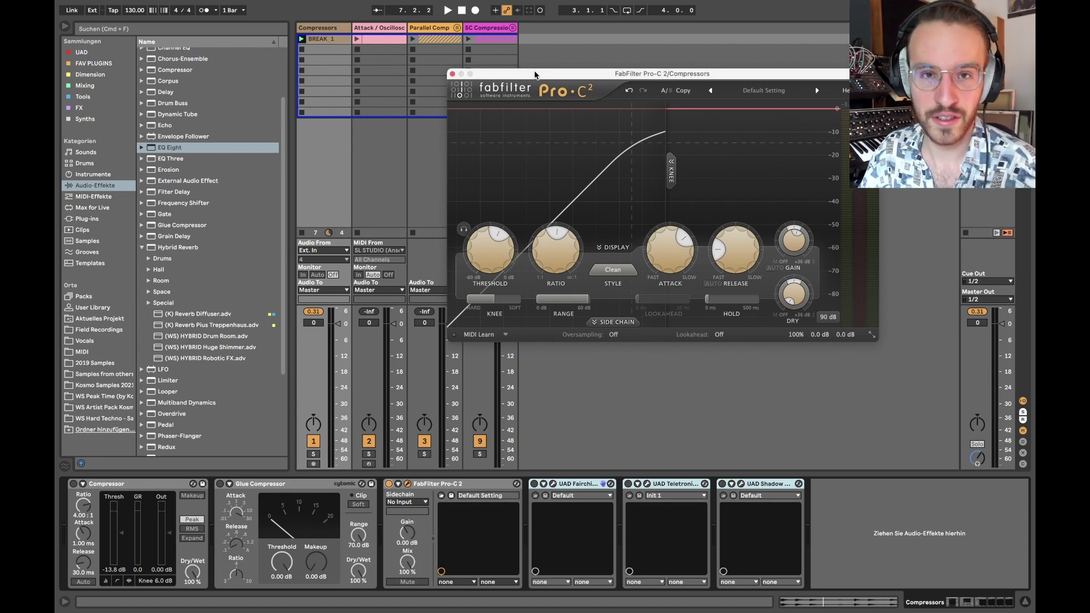
pyautogui.moveTo(534, 74); pyautogui.dragTo(530, 75)
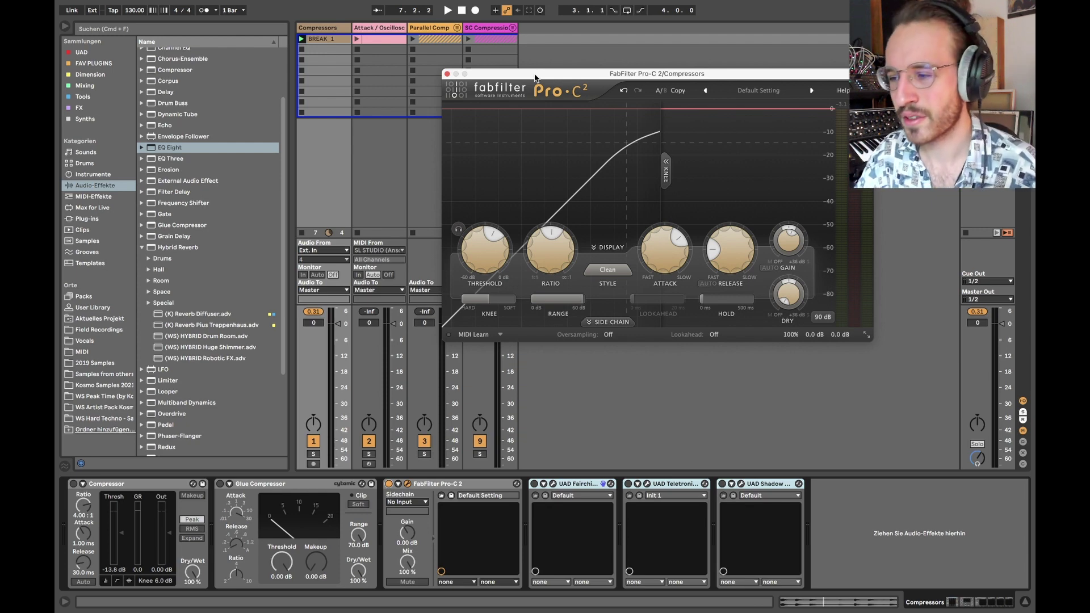
pyautogui.moveTo(527, 78); pyautogui.dragTo(453, 76)
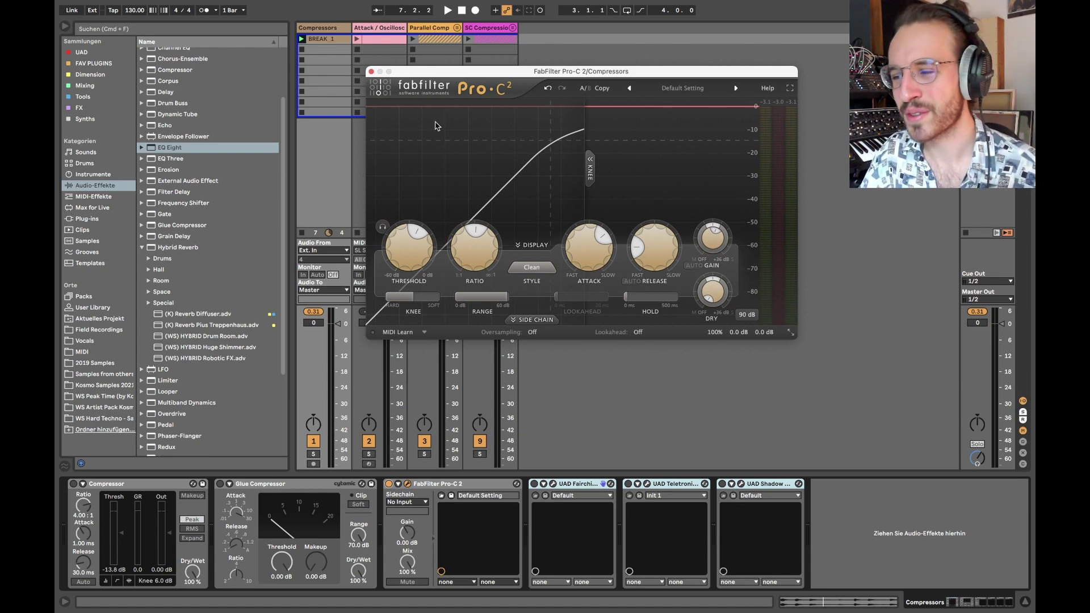
pyautogui.moveTo(469, 255)
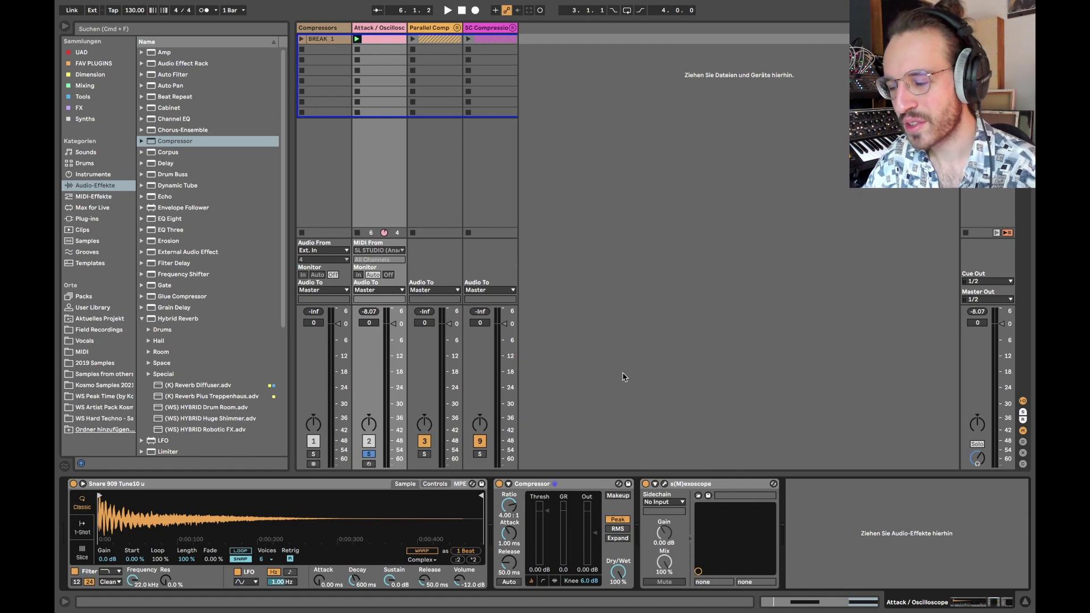
# Open s(M)exoscope on the Attack / Oscilloscope track, play the snare with the Compressor bypassed and freeze its waveform
pyautogui.click(664, 484)
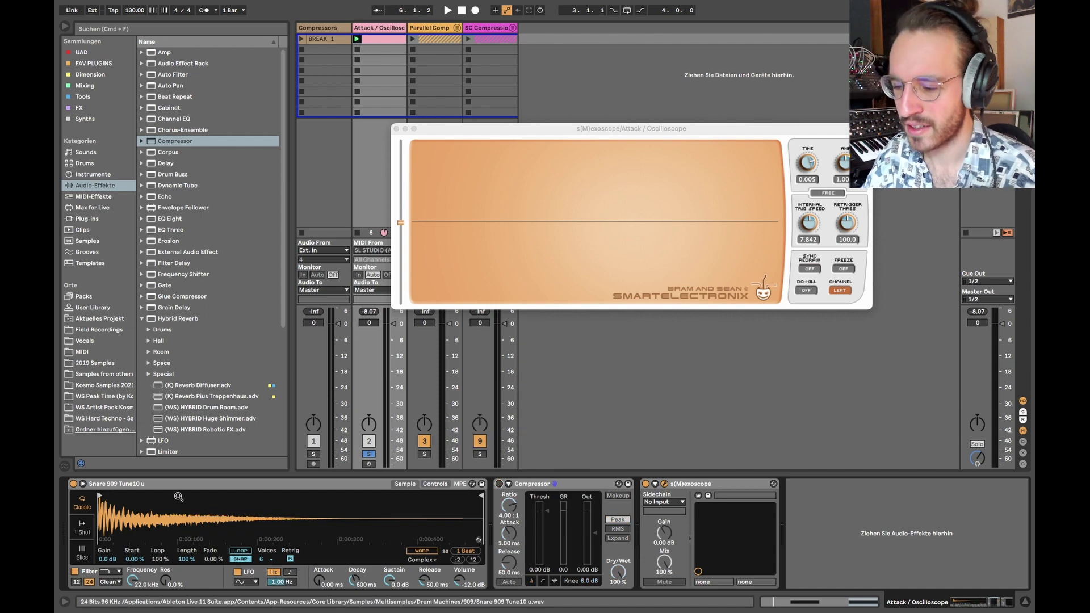
pyautogui.press('space')
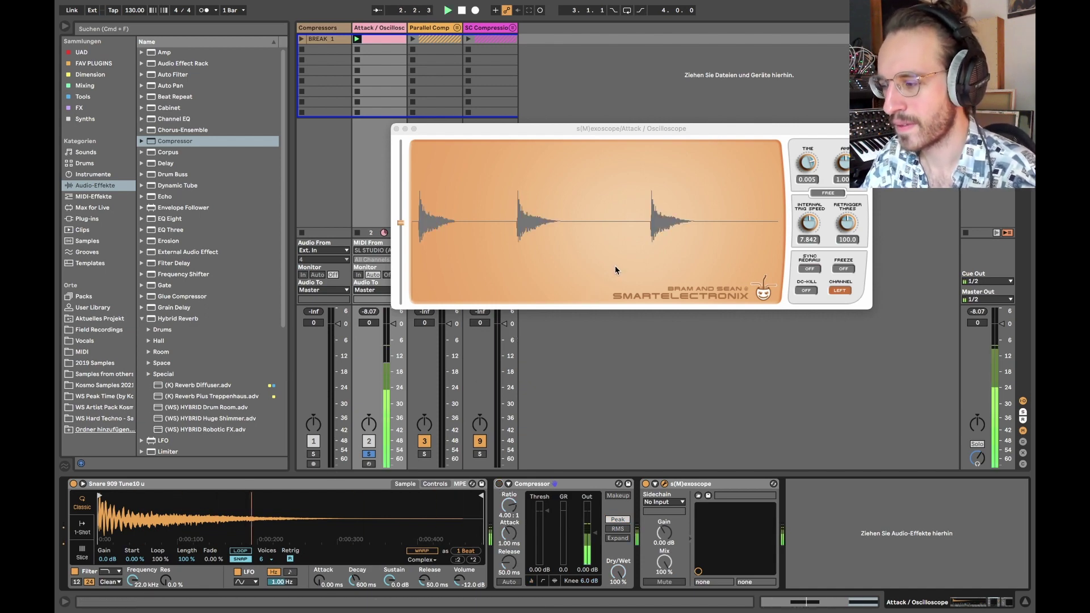
pyautogui.click(843, 269)
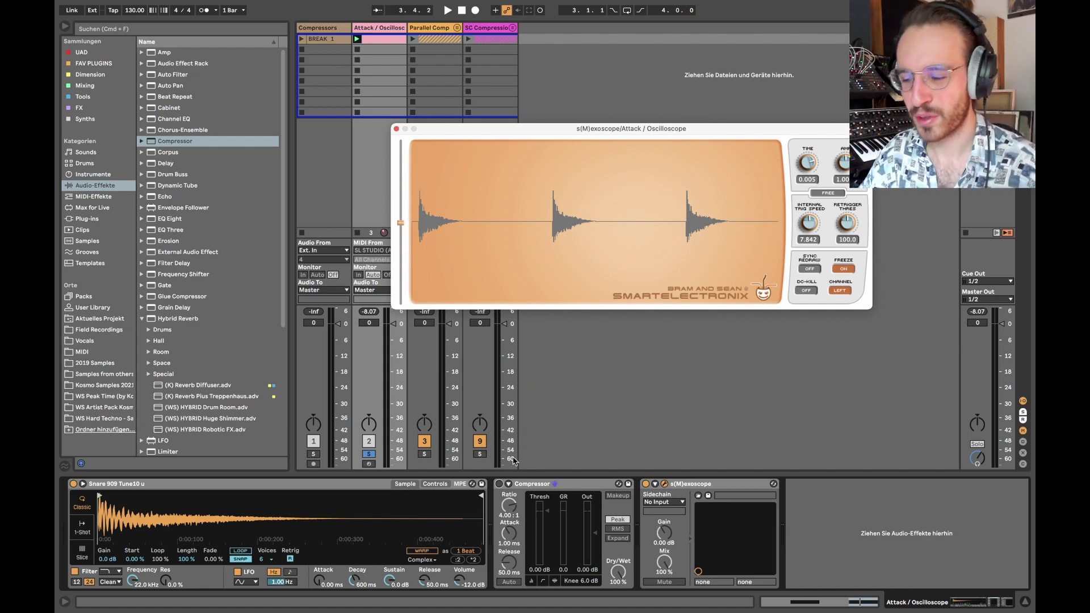
# Activate the snare track's Compressor and set its attack to 0.01 ms and its release to 95.2 ms
pyautogui.click(501, 485)
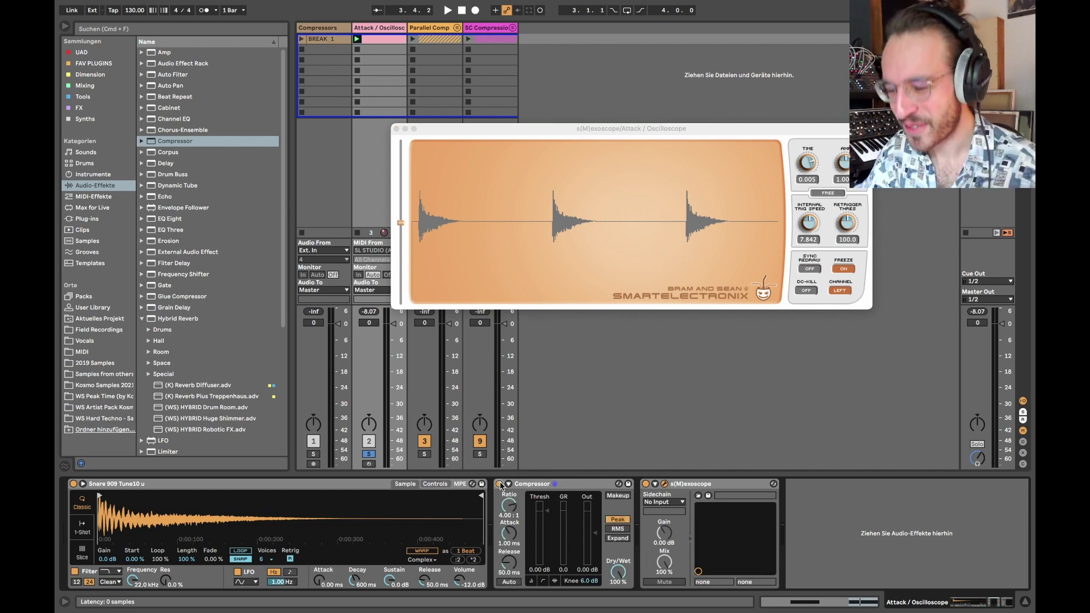
pyautogui.moveTo(509, 532); pyautogui.dragTo(509, 542)
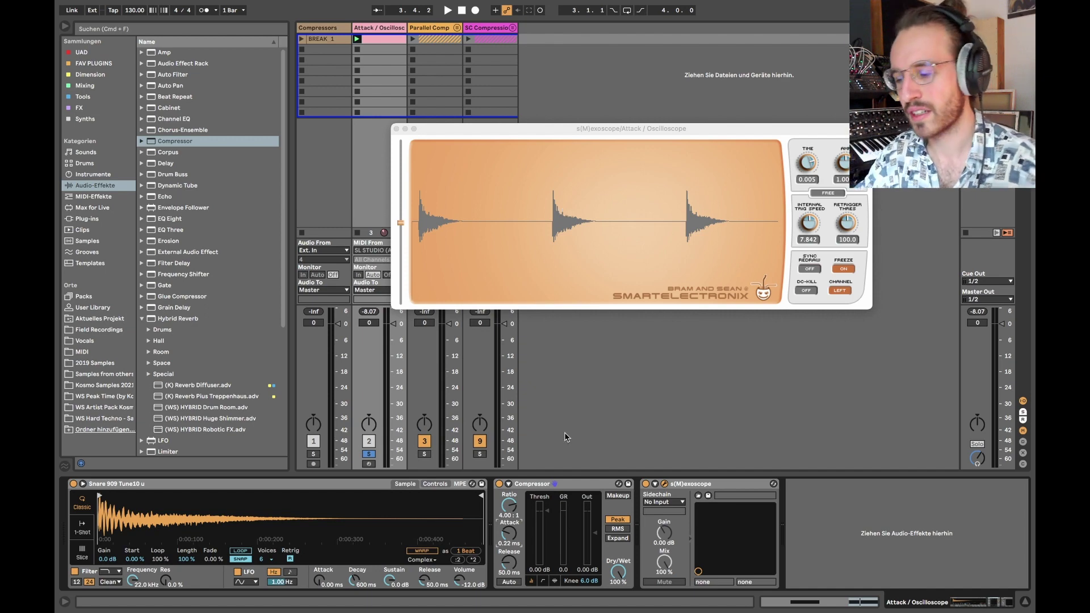
pyautogui.moveTo(518, 543); pyautogui.dragTo(508, 572)
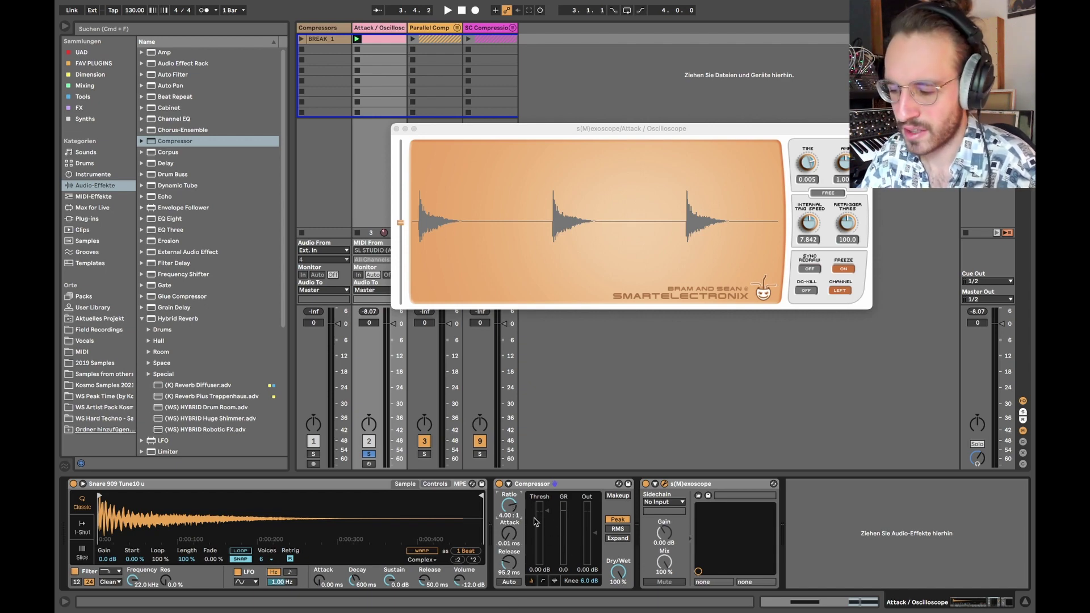
# Unfreeze s(M)exoscope and lower the Compressor's threshold to -23.2 dB while the snare plays
pyautogui.click(841, 269)
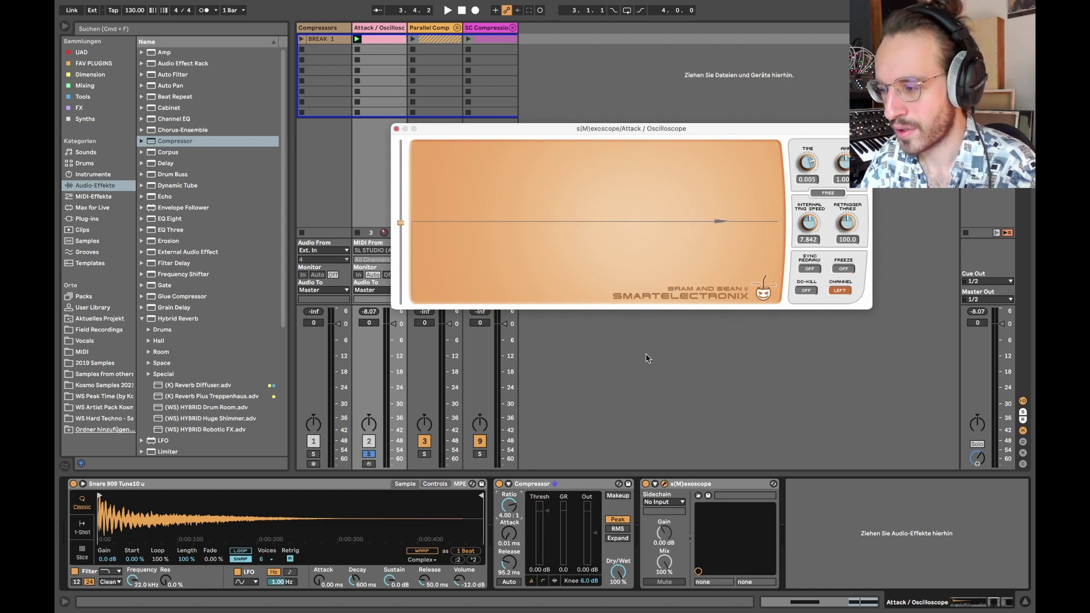
pyautogui.click(546, 514)
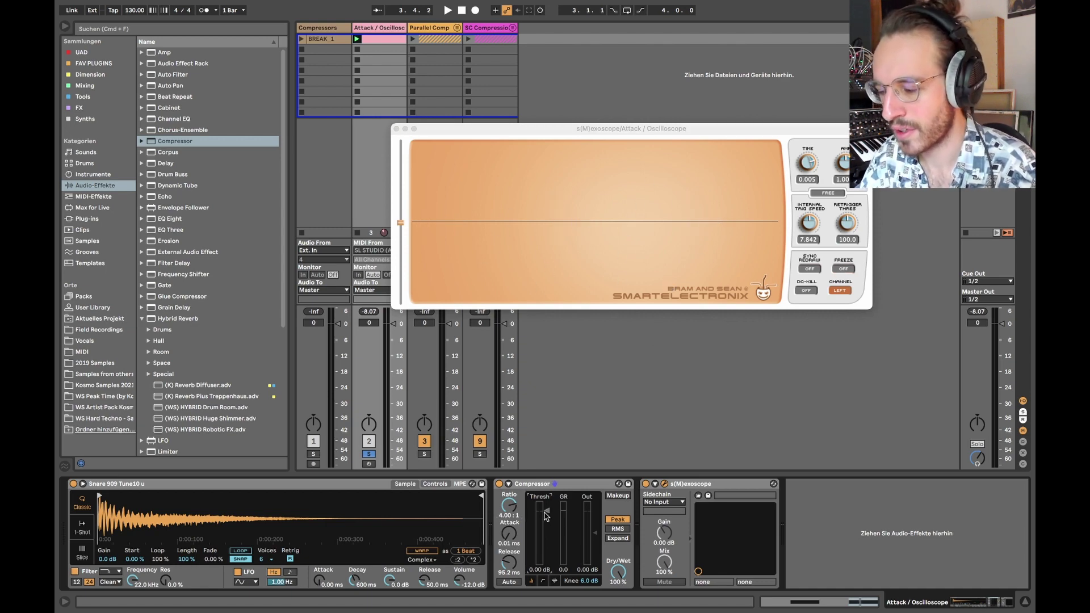
pyautogui.press('space')
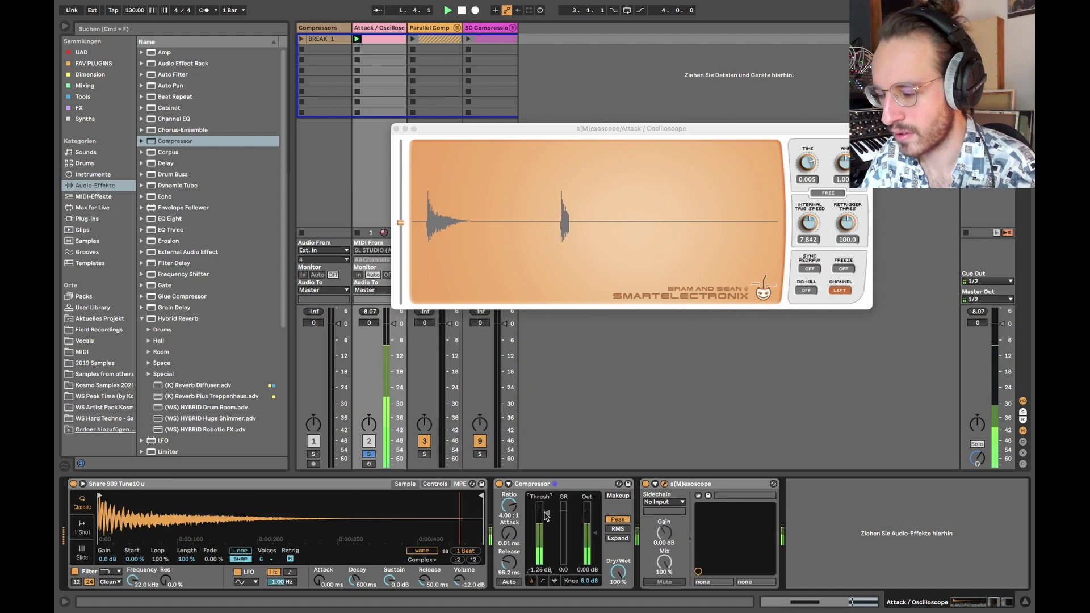
pyautogui.moveTo(546, 514); pyautogui.dragTo(546, 547)
# Replay the compressed snare, freeze its waveform in s(M)exoscope and select the Compressor's output gain
pyautogui.press('space')
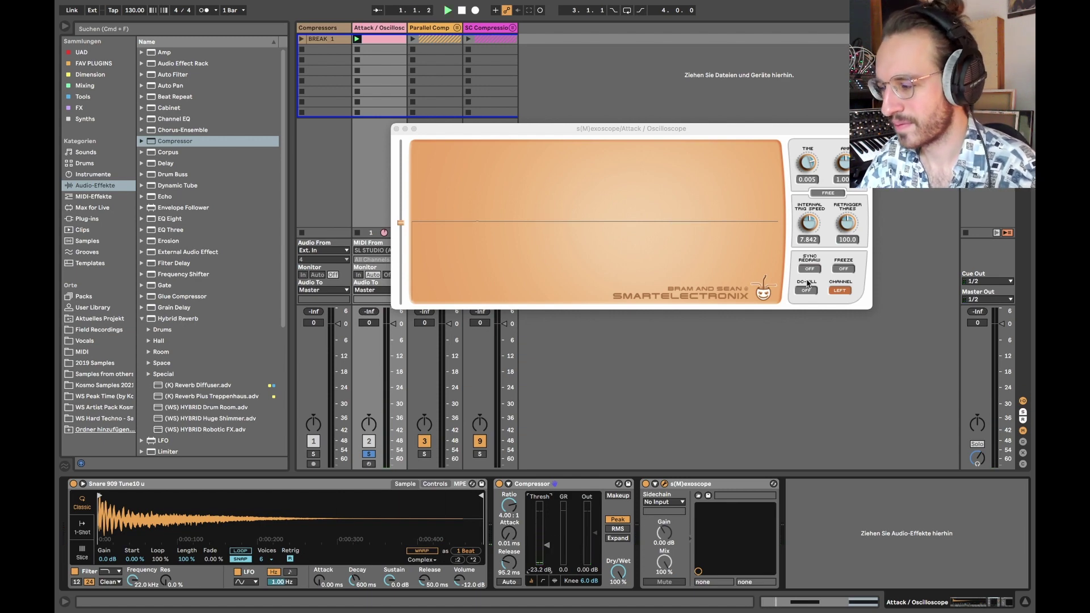
pyautogui.click(843, 269)
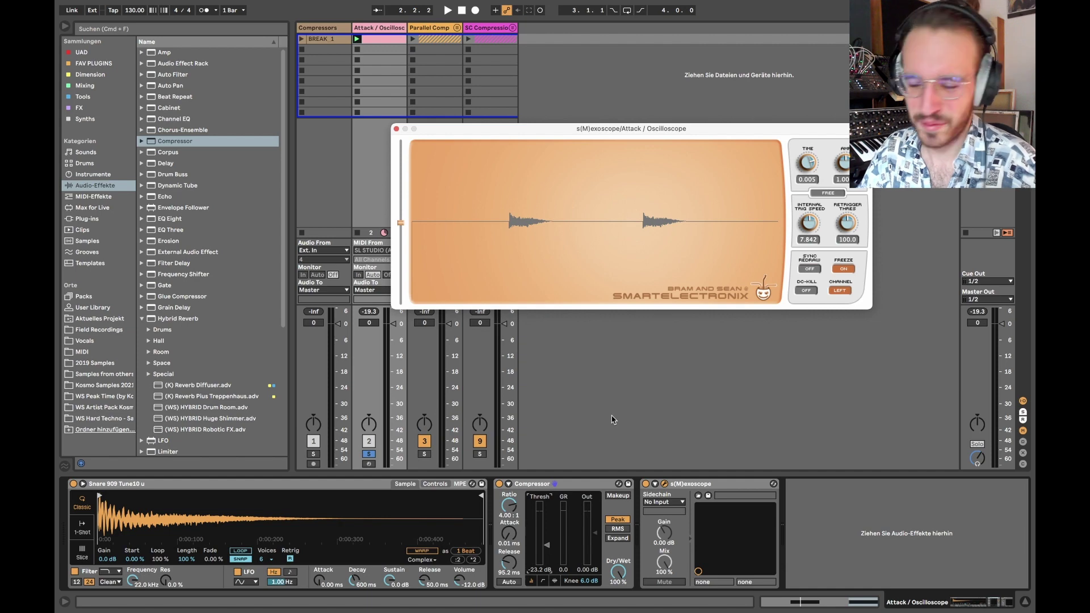
pyautogui.click(592, 538)
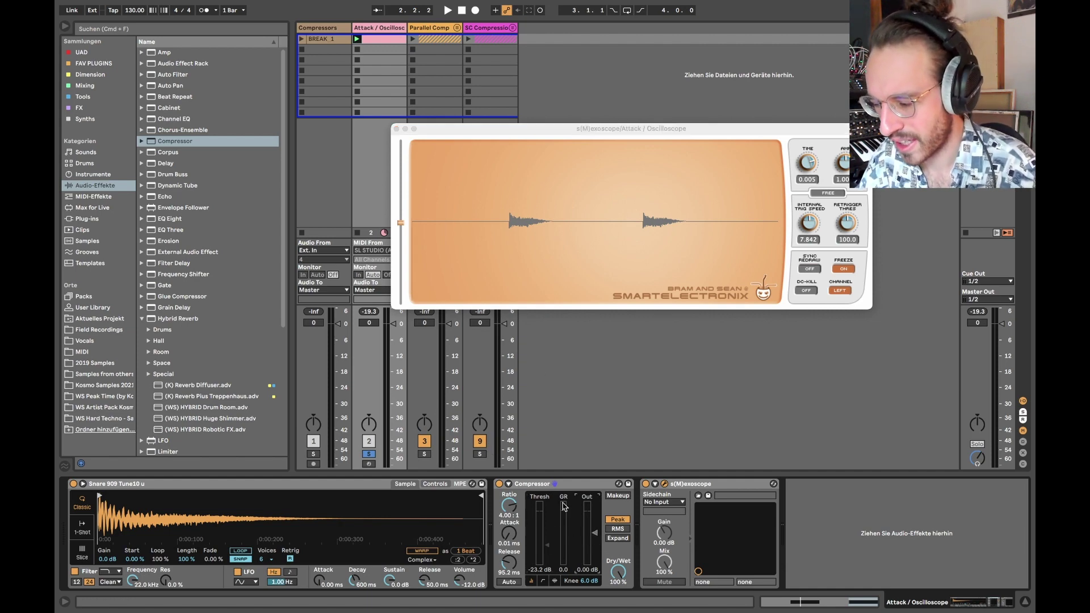
# Replay the compressed snare and raise the Compressor's output gain to 9.00 dB
pyautogui.press('space')
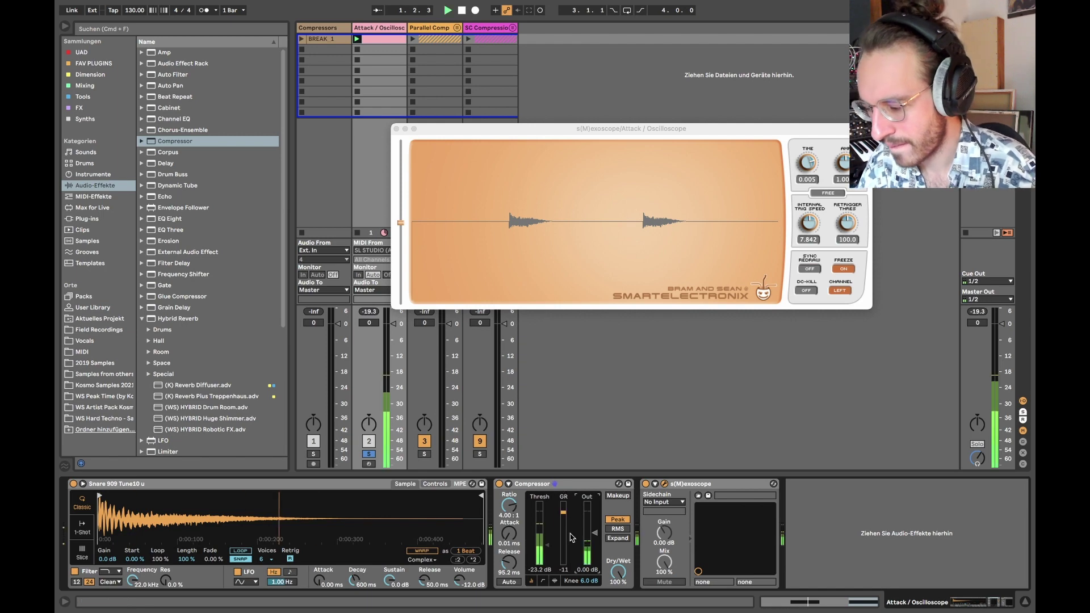
pyautogui.press('space')
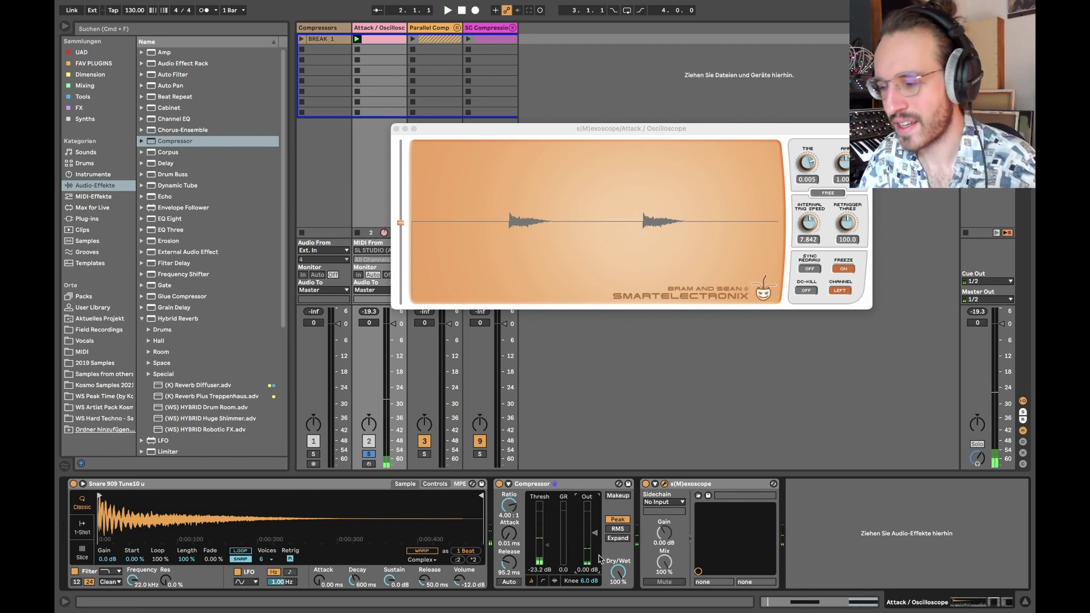
pyautogui.moveTo(597, 551); pyautogui.dragTo(597, 562)
pyautogui.doubleClick(592, 543)
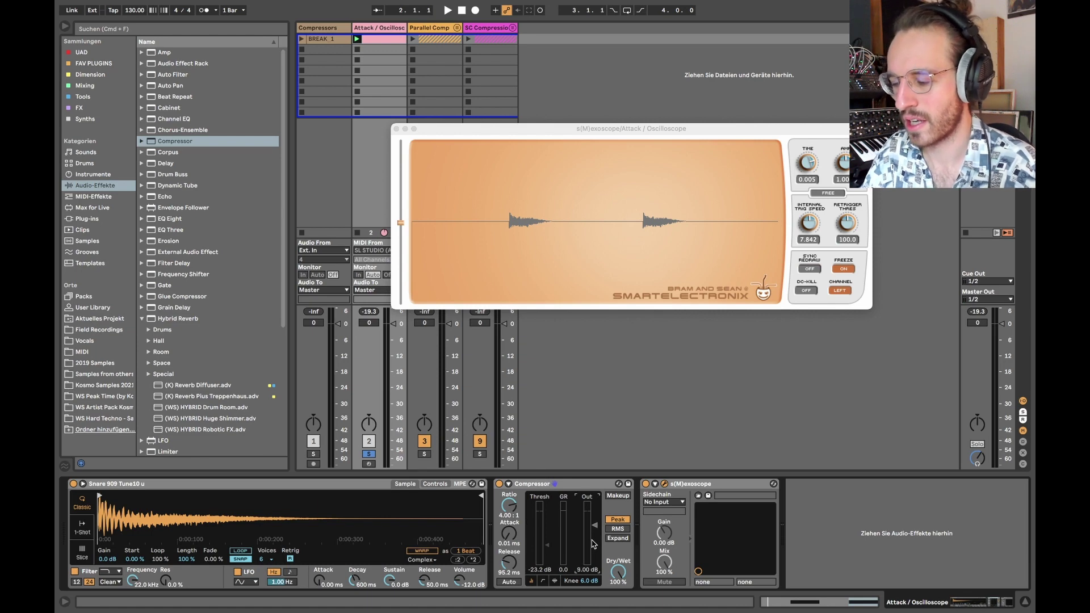
# Play the snare and toggle the Compressor off and on to compare the level-matched sound
pyautogui.press('space')
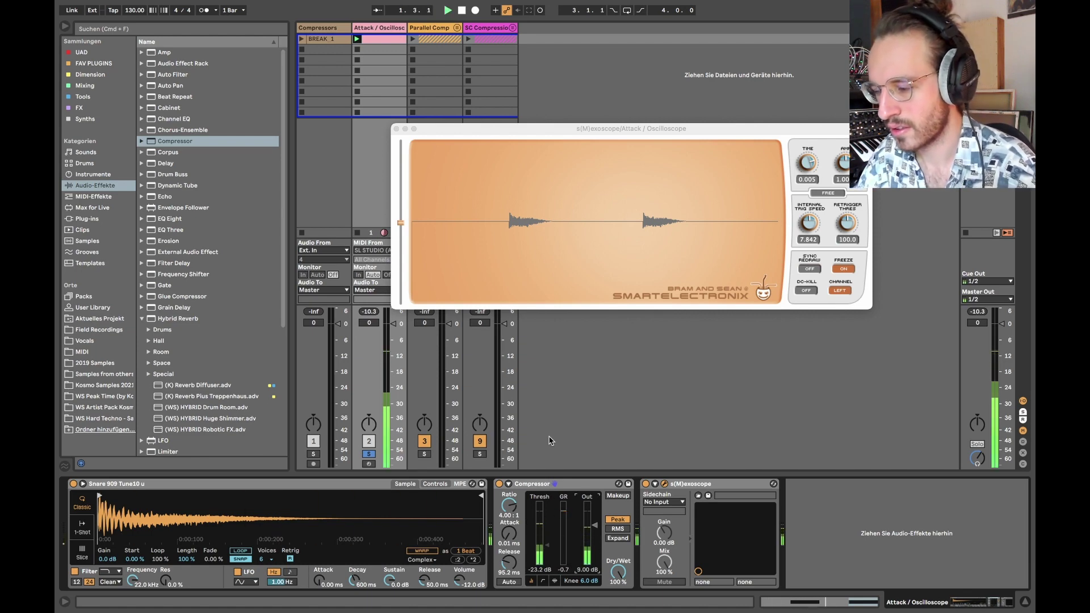
pyautogui.click(499, 484)
pyautogui.click(499, 483)
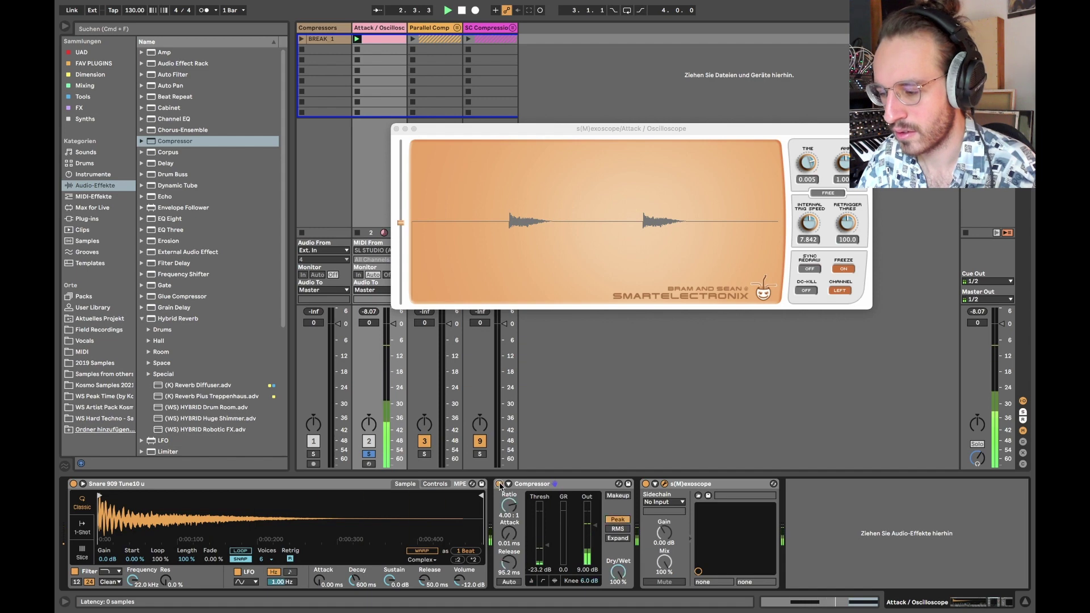
pyautogui.press('space')
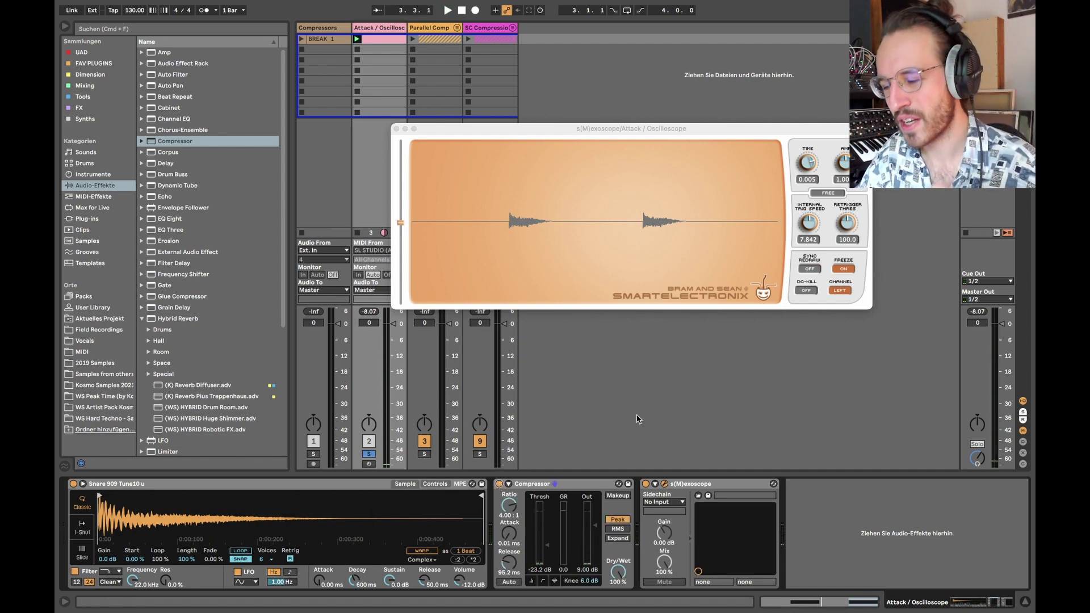
# Unfreeze s(M)exoscope, capture the snare with the Compressor bypassed and active in one trace, and freeze it for comparison
pyautogui.click(844, 268)
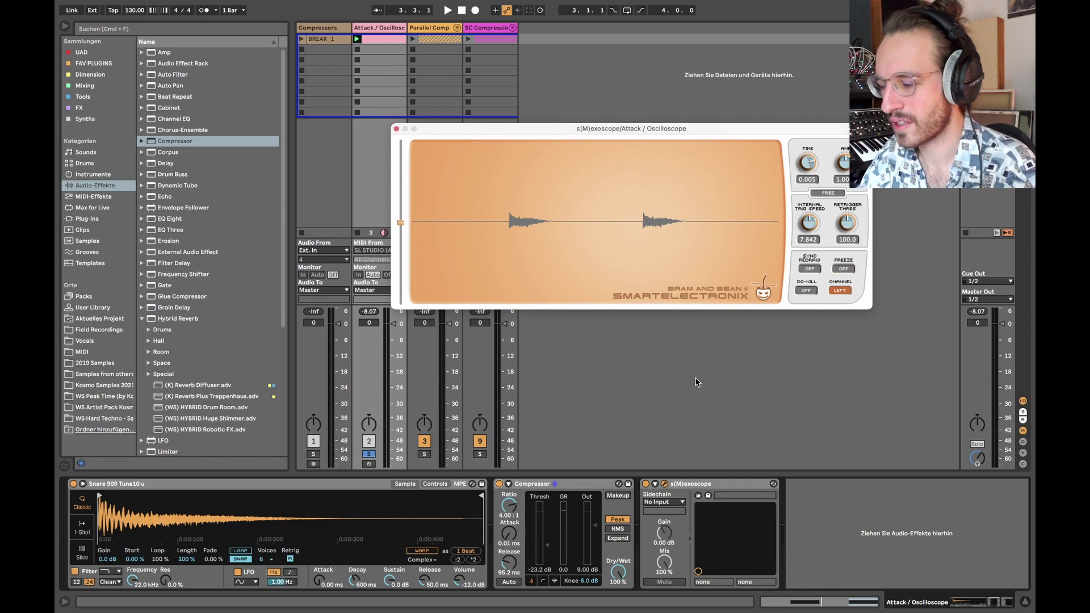
pyautogui.click(499, 484)
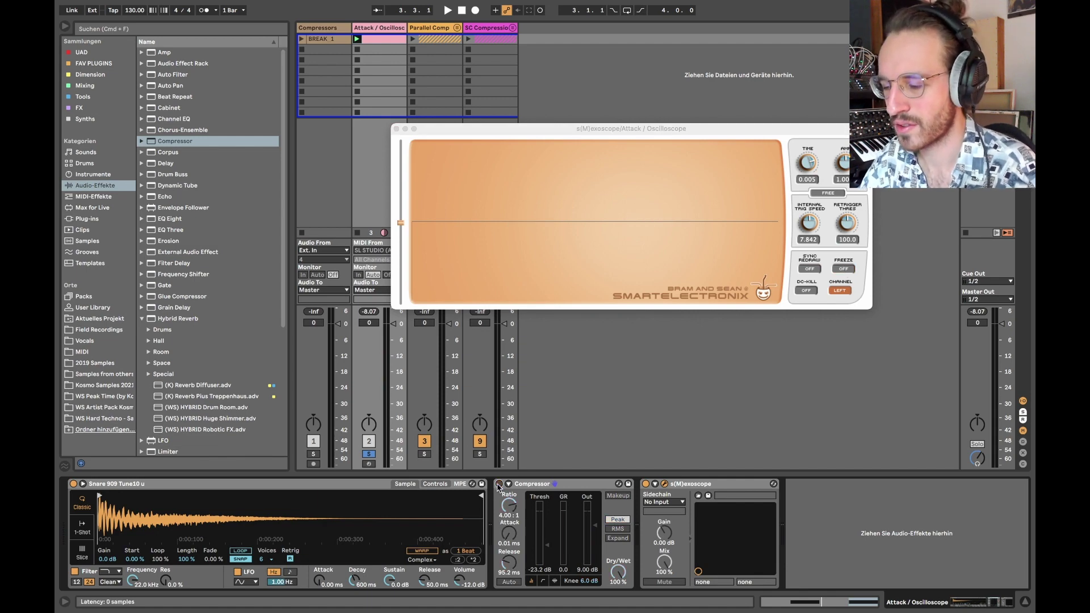
pyautogui.press('space')
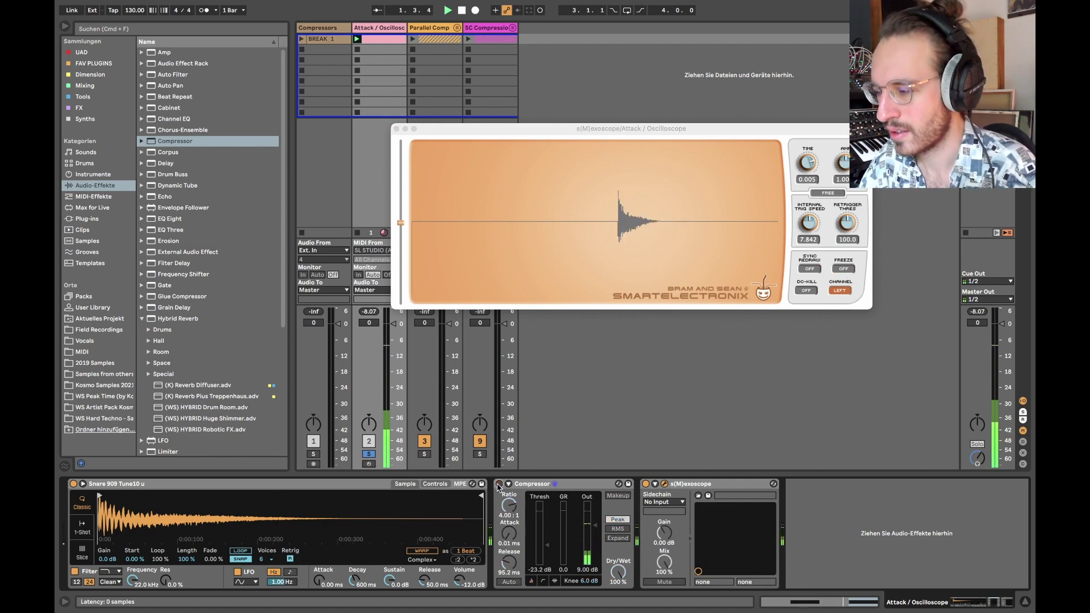
pyautogui.click(499, 484)
pyautogui.click(843, 269)
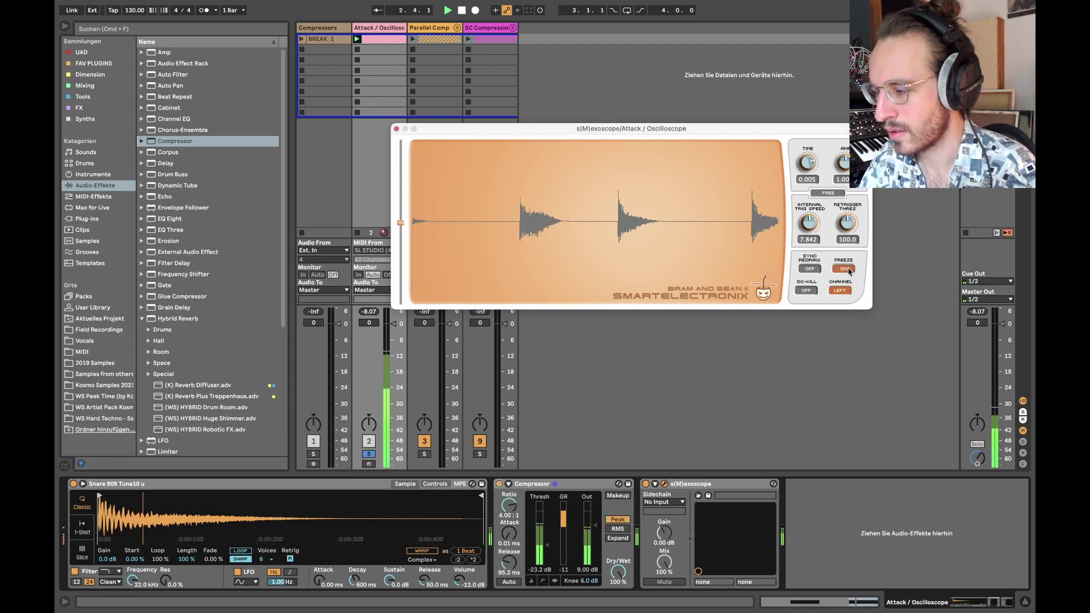
pyautogui.press('space')
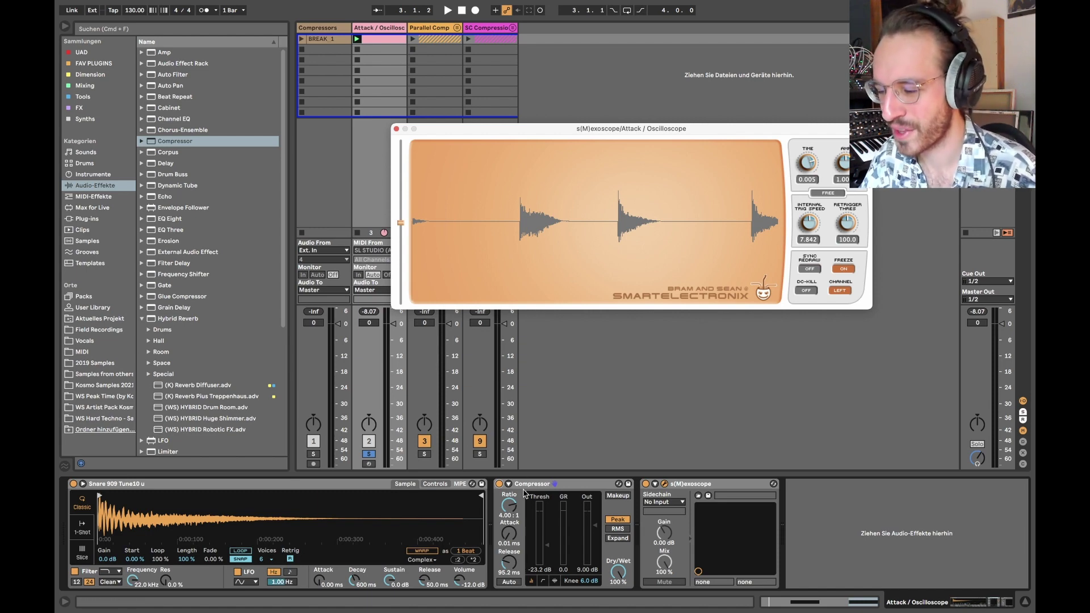
# Set the Compressor's attack to 40.8 ms and its output gain to 0.00 dB, with s(M)exoscope unfrozen
pyautogui.moveTo(509, 532)
pyautogui.mouseDown()
pyautogui.moveTo(509, 508)
pyautogui.moveTo(509, 521)
pyautogui.mouseUp()
pyautogui.click(843, 268)
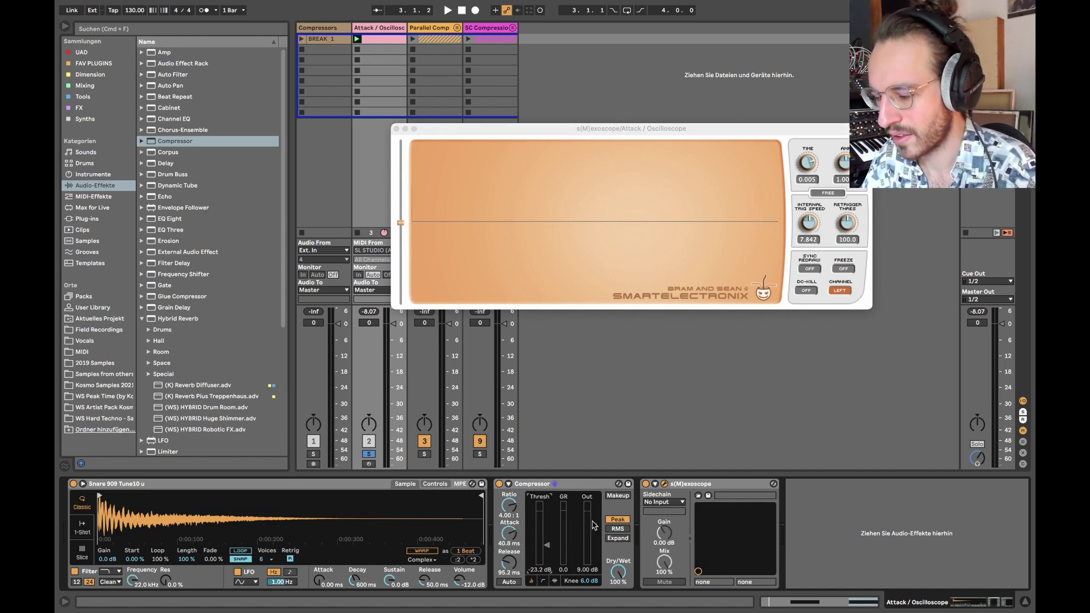
pyautogui.moveTo(594, 525); pyautogui.dragTo(593, 534)
# While the snare plays, lower the Compressor's threshold to -38.9 dB and raise its output gain to 6.00 dB
pyautogui.press('space')
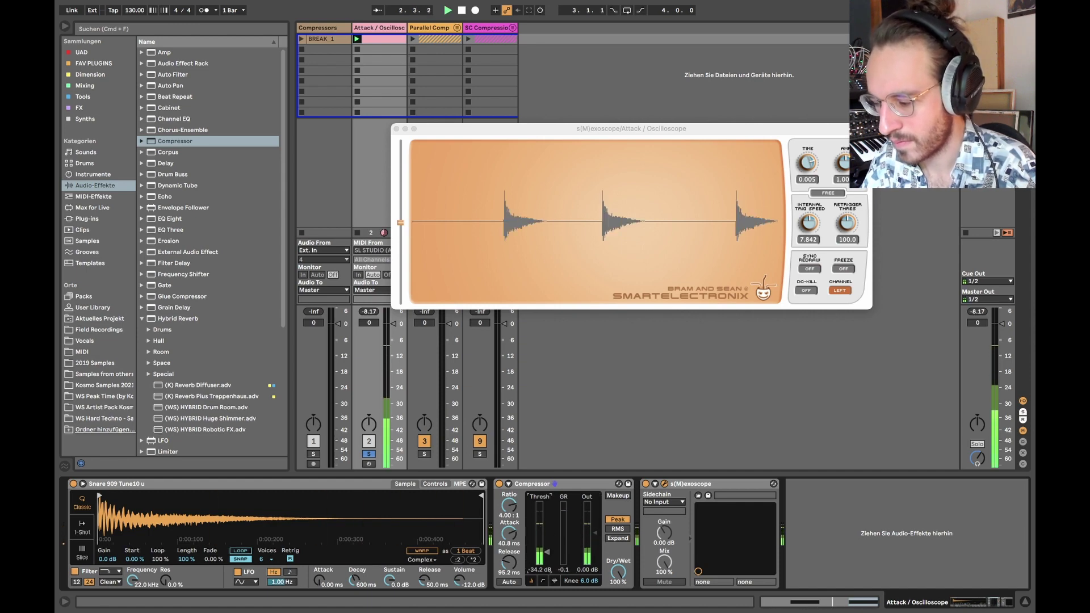
pyautogui.moveTo(528, 544); pyautogui.dragTo(546, 556)
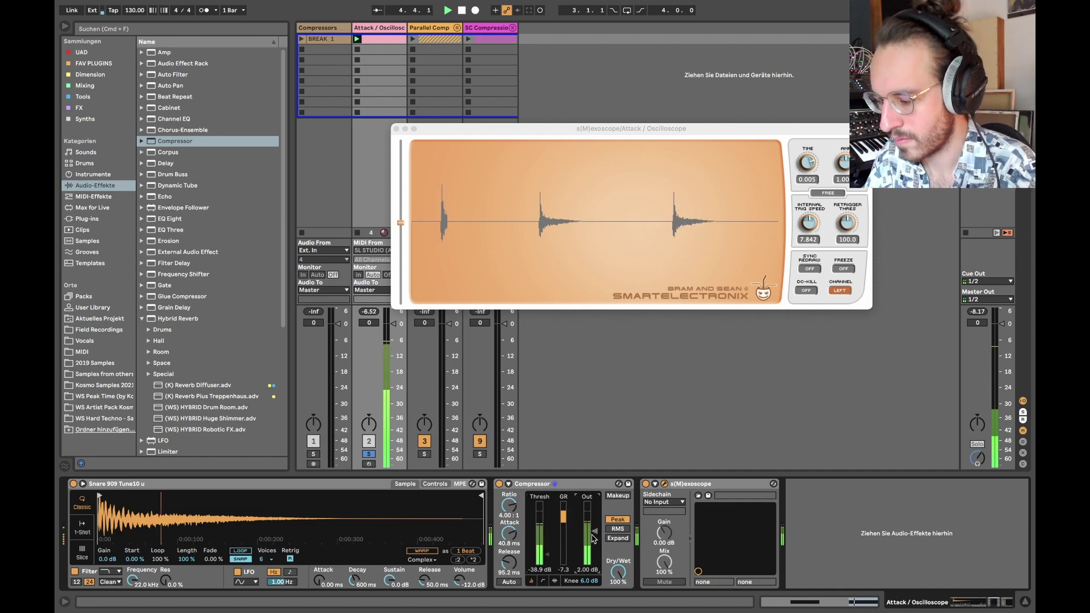
pyautogui.moveTo(592, 546); pyautogui.dragTo(592, 536)
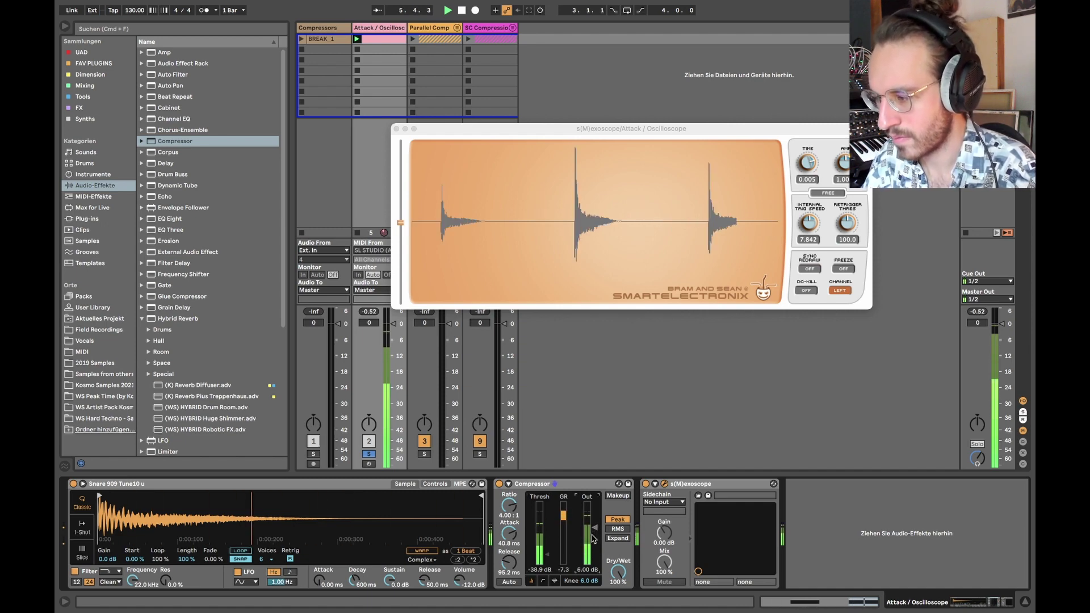
# Toggle the Compressor's bypass during playback and freeze the mixed snare waveforms in s(M)exoscope to compare the transients
pyautogui.click(498, 483)
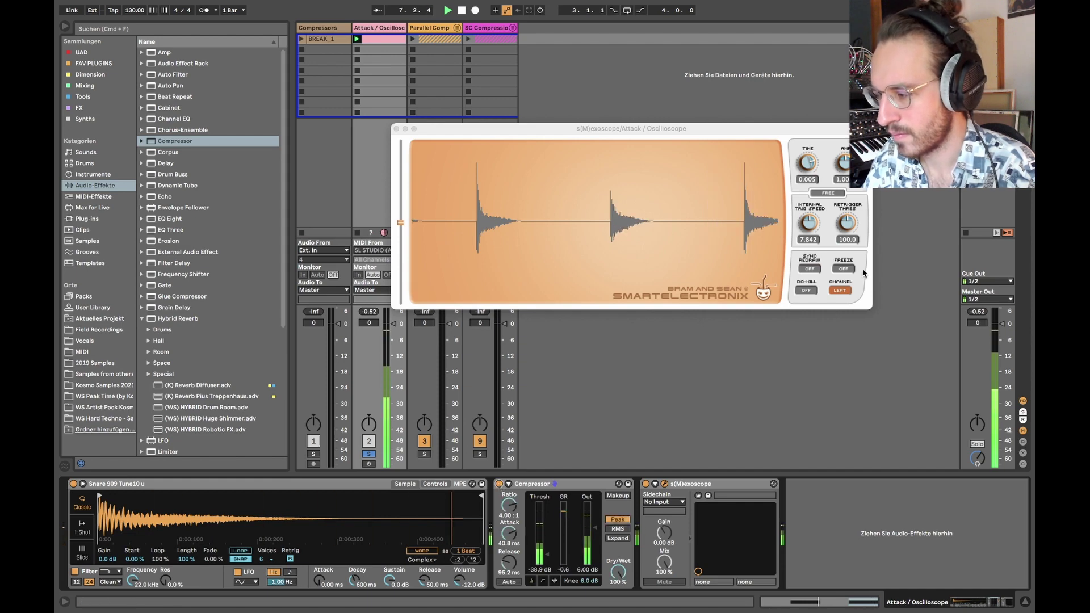
pyautogui.click(499, 483)
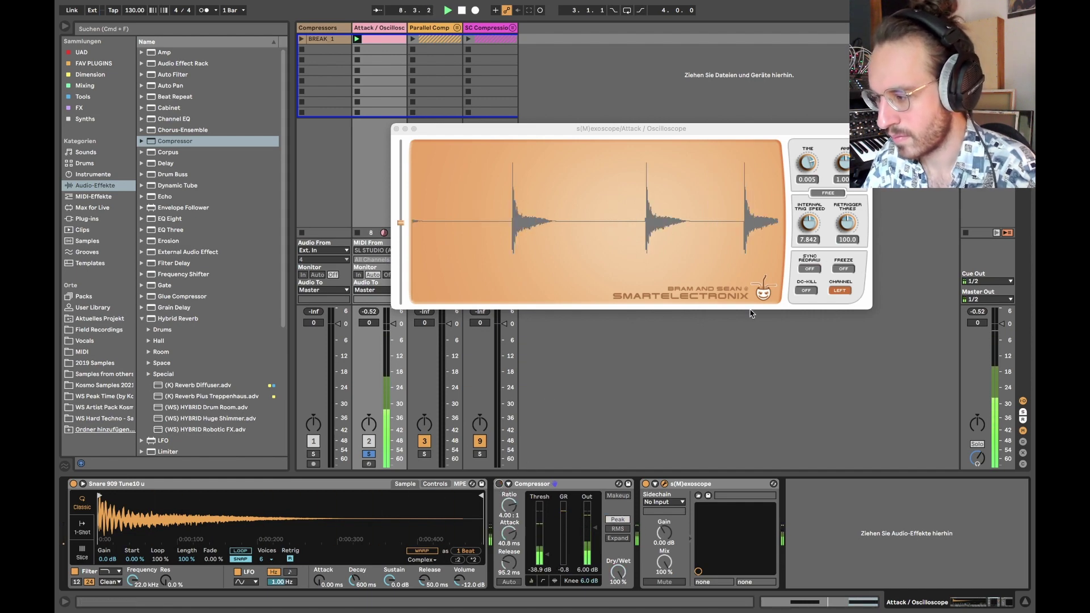
pyautogui.click(844, 269)
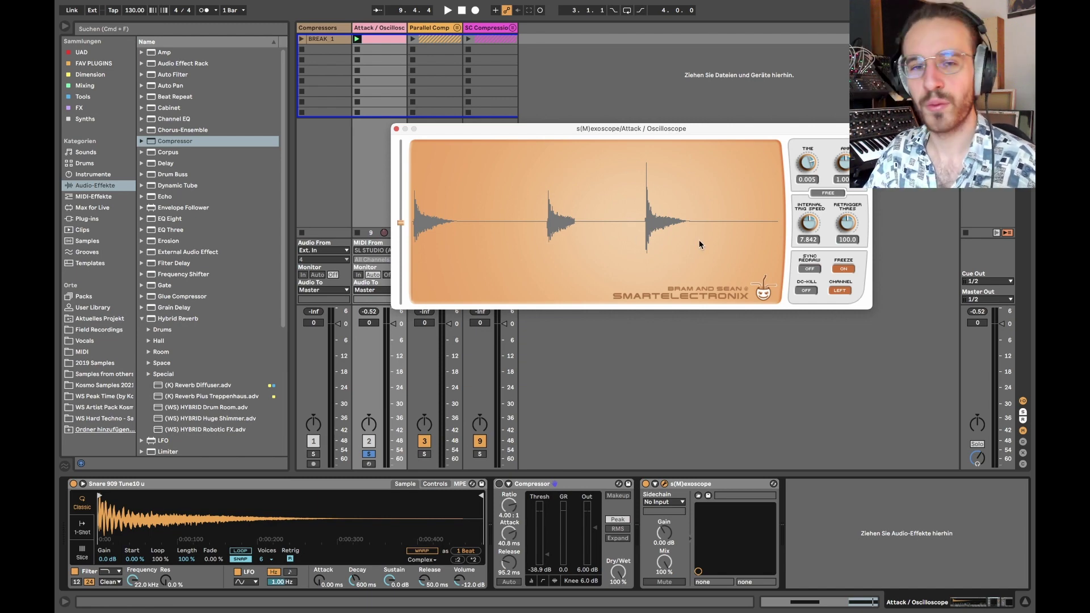
pyautogui.click(509, 543)
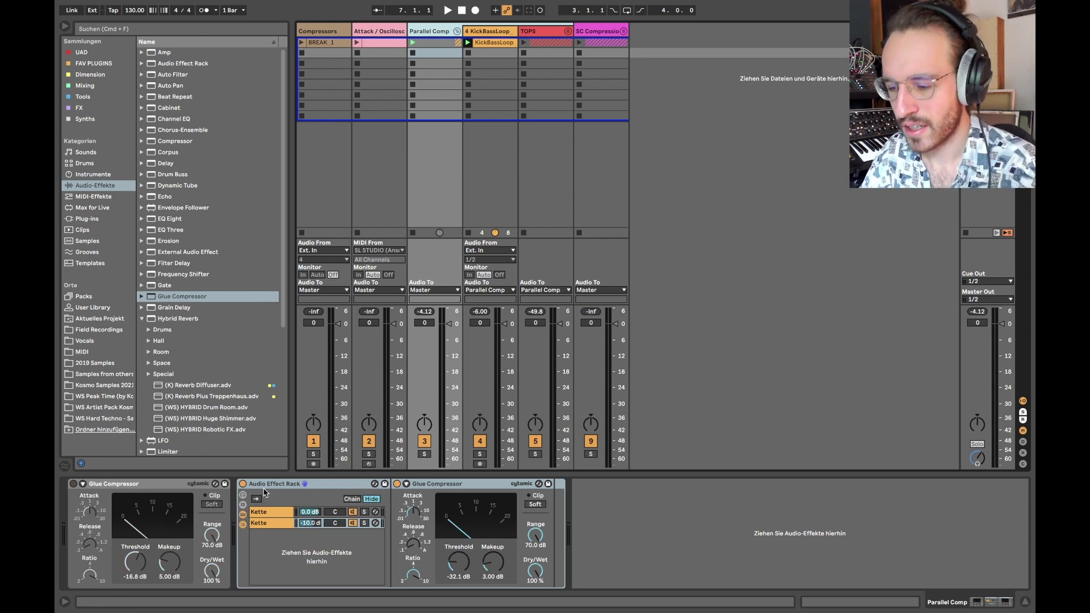
# Rename the two chains in the Parallel Comp track's Audio Effect Rack as Empty and Compressed
pyautogui.click(269, 514)
pyautogui.press('Down')
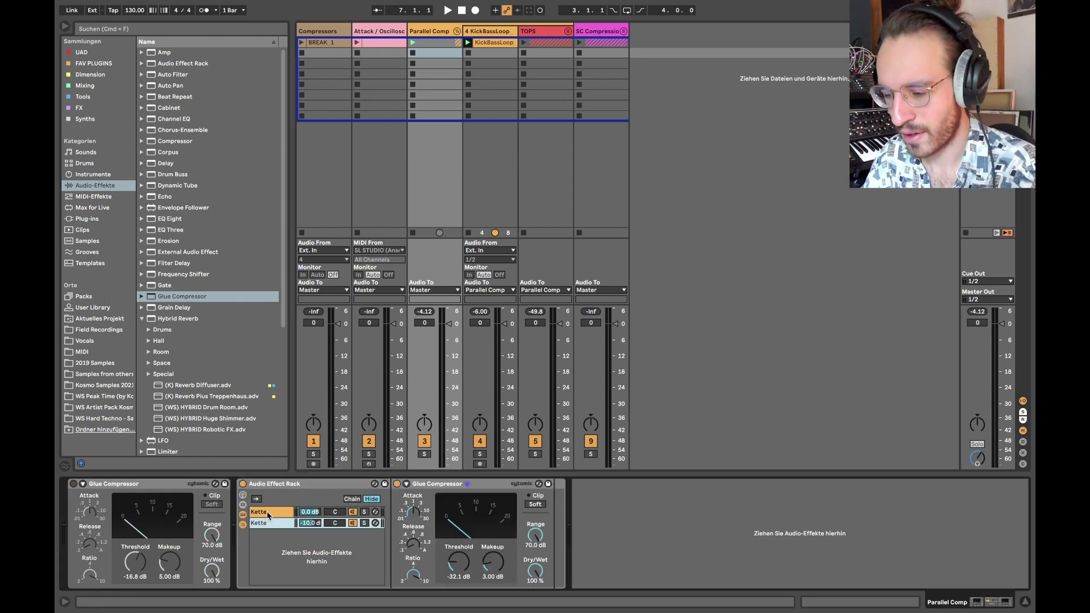
pyautogui.press('Up')
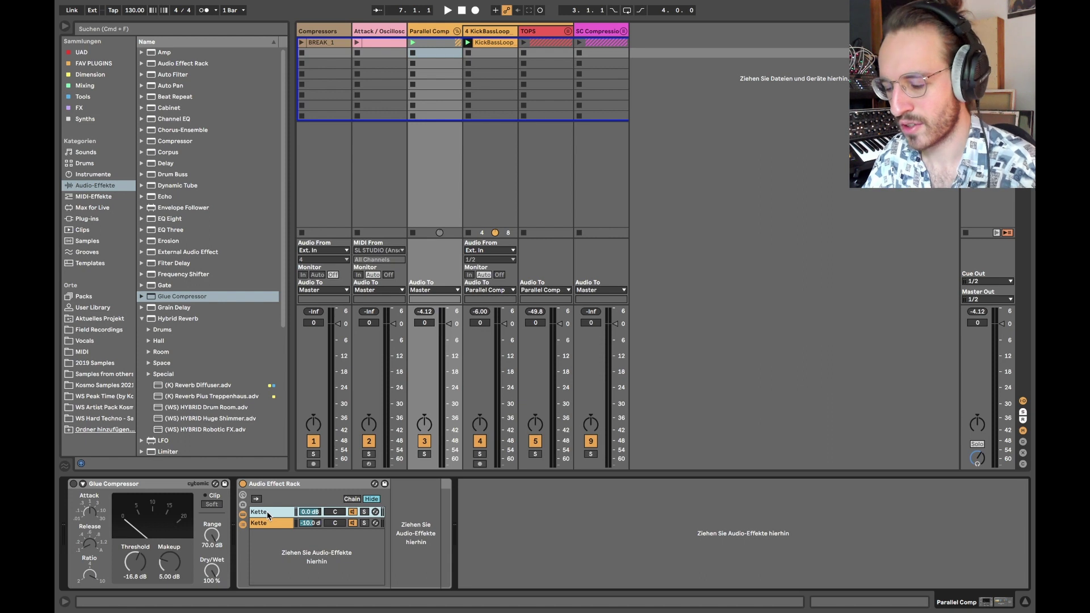
pyautogui.press('super+r')
pyautogui.write('Empo')
pyautogui.write('t')
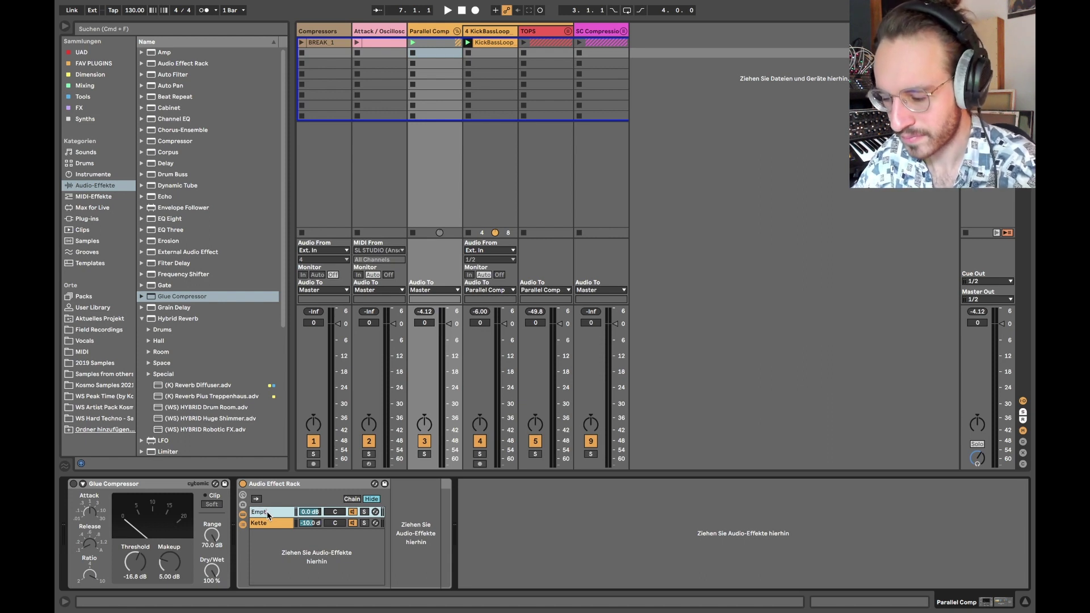
pyautogui.write('y')
pyautogui.press('Tab')
pyautogui.write('Compressed')
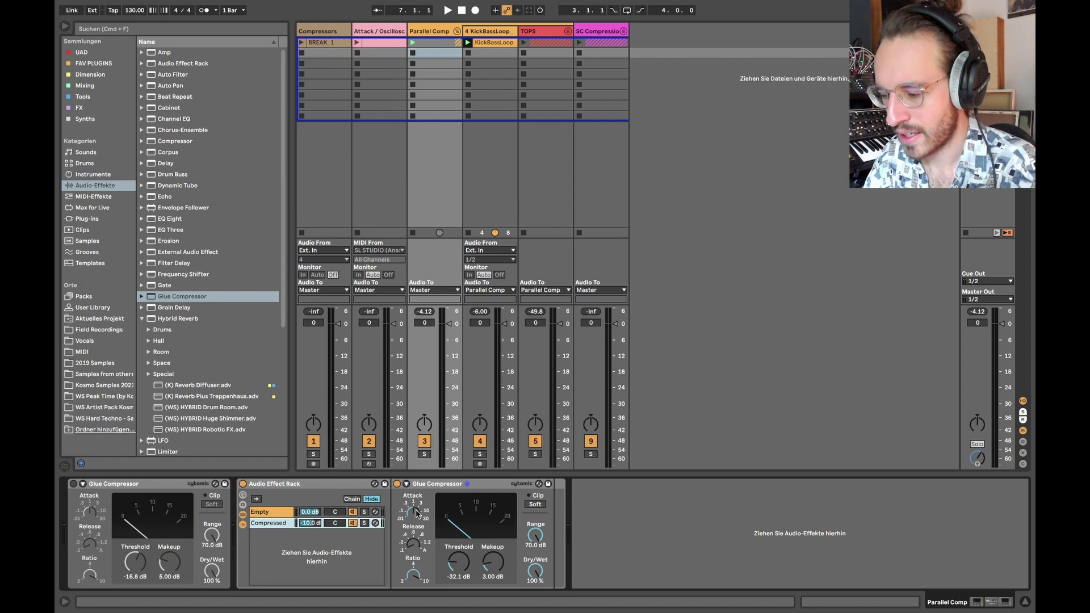
pyautogui.press('Return')
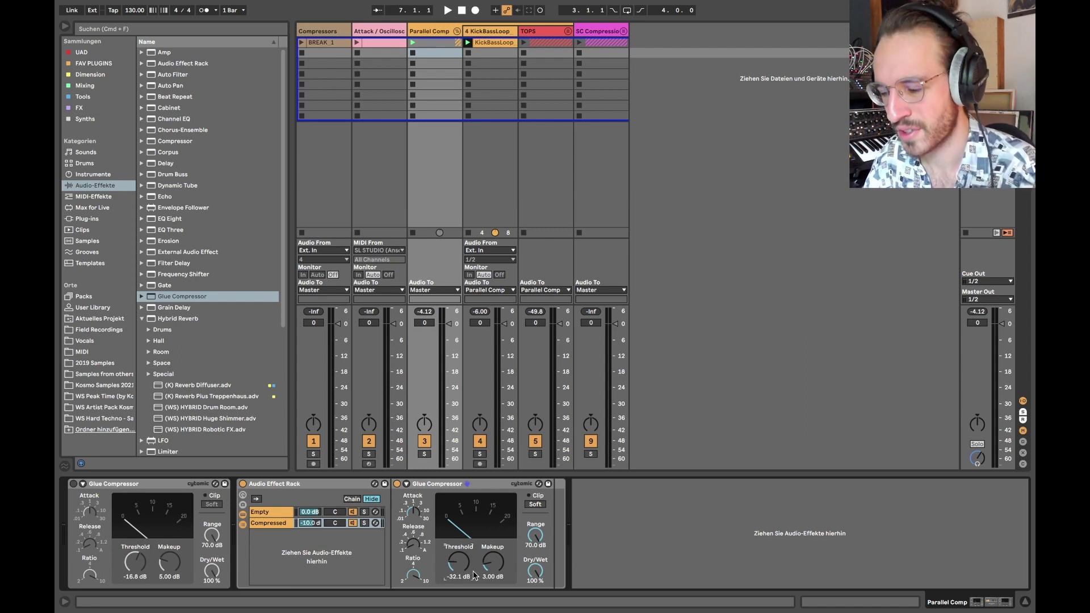
# Enable the Parallel Comp track's first Glue Compressor with the Audio Effect Rack off, and launch the TOPS clips alongside KickBassLoop
pyautogui.click(269, 513)
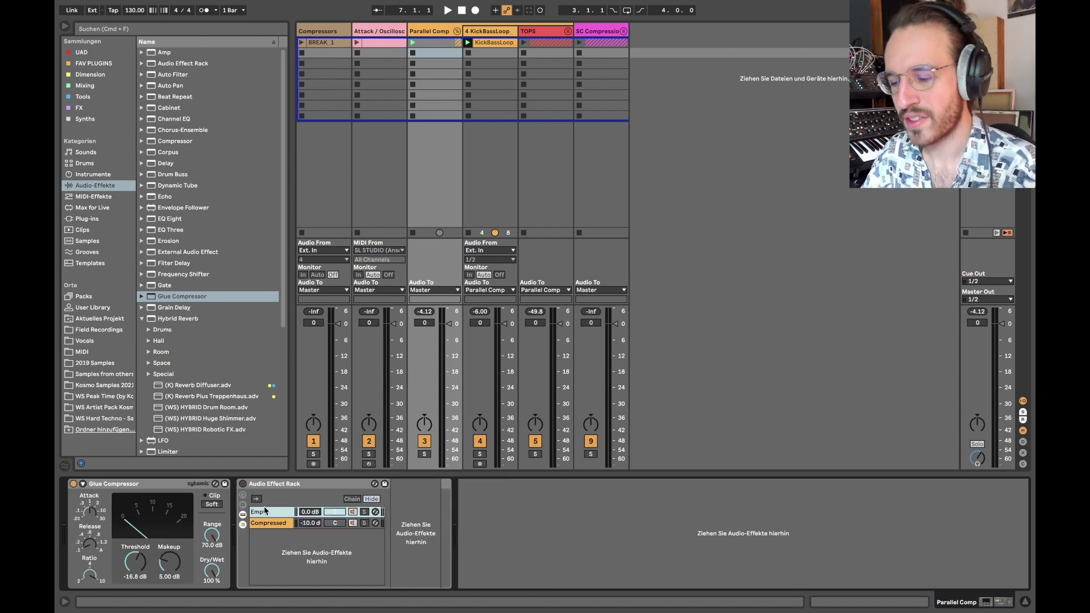
pyautogui.click(142, 503)
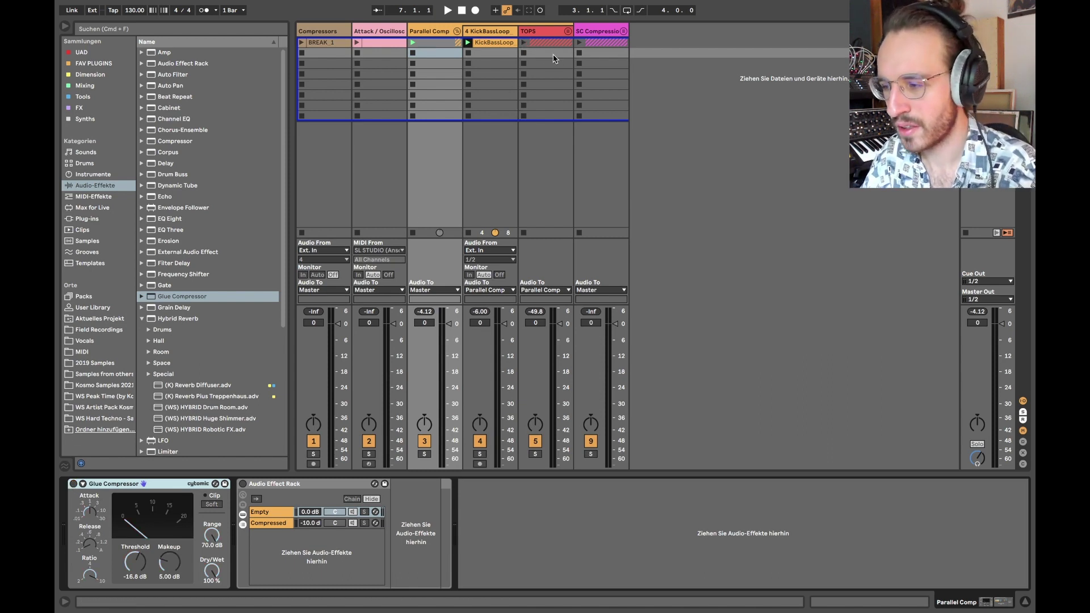
pyautogui.click(524, 43)
pyautogui.click(505, 176)
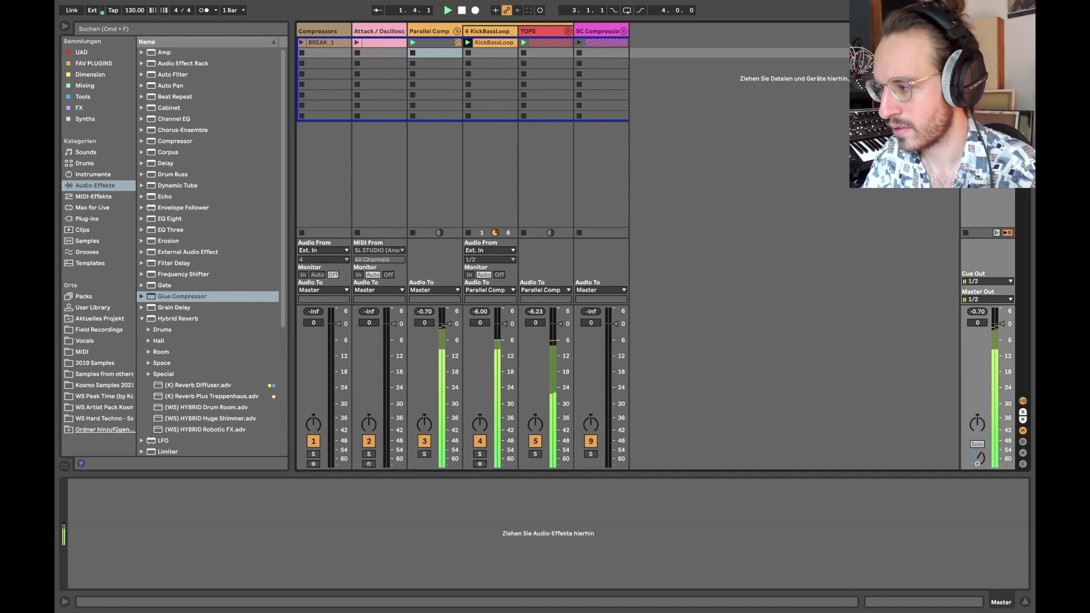
# Select the Parallel Comp track and play the loop with its Glue Compressor bypassed and active to compare them
pyautogui.click(446, 33)
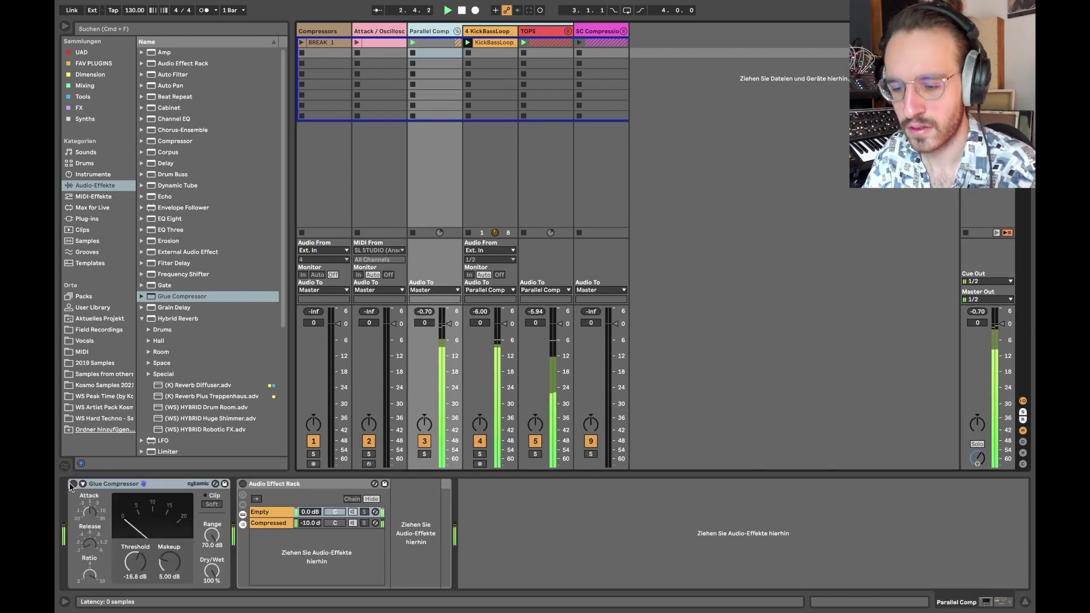
pyautogui.press('space')
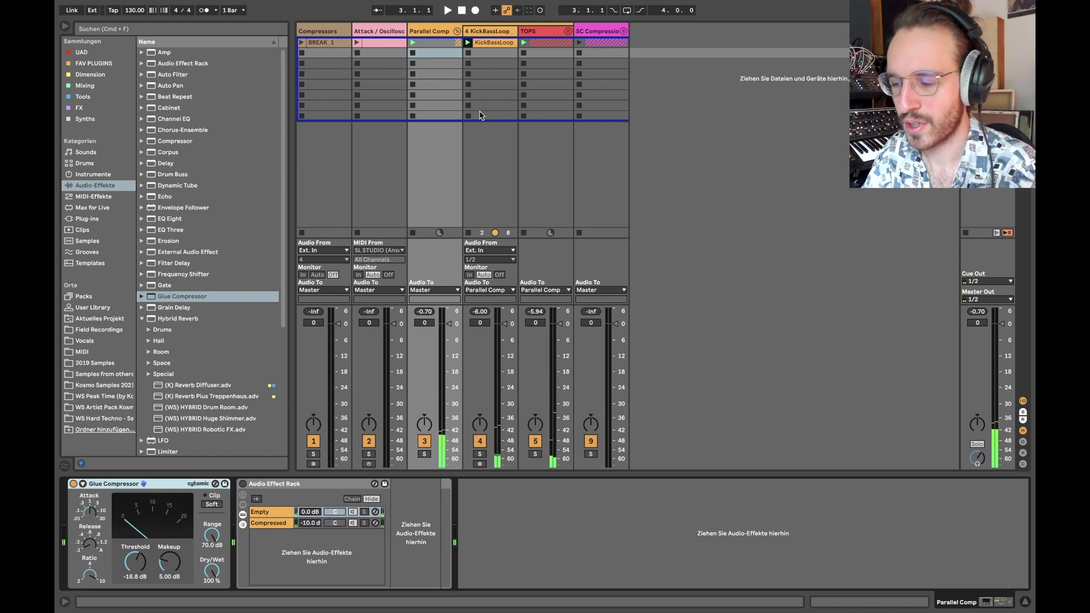
pyautogui.press('space')
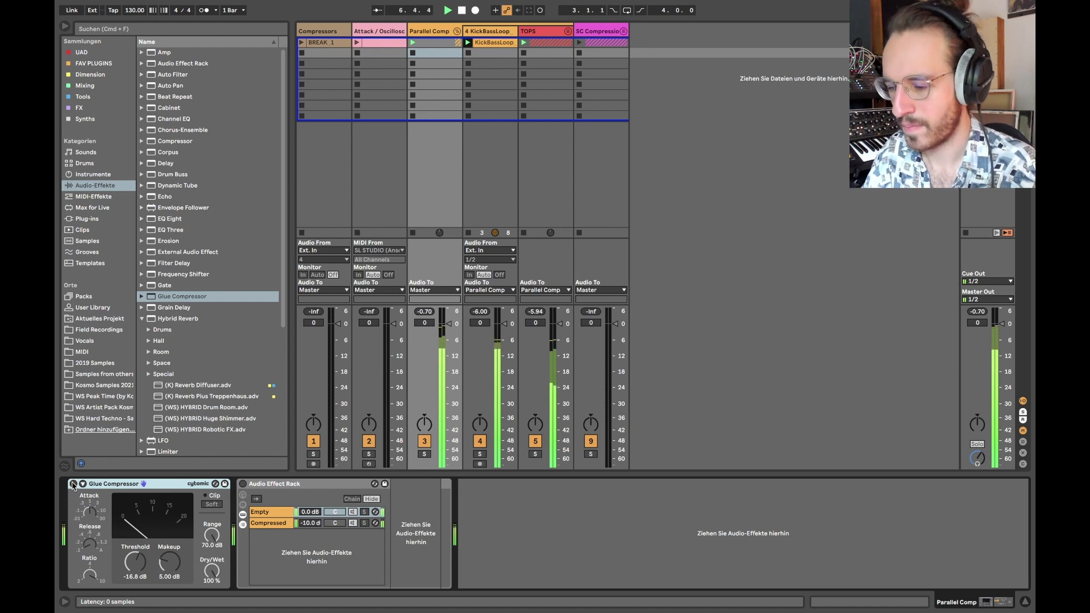
pyautogui.press('space')
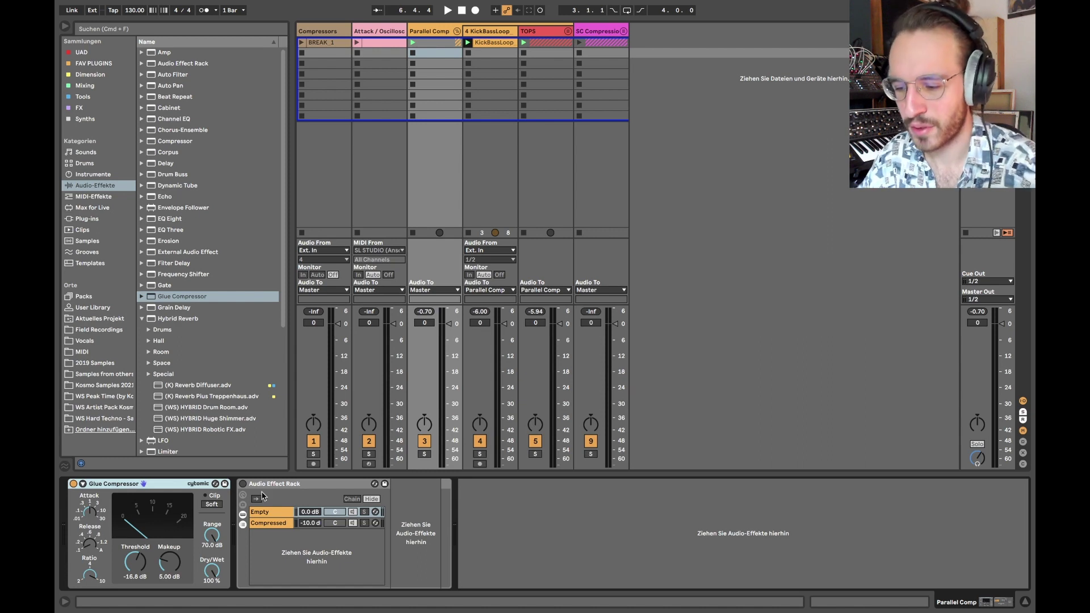
# Switch from the Glue Compressor to the Audio Effect Rack and audition the loop with the Empty chain soloed, clearing the solo again
pyautogui.click(260, 513)
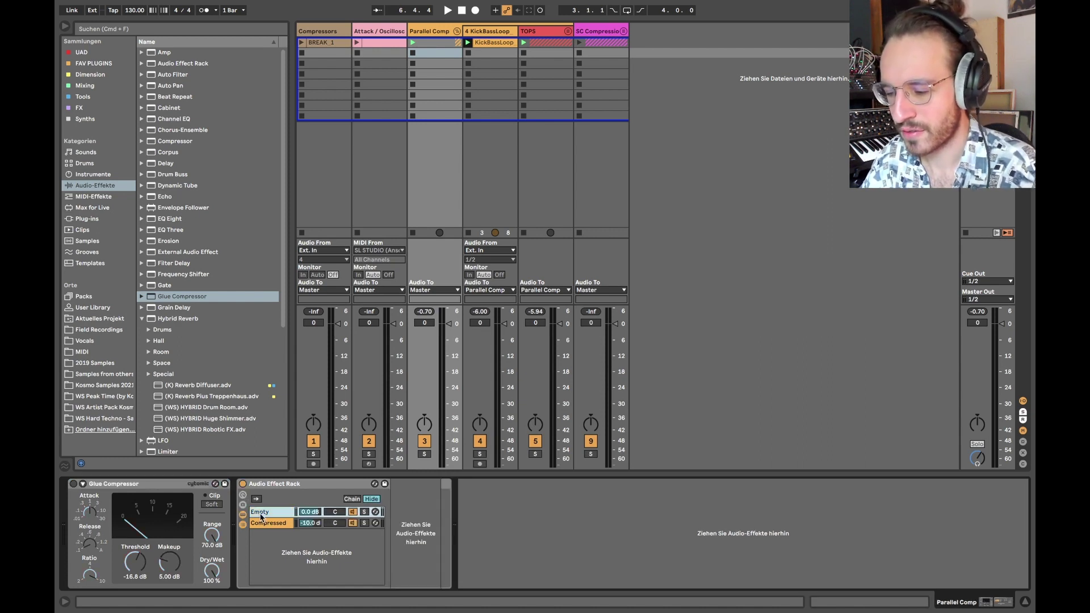
pyautogui.click(365, 512)
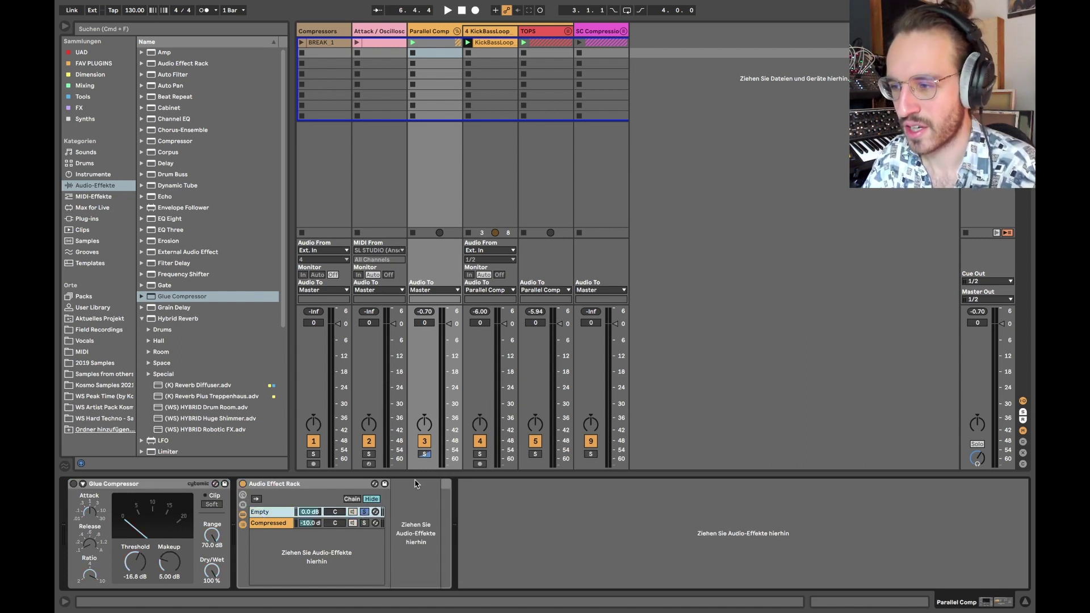
pyautogui.press('space')
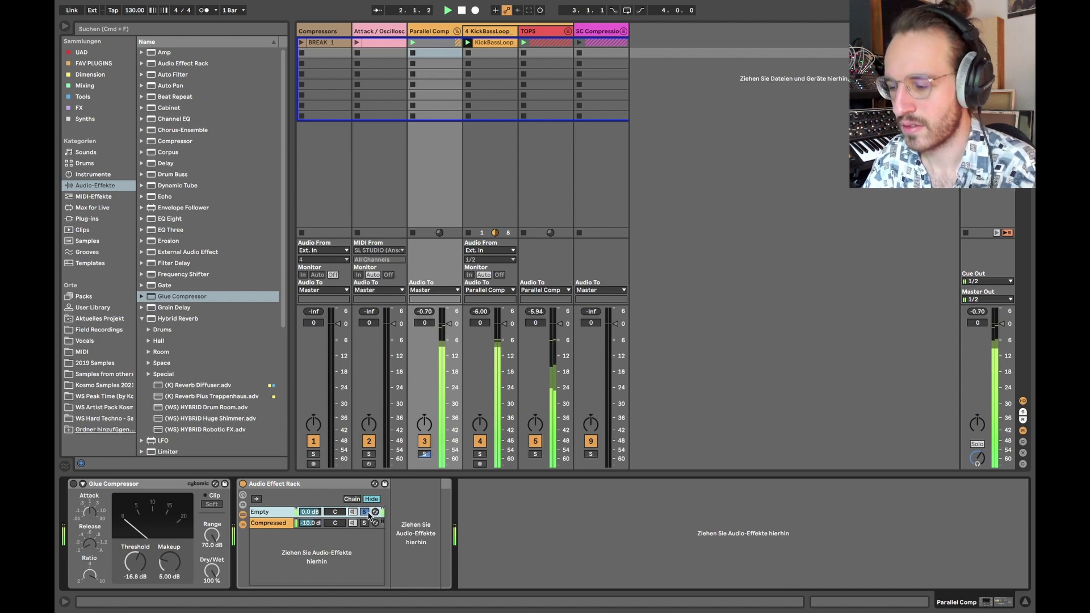
pyautogui.press('space')
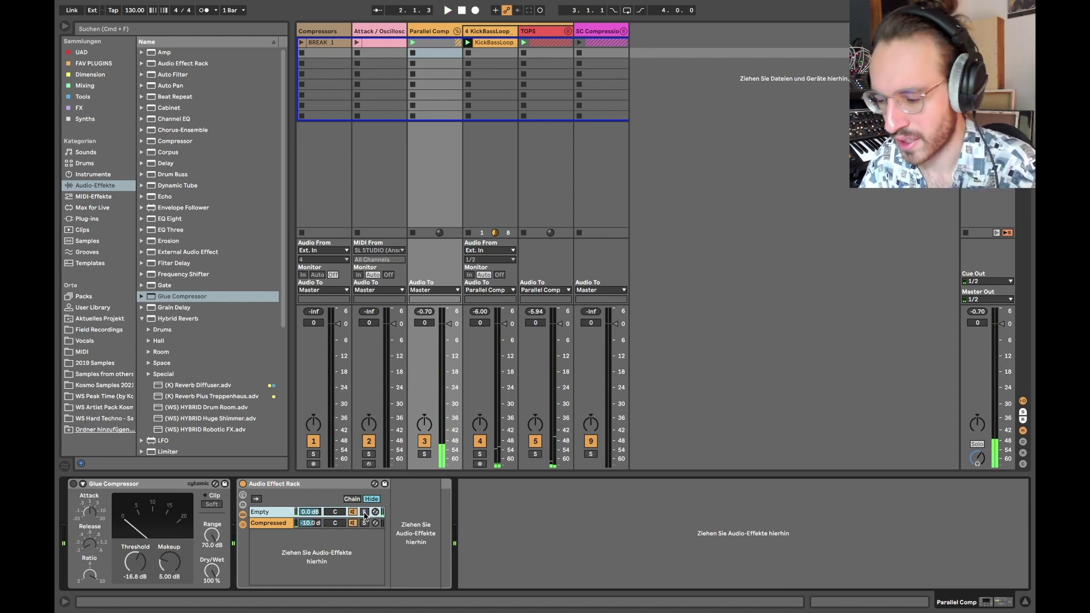
# Audition the Parallel Comp loop with the rack's Compressed chain soloed, inspect its Glue Compressor, and clear the solo
pyautogui.click(364, 523)
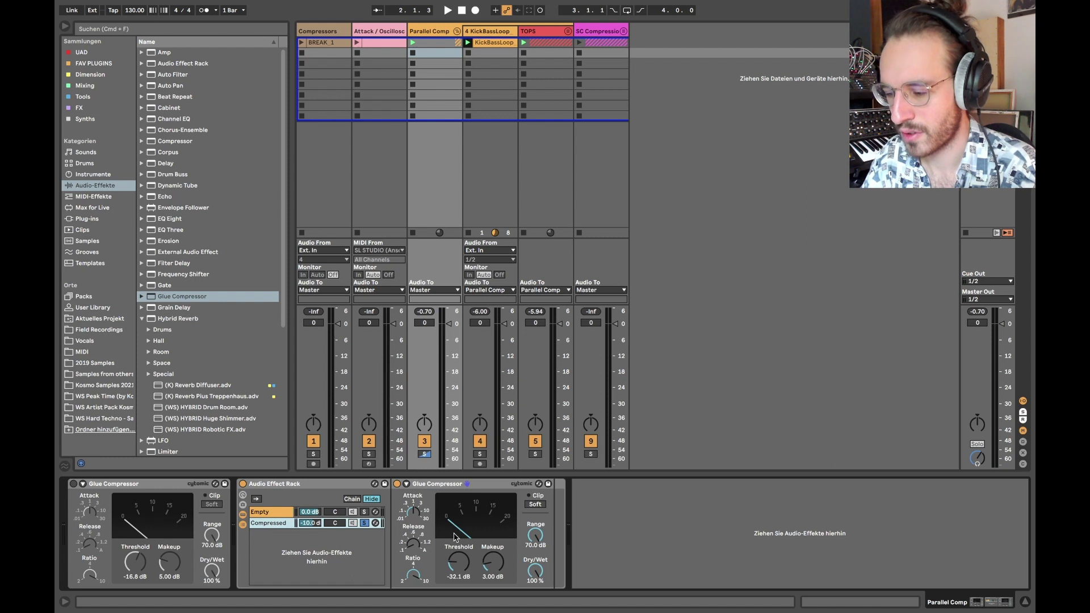
pyautogui.press('space')
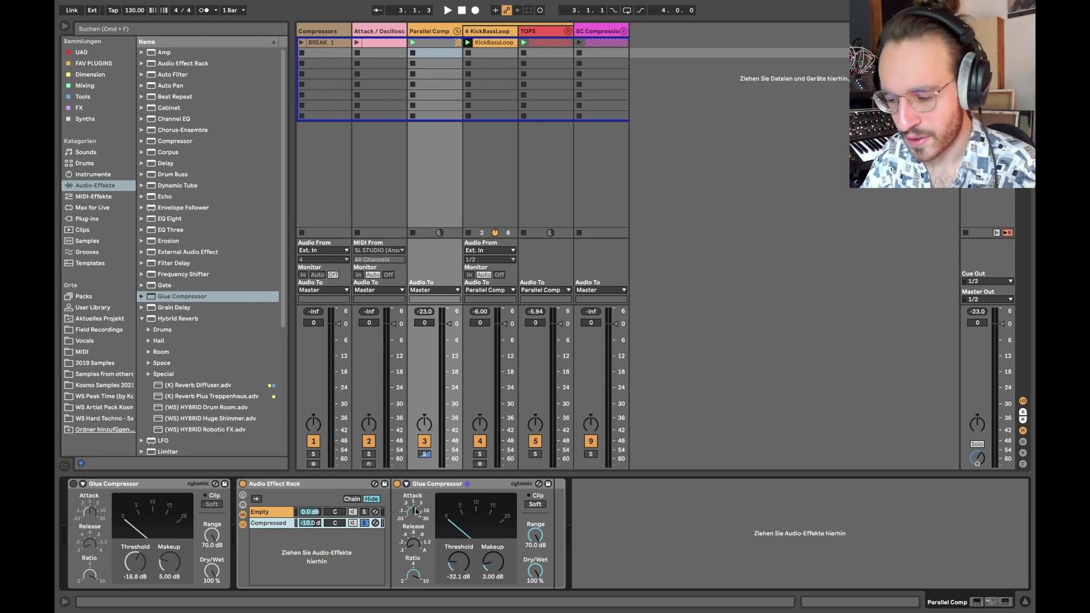
pyautogui.click(417, 515)
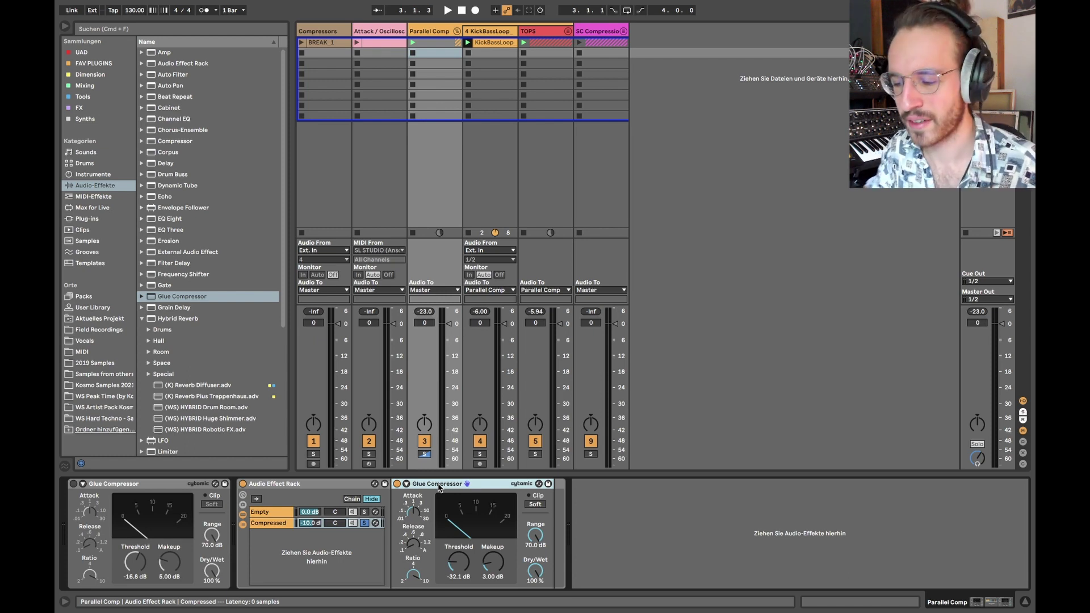
pyautogui.moveTo(438, 487); pyautogui.dragTo(271, 520)
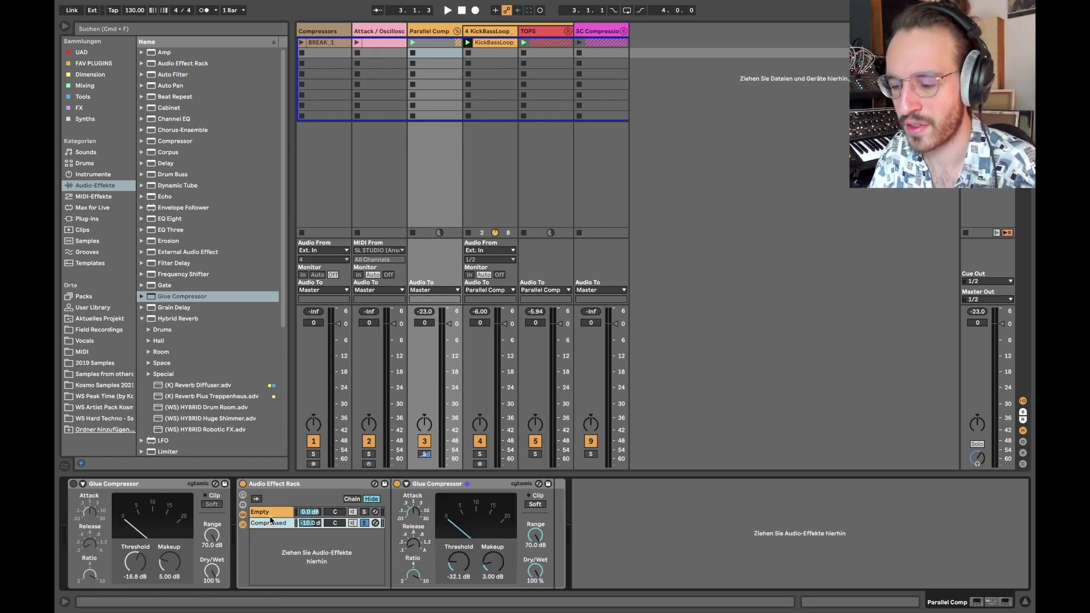
pyautogui.click(365, 523)
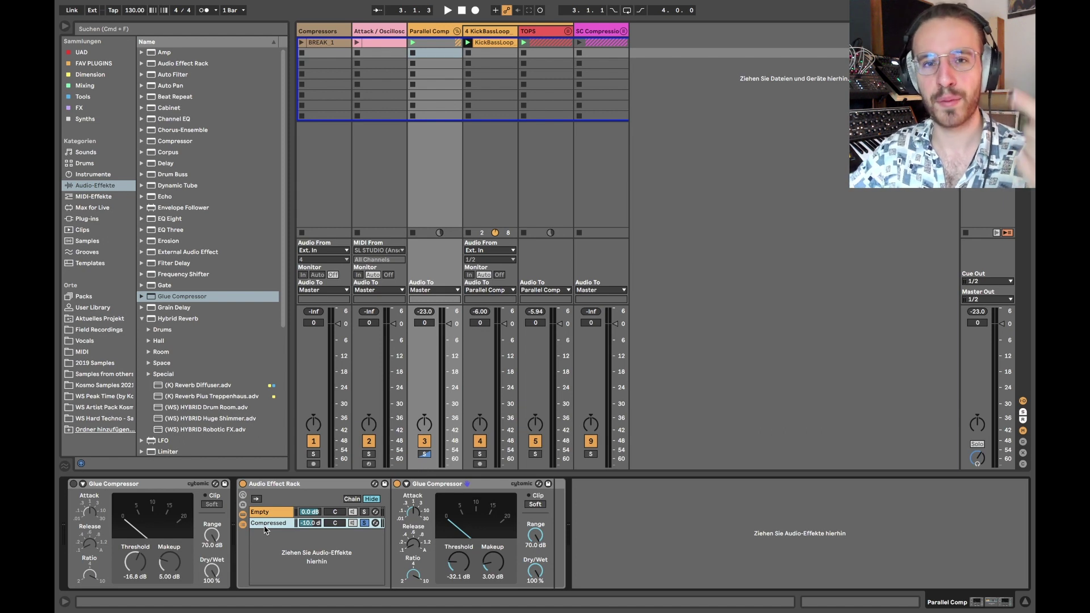
pyautogui.click(365, 523)
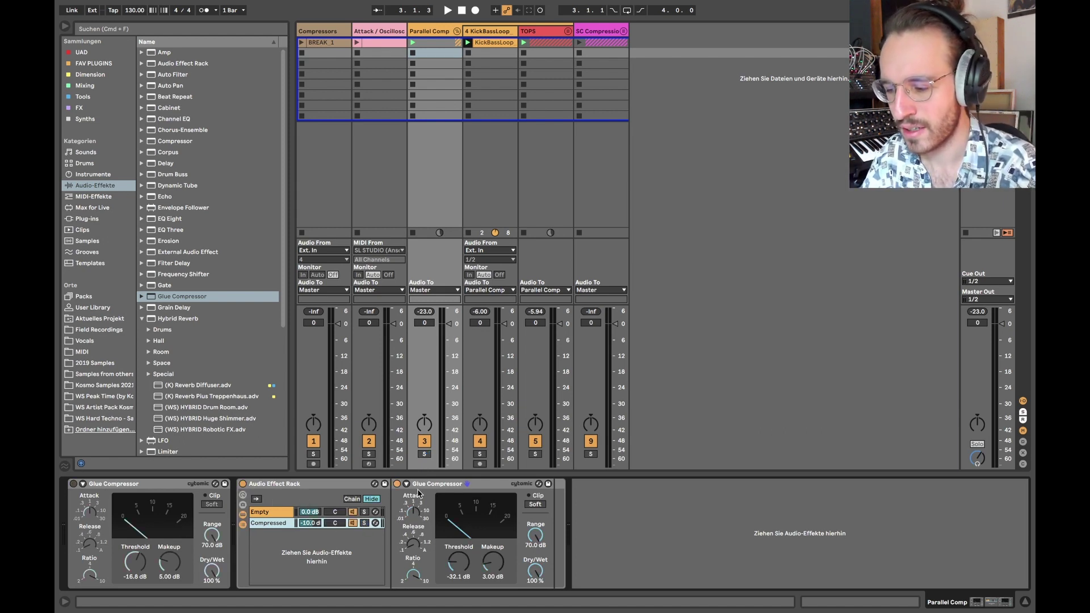
# Play the loop through both rack chains, comparing the Audio Effect Rack with the first Glue Compressor alone, and stop with the rack active
pyautogui.press('space')
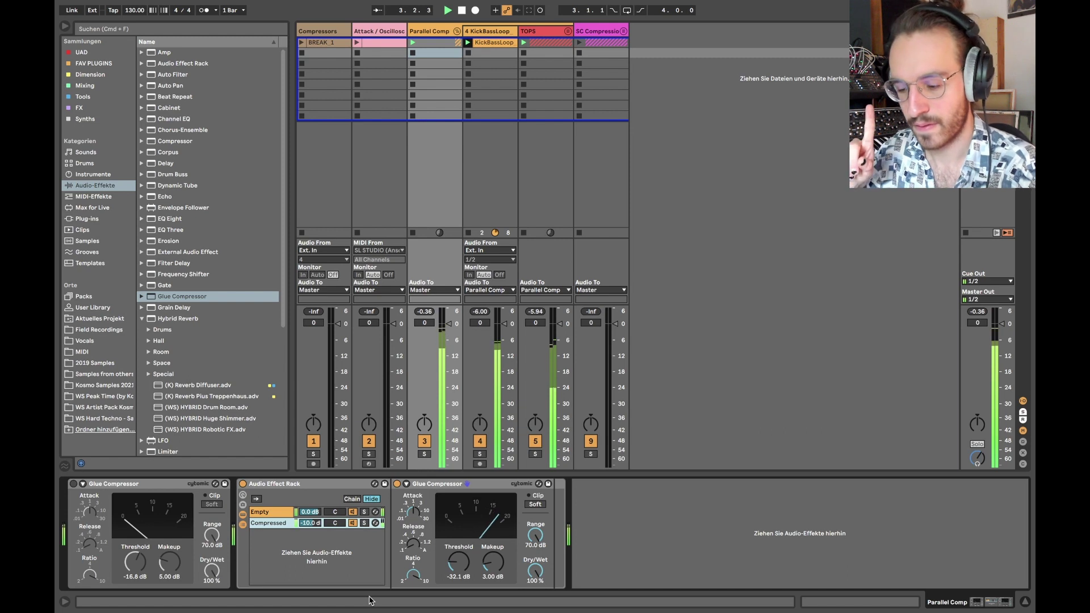
pyautogui.hotkey('ctrl', 'z')
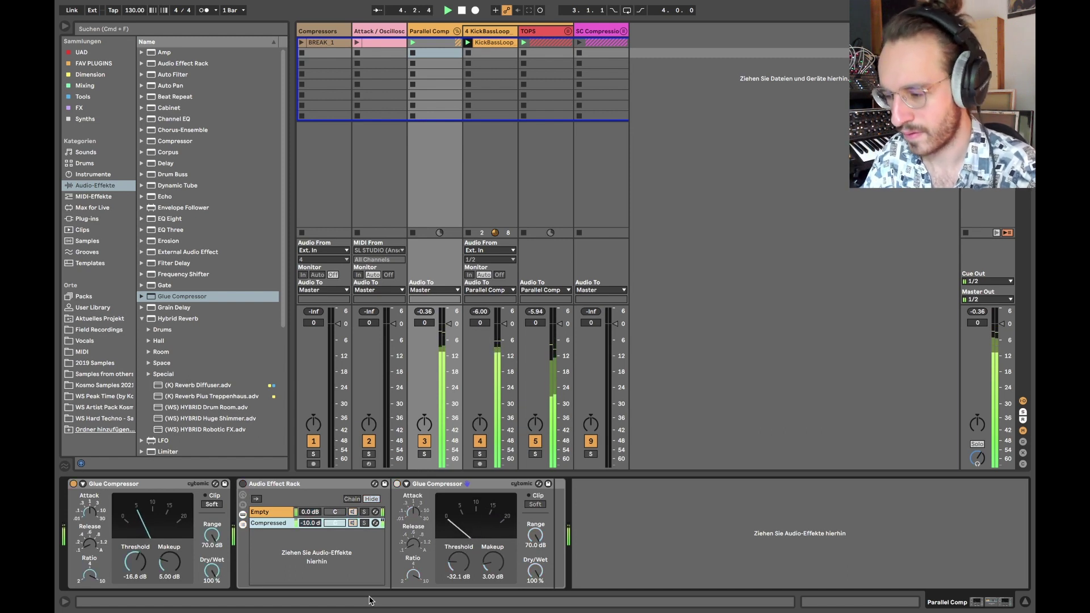
pyautogui.hotkey('ctrl', 'shift', 'z')
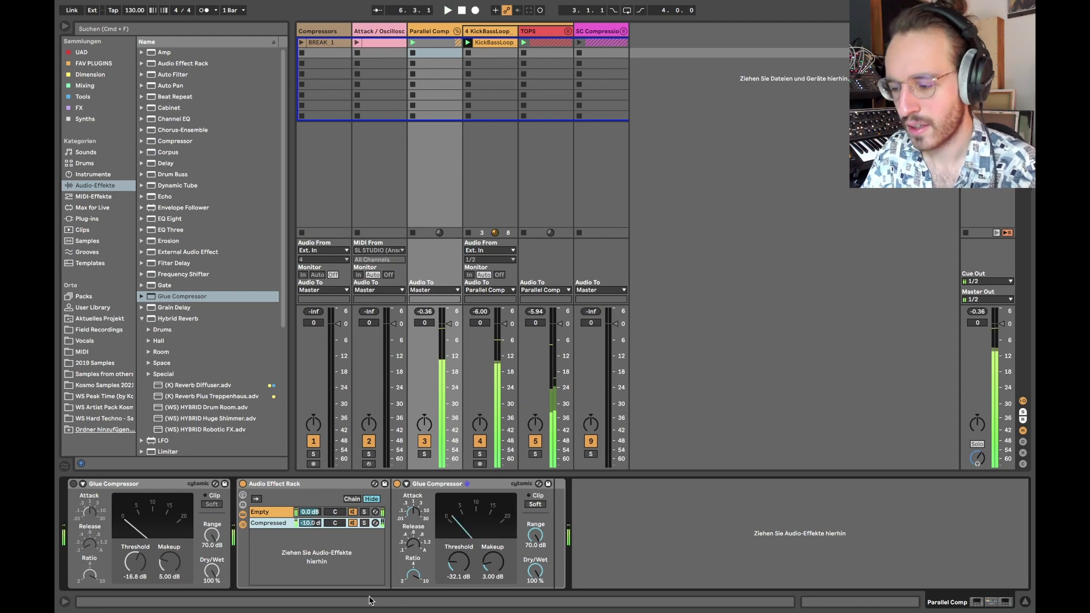
pyautogui.press('space')
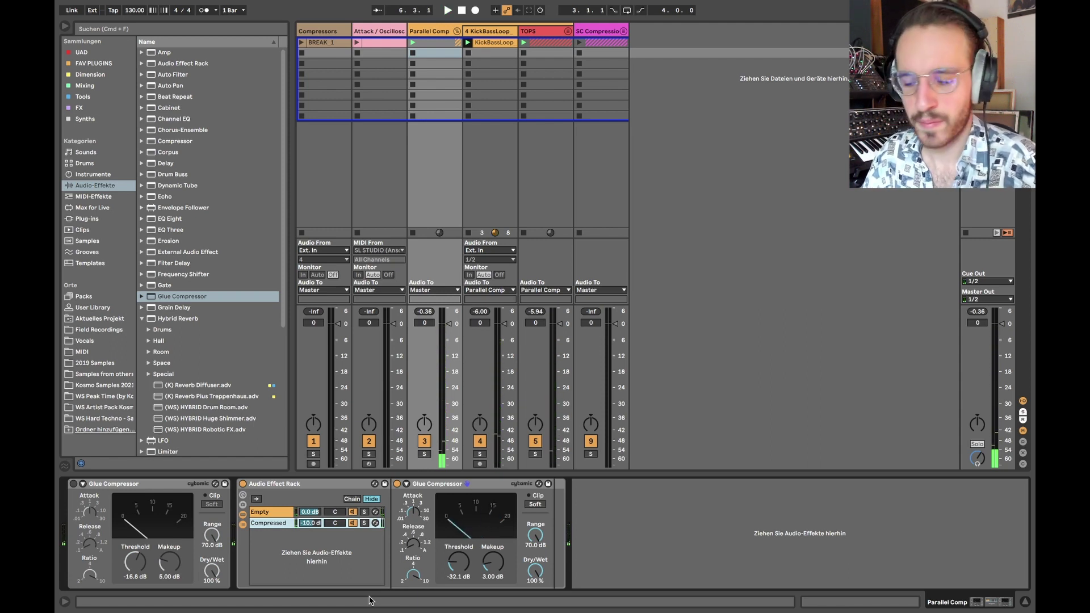